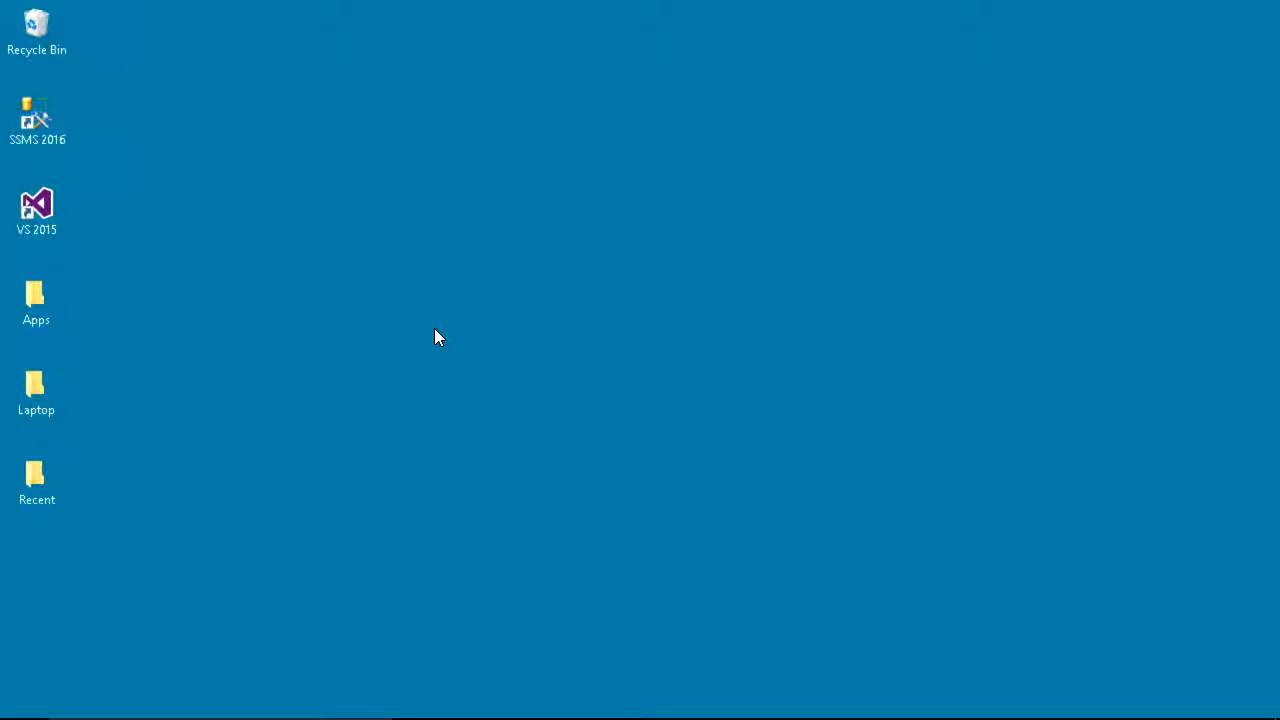
Step: Start Visual Studio 2015 and open the LNO_SSAS.sln solution from the LNO_SSAS projects folder
double_click(45, 207)
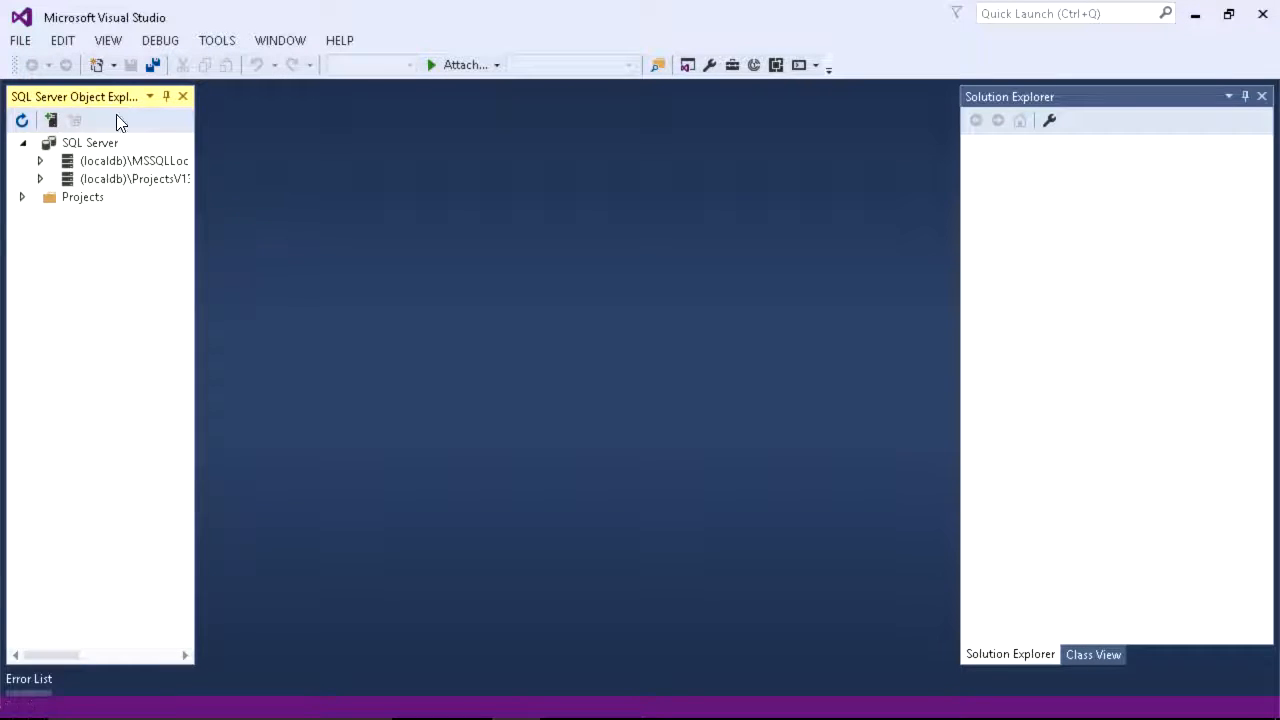
click(18, 40)
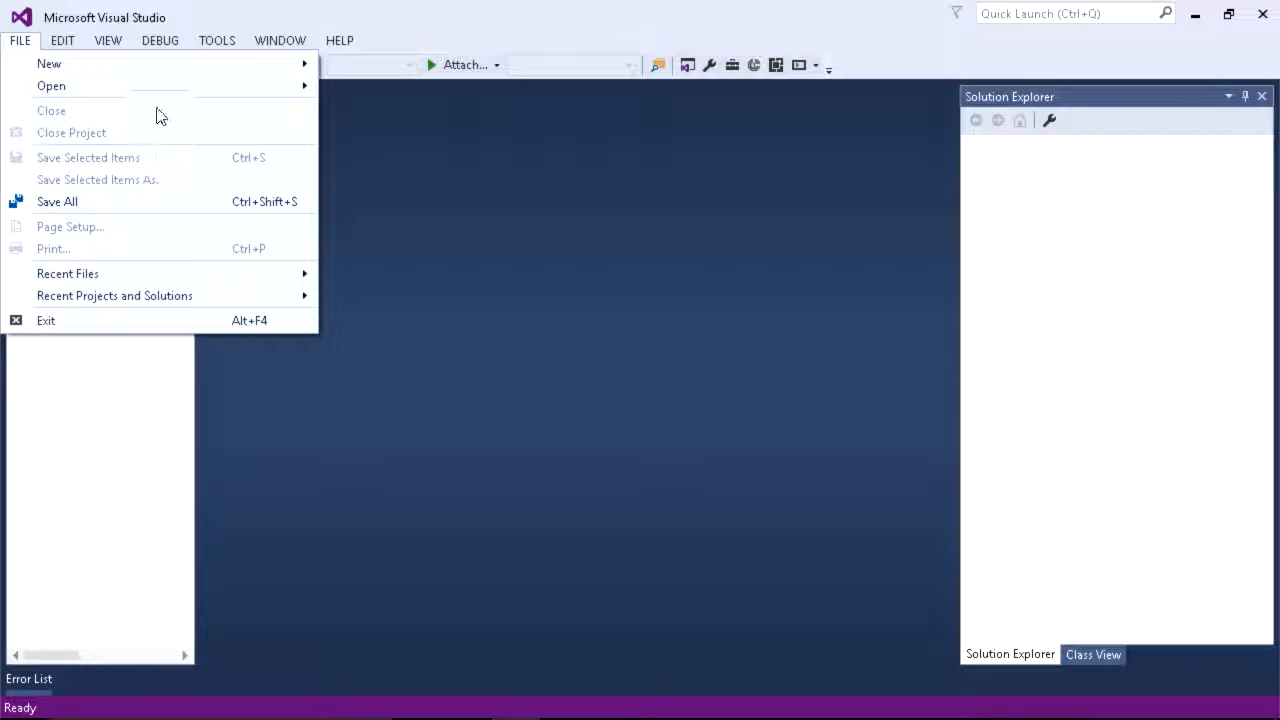
mouse_move(165, 88)
click(399, 88)
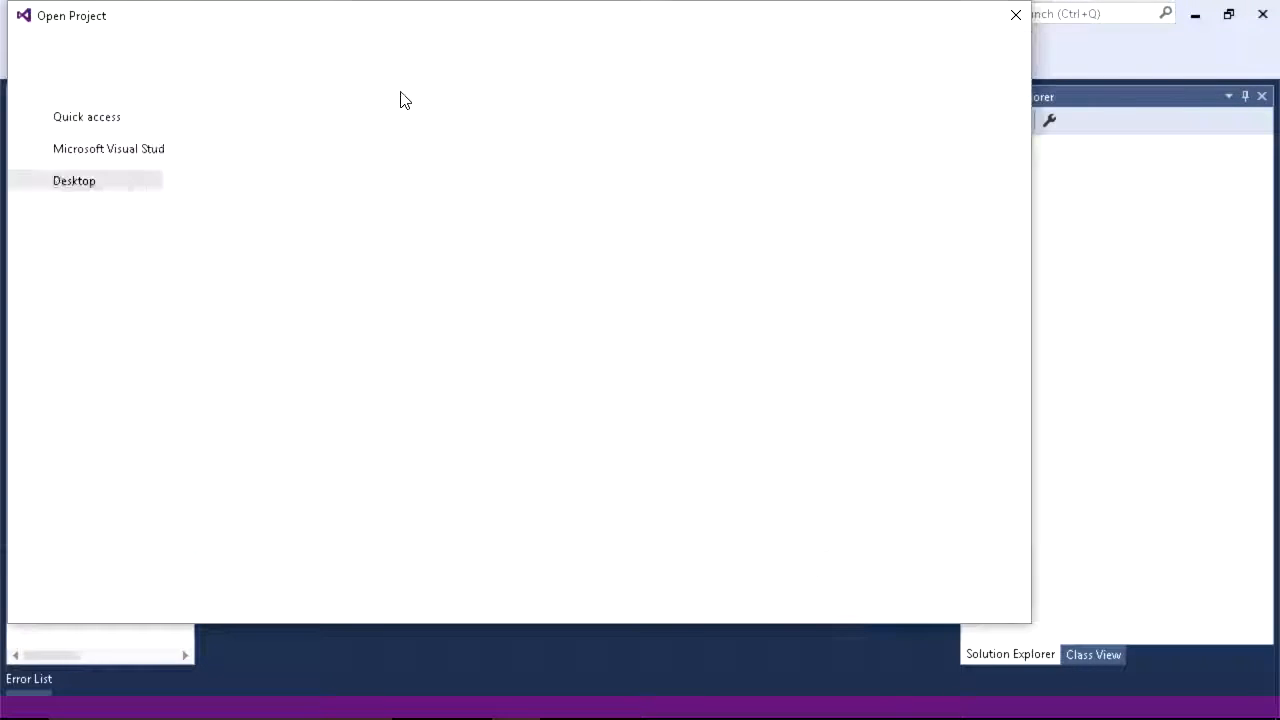
double_click(248, 181)
click(240, 163)
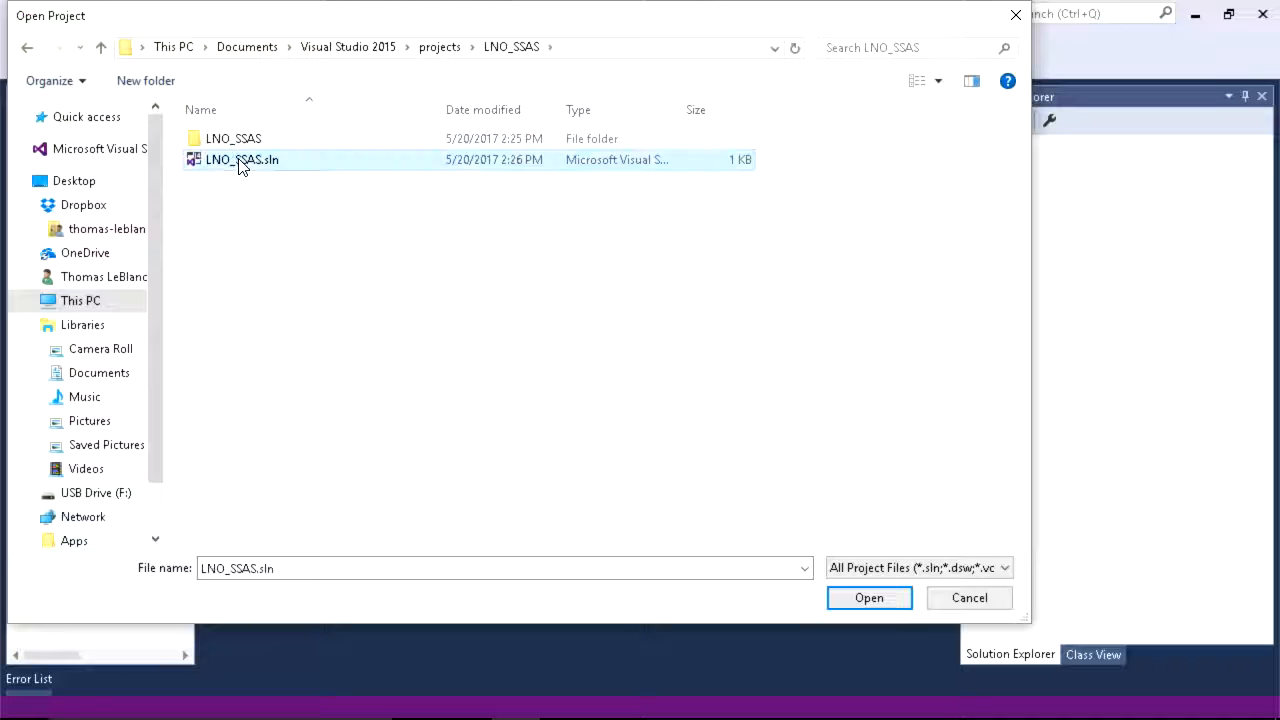
double_click(240, 163)
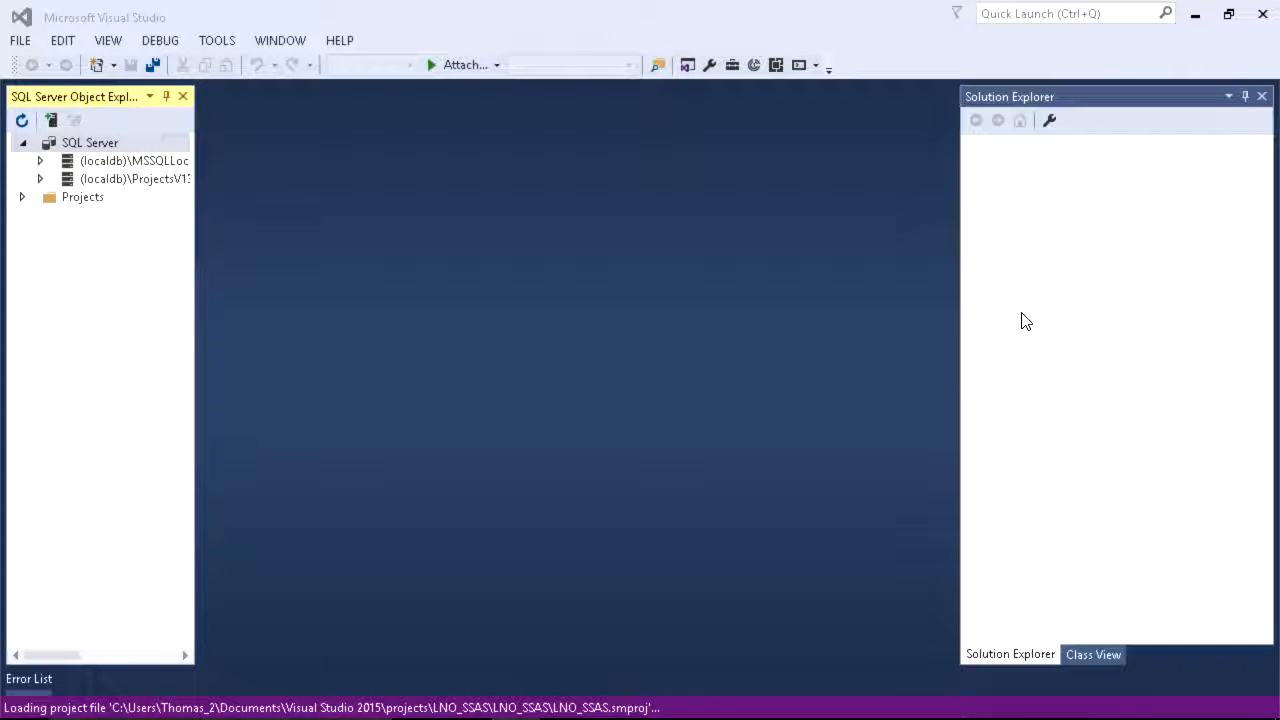
Step: Open Model.bim from the LNO_SSAS project in the designer and close the Error List
click(1026, 210)
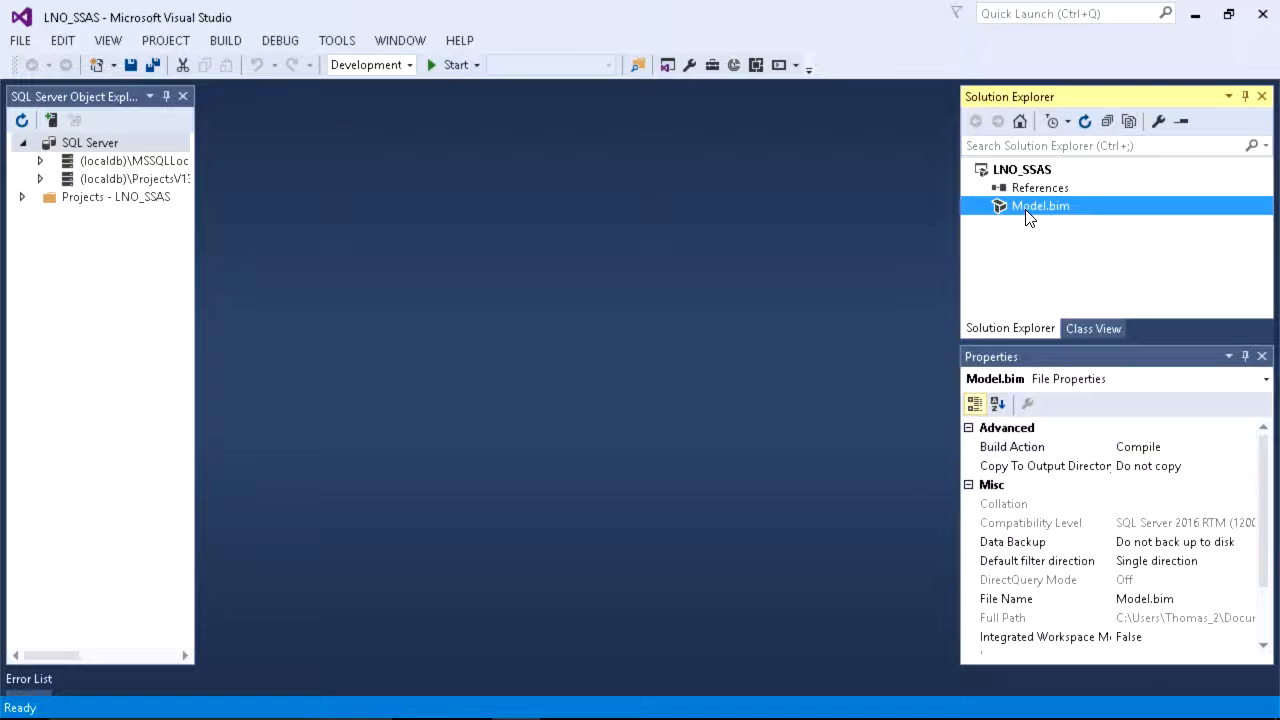
double_click(1028, 216)
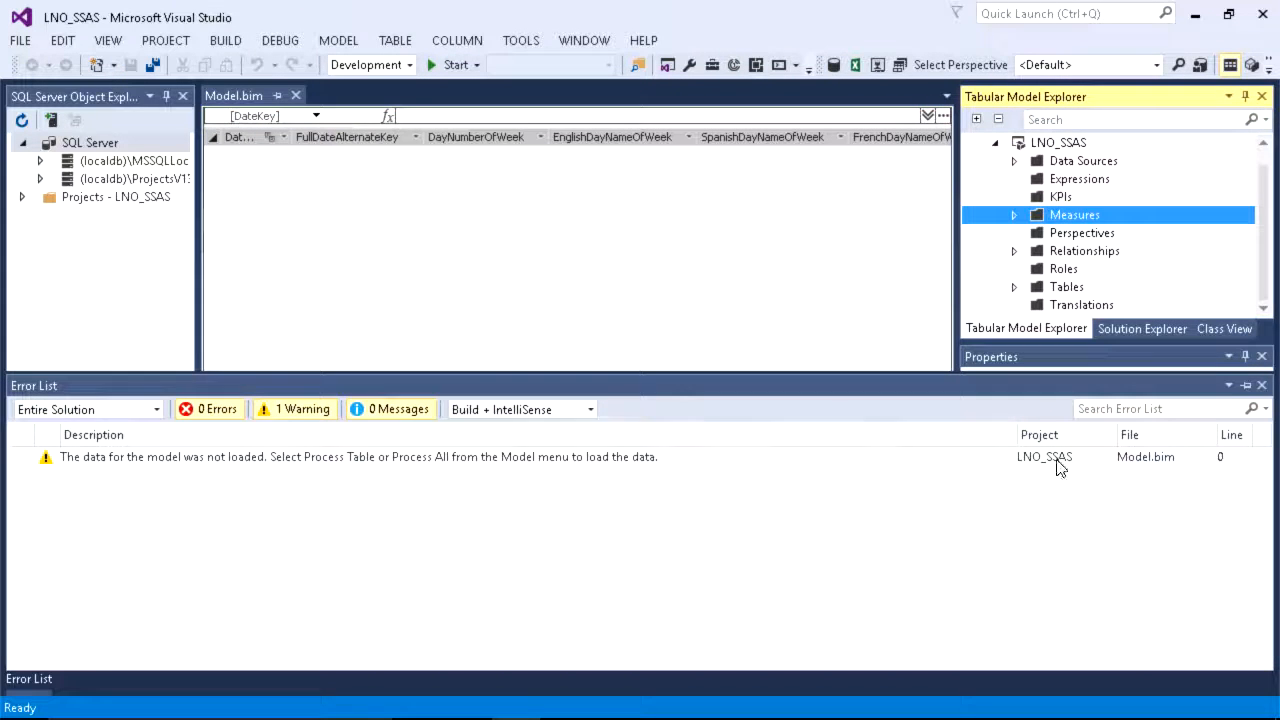
click(1261, 385)
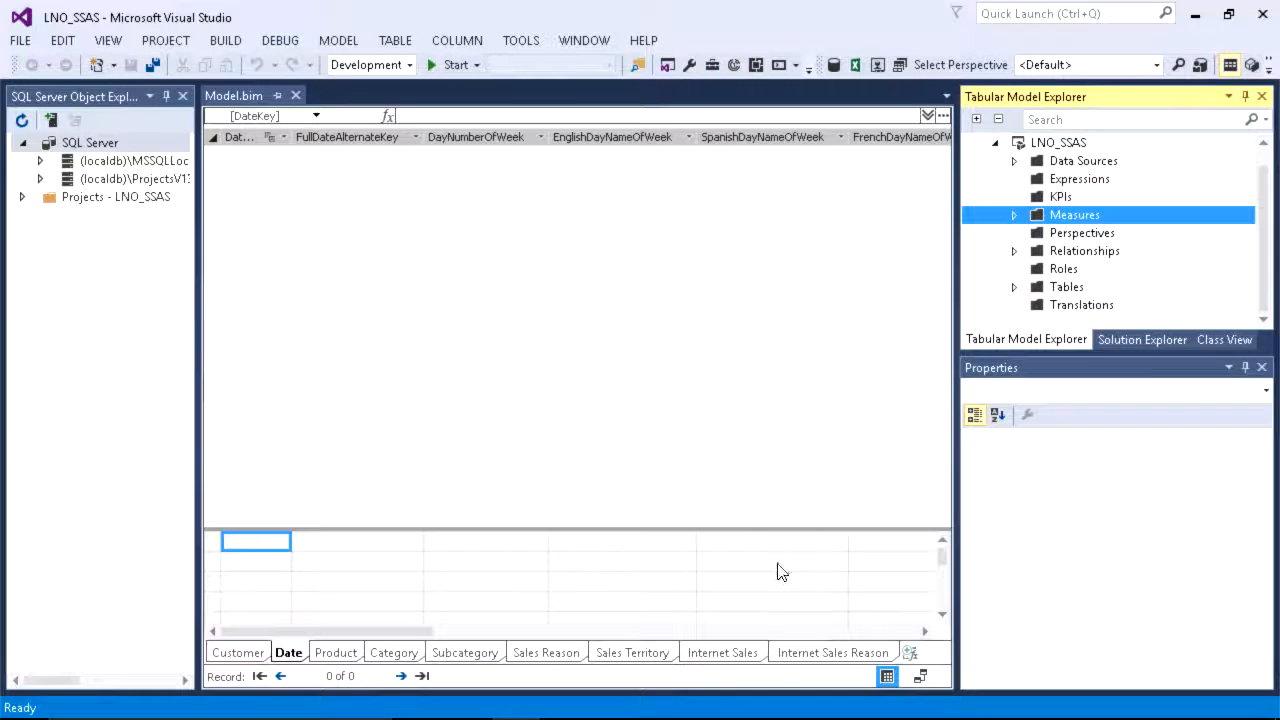
Step: Display the Internet Sales table's last columns and enlarge the grid by closing SQL Server Object Explorer and narrowing the model explorer pane
click(740, 652)
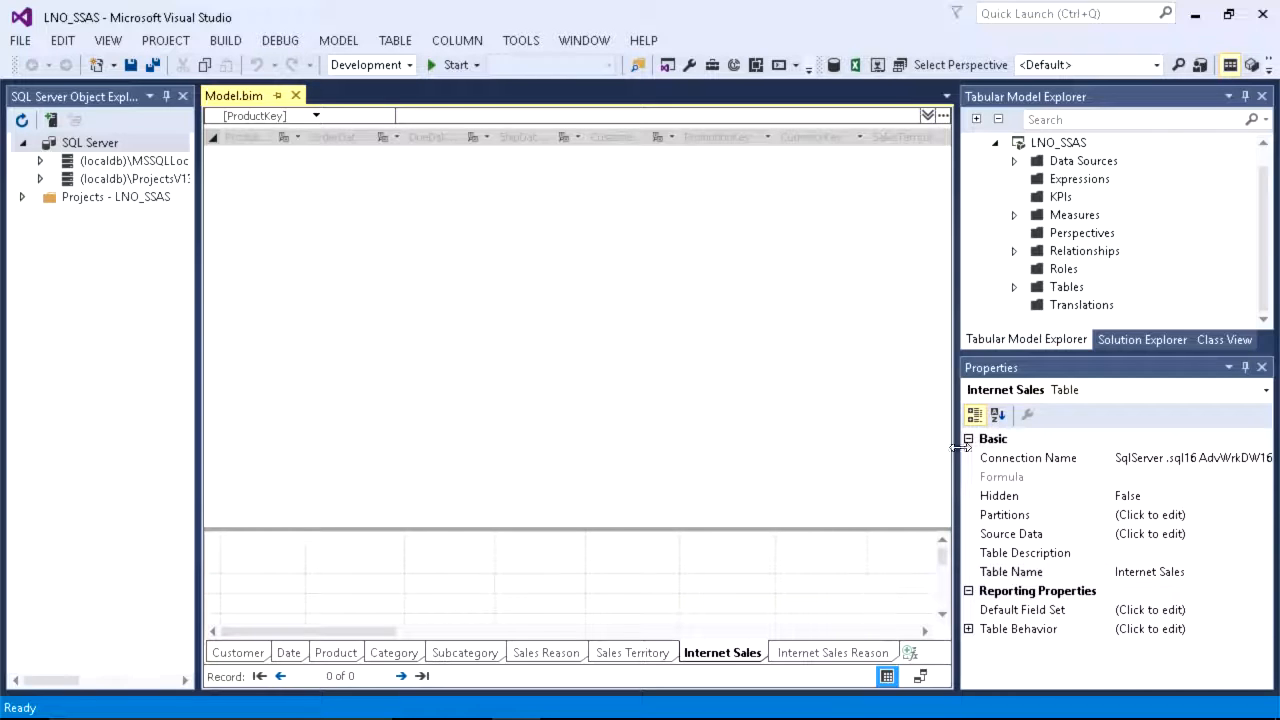
click(183, 96)
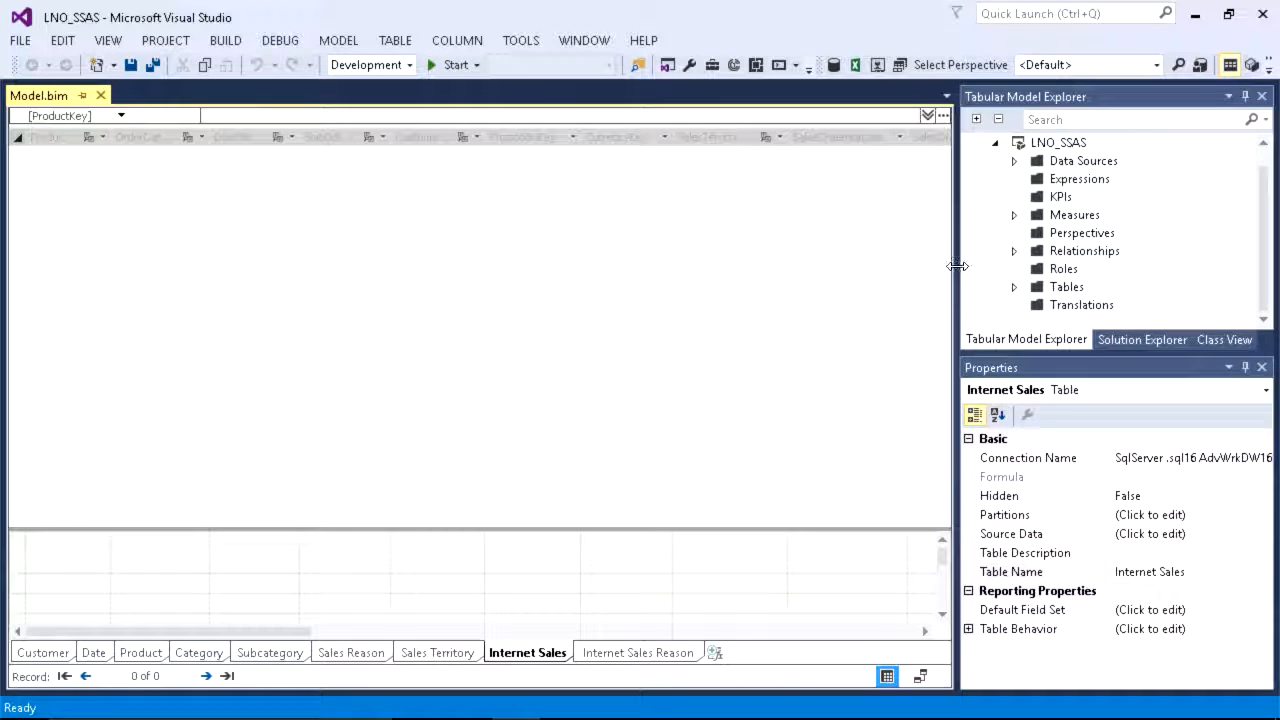
drag(957, 266, 1182, 270)
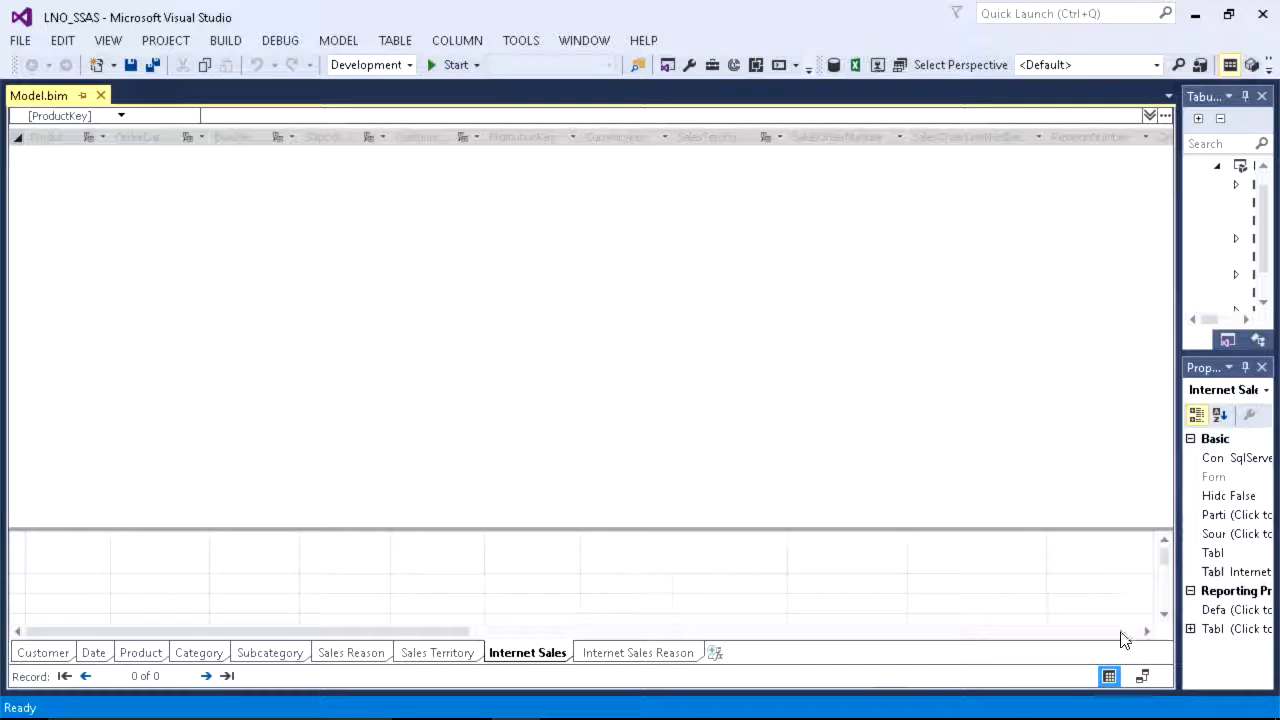
click(1125, 631)
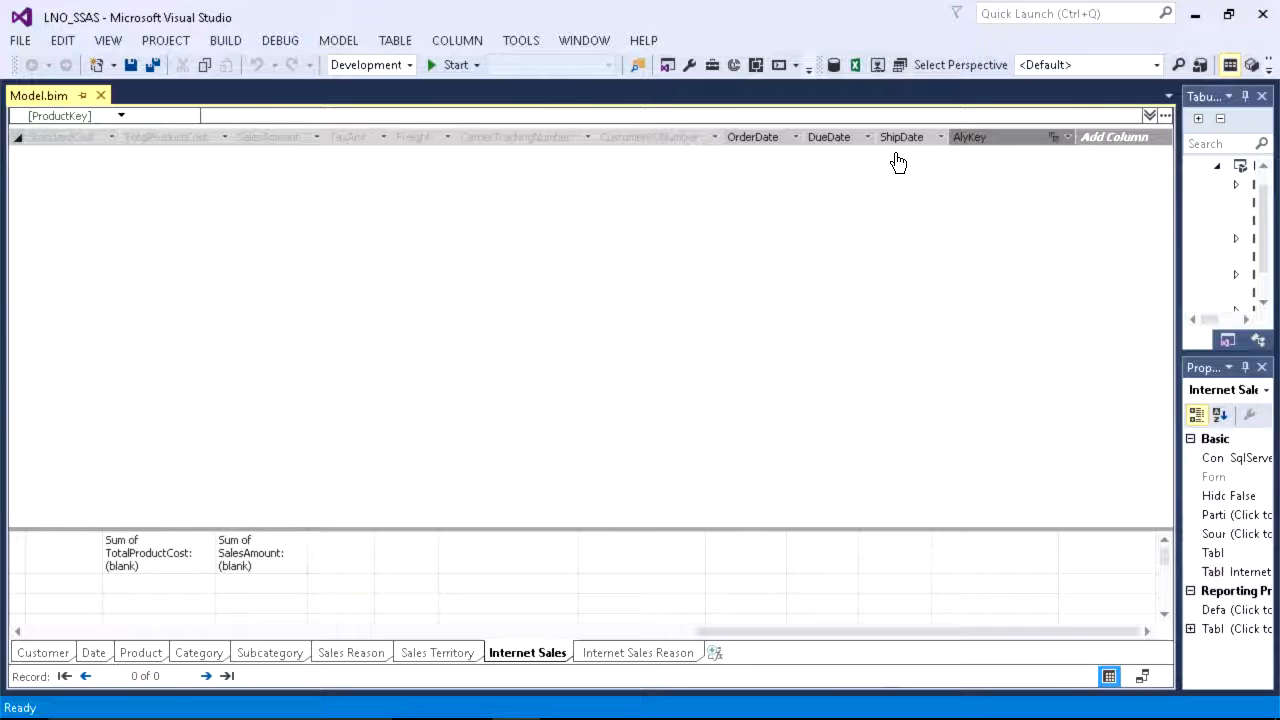
Step: Process all tables of the model to load their data and dismiss the progress dialog
click(338, 40)
mouse_move(249, 117)
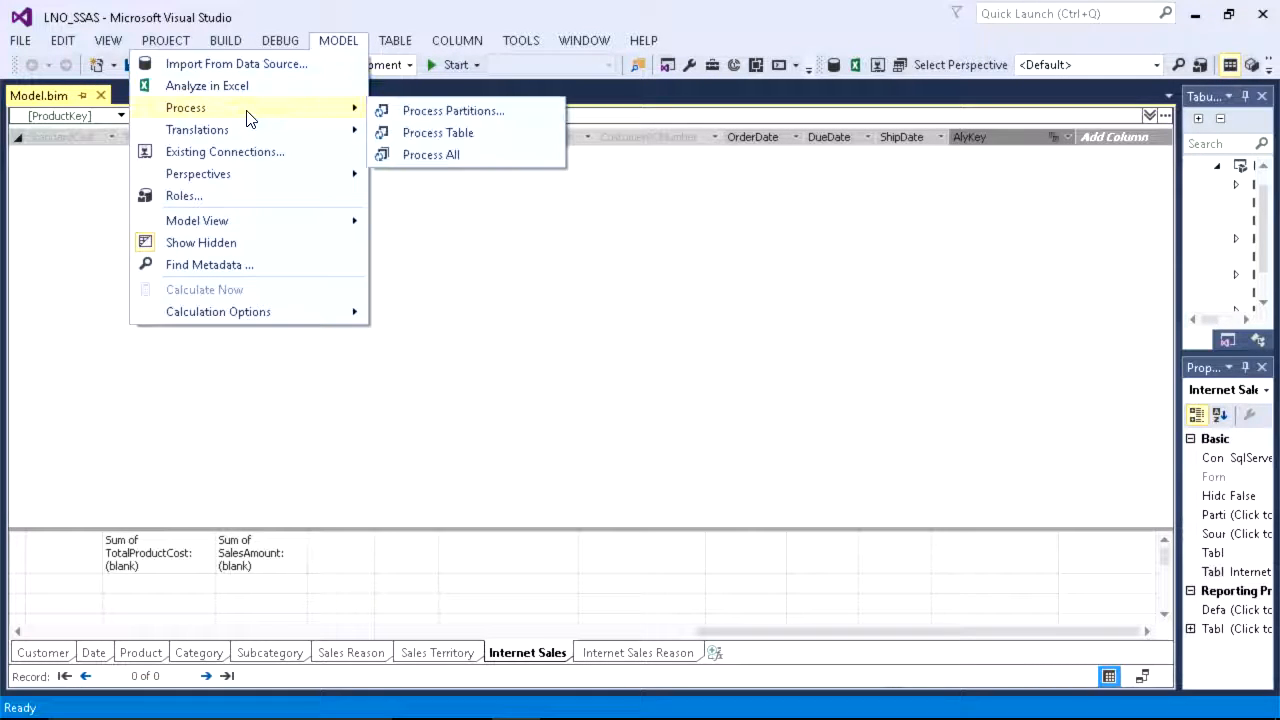
click(409, 156)
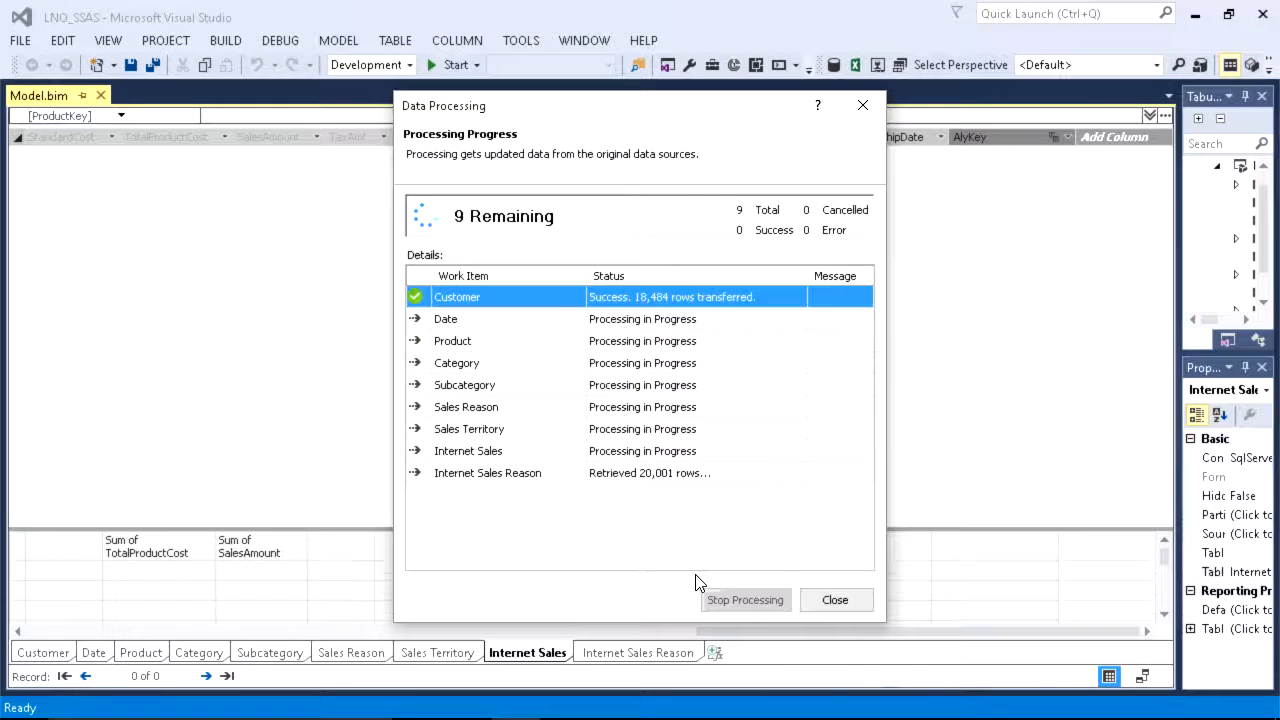
click(835, 601)
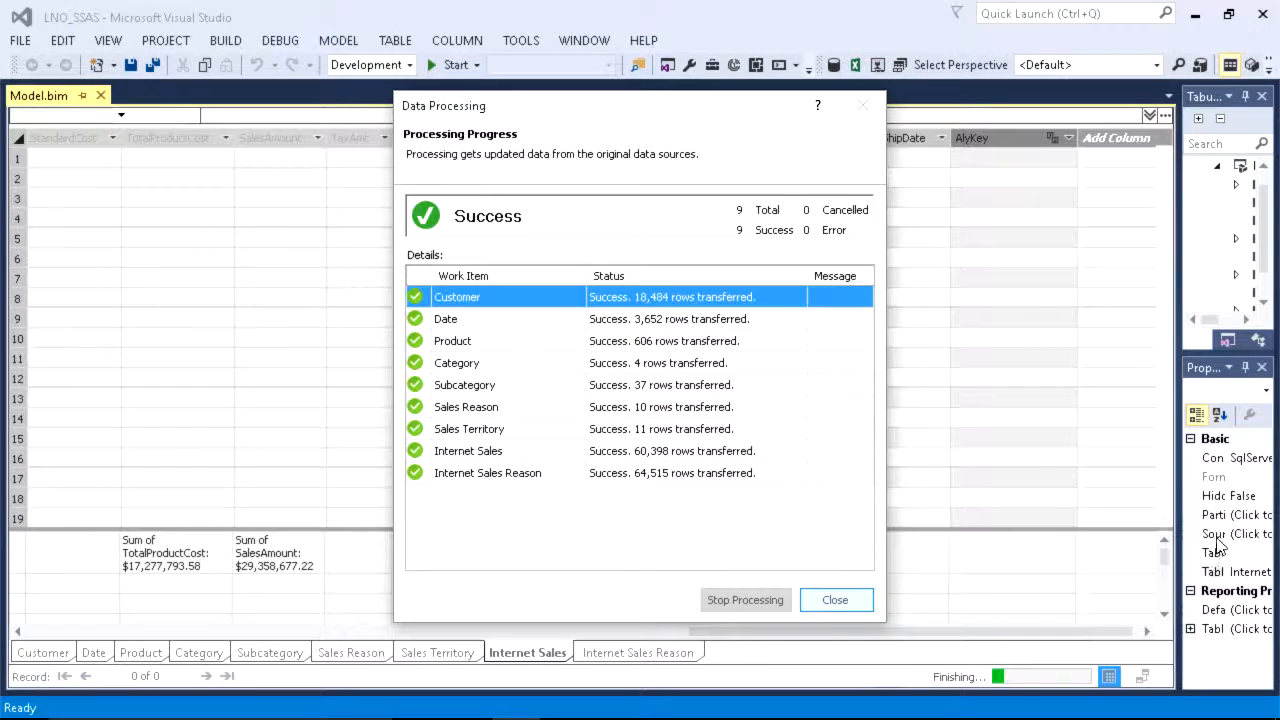
Step: Add a calculated column to Internet Sales with the formula =DATEDIFF('Internet Sales'[OrderDate], 'Internet Sales'[ShipDate], DAY)
click(1100, 162)
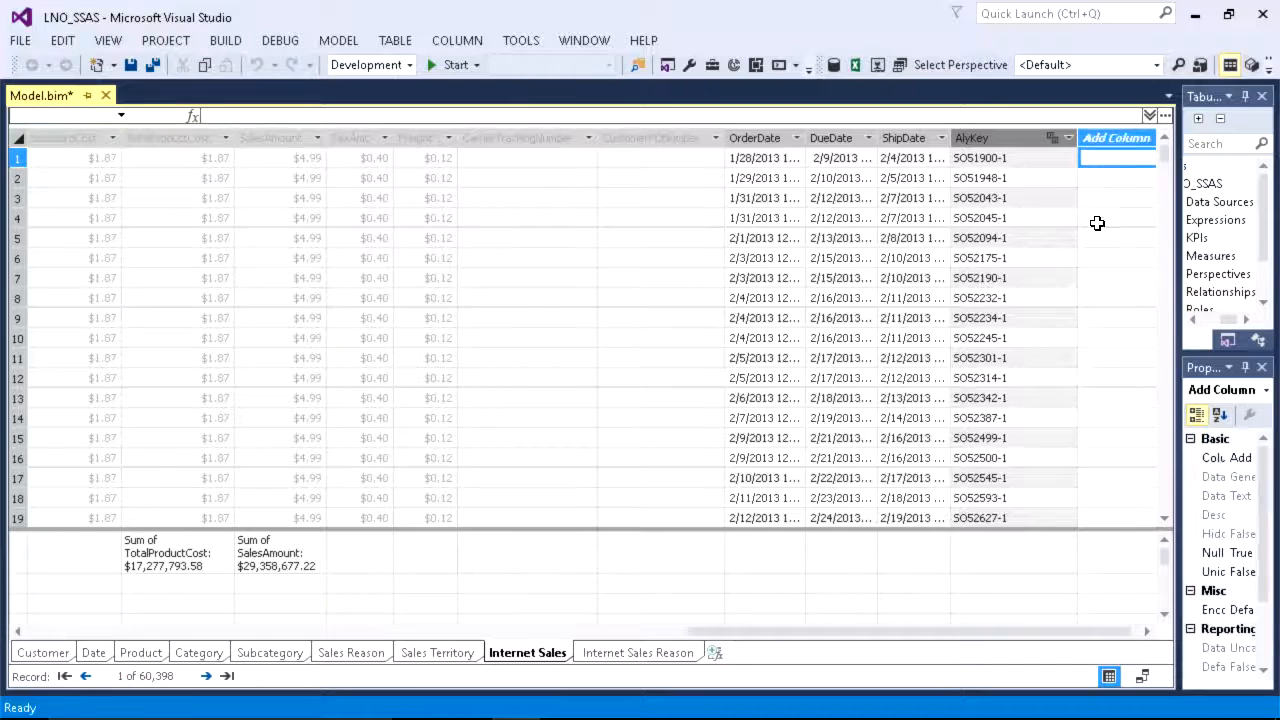
text(=)
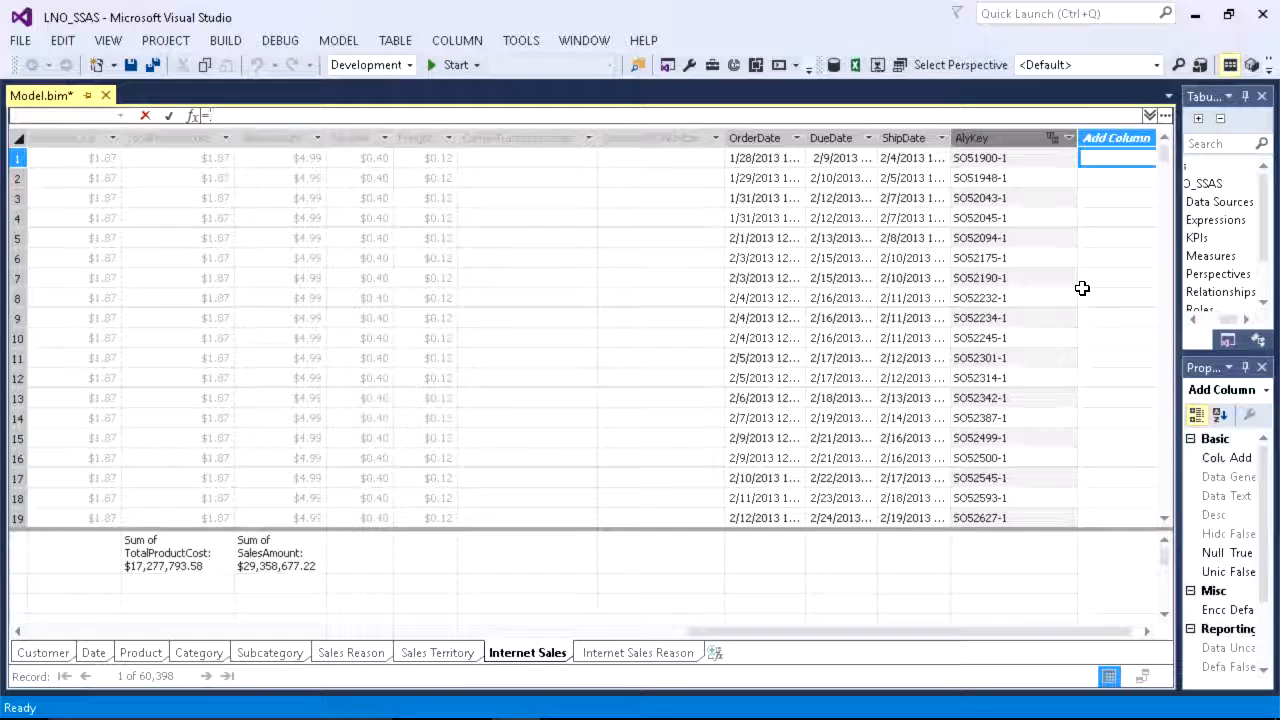
text(date)
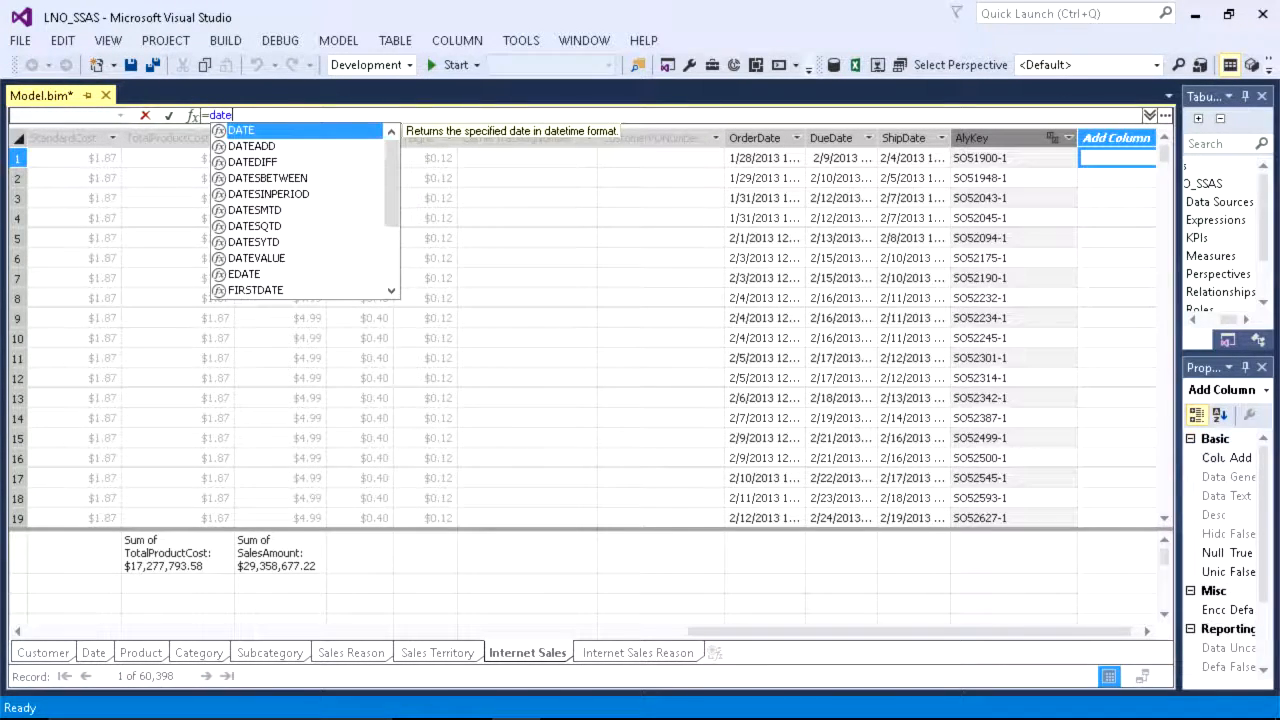
text(diff()
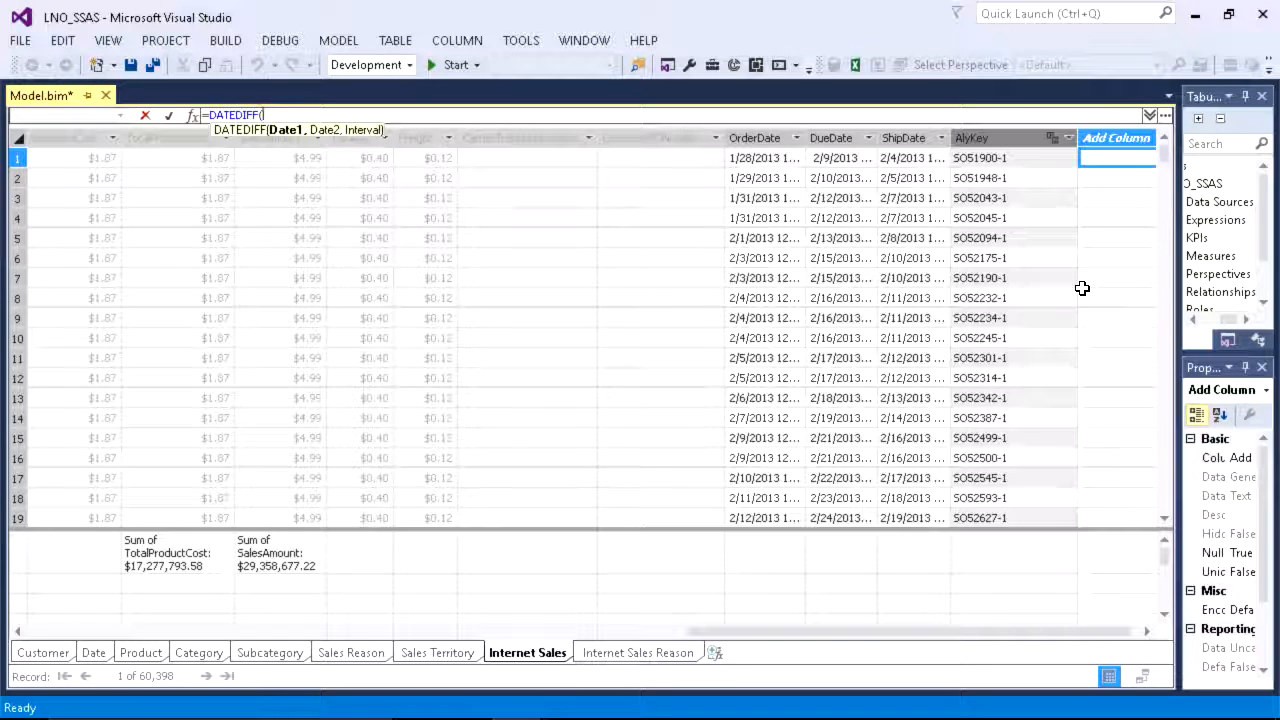
text(order)
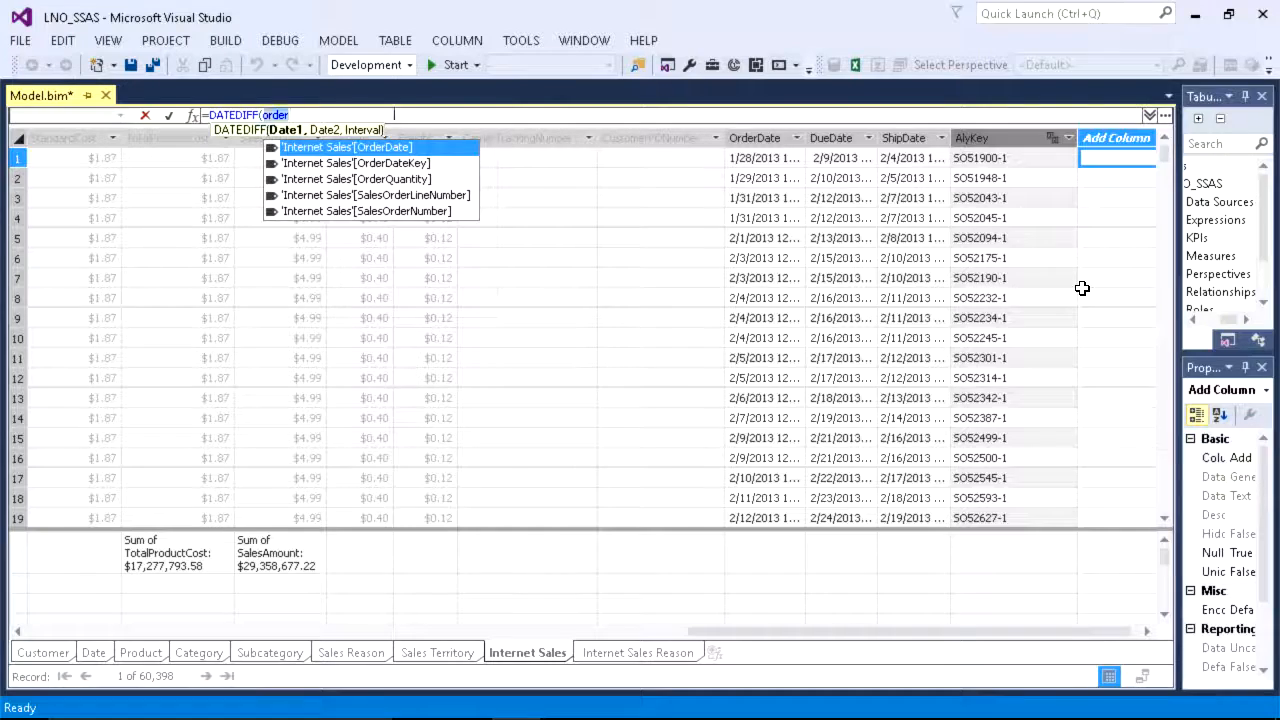
key(Tab)
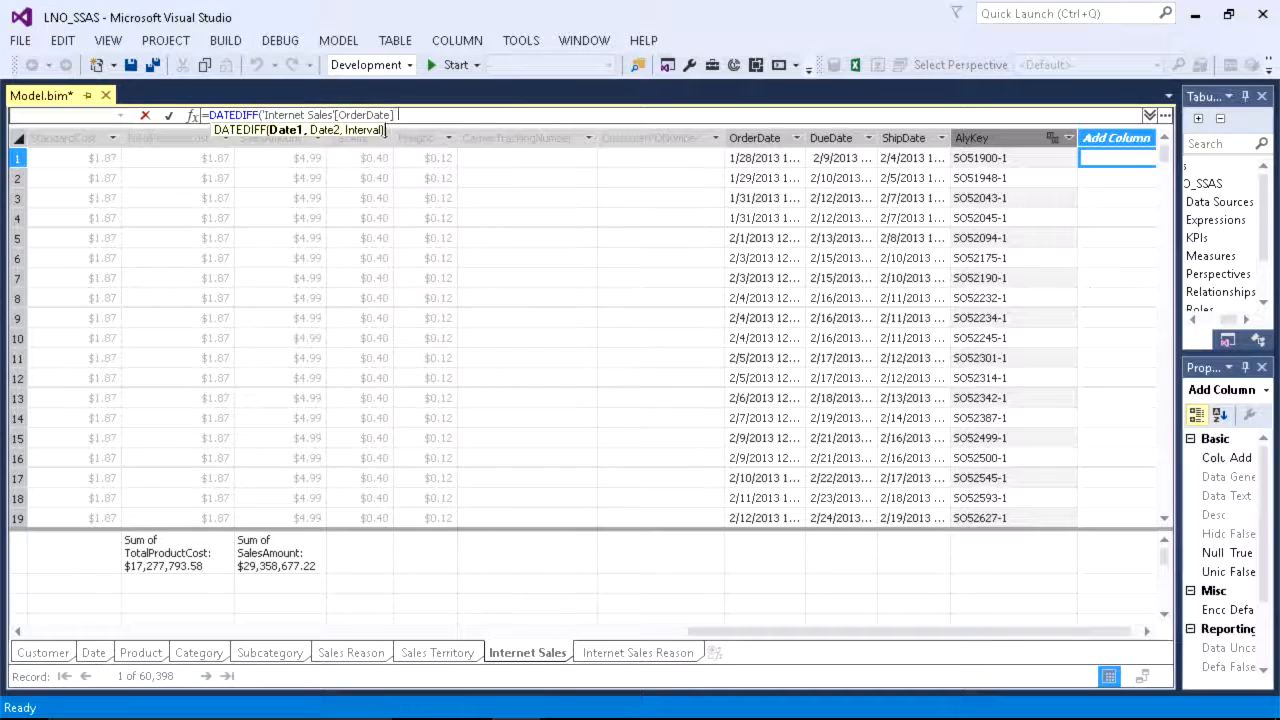
text(, ship)
key(Tab)
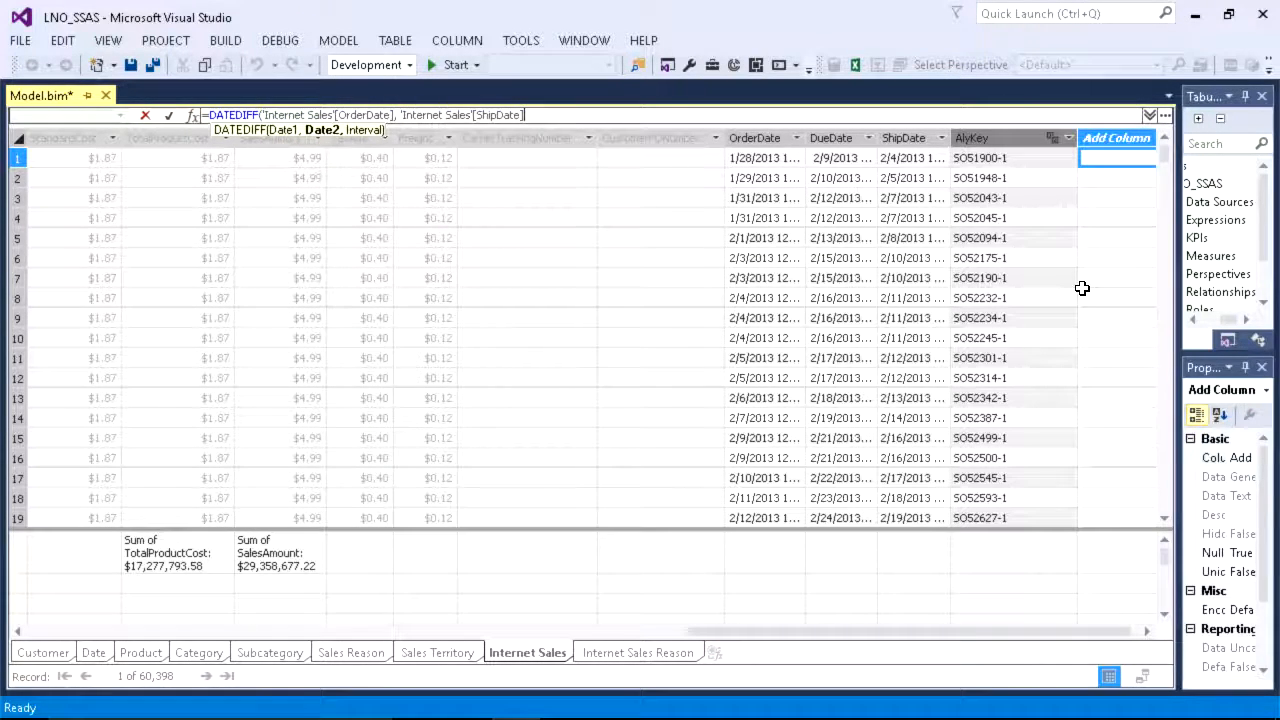
text(, DAY)
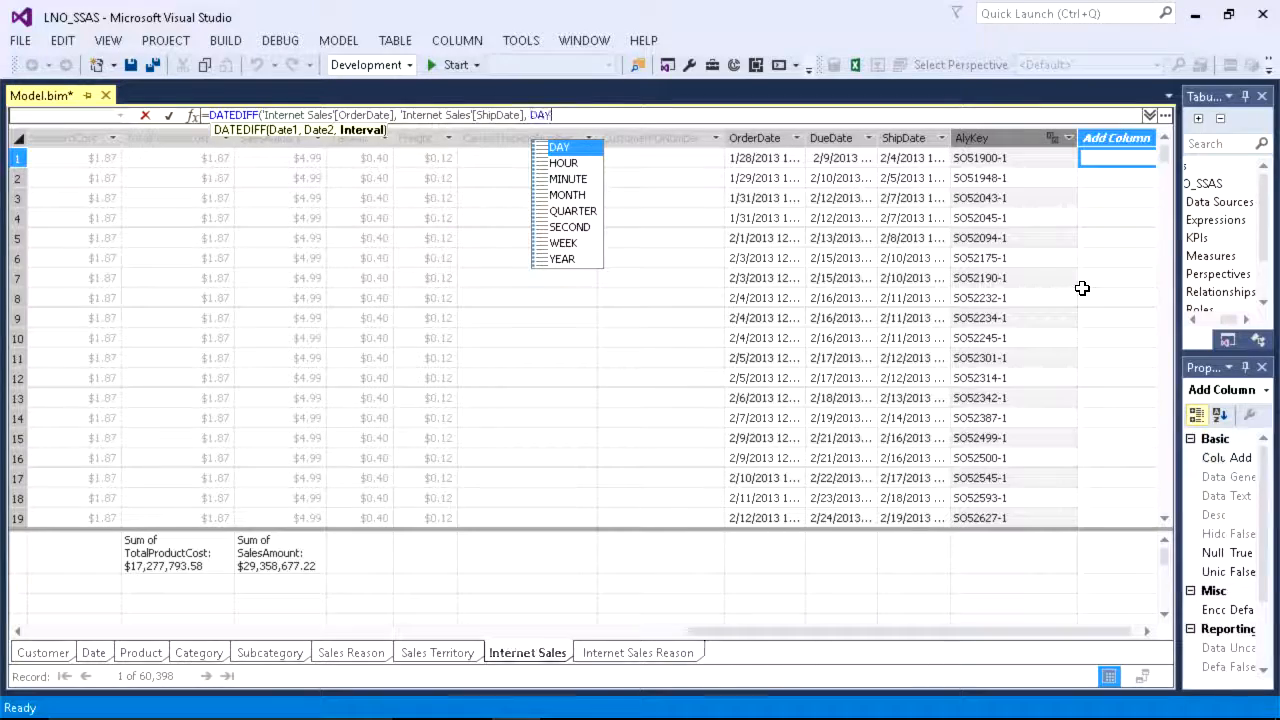
key(Tab)
text())
key(Return)
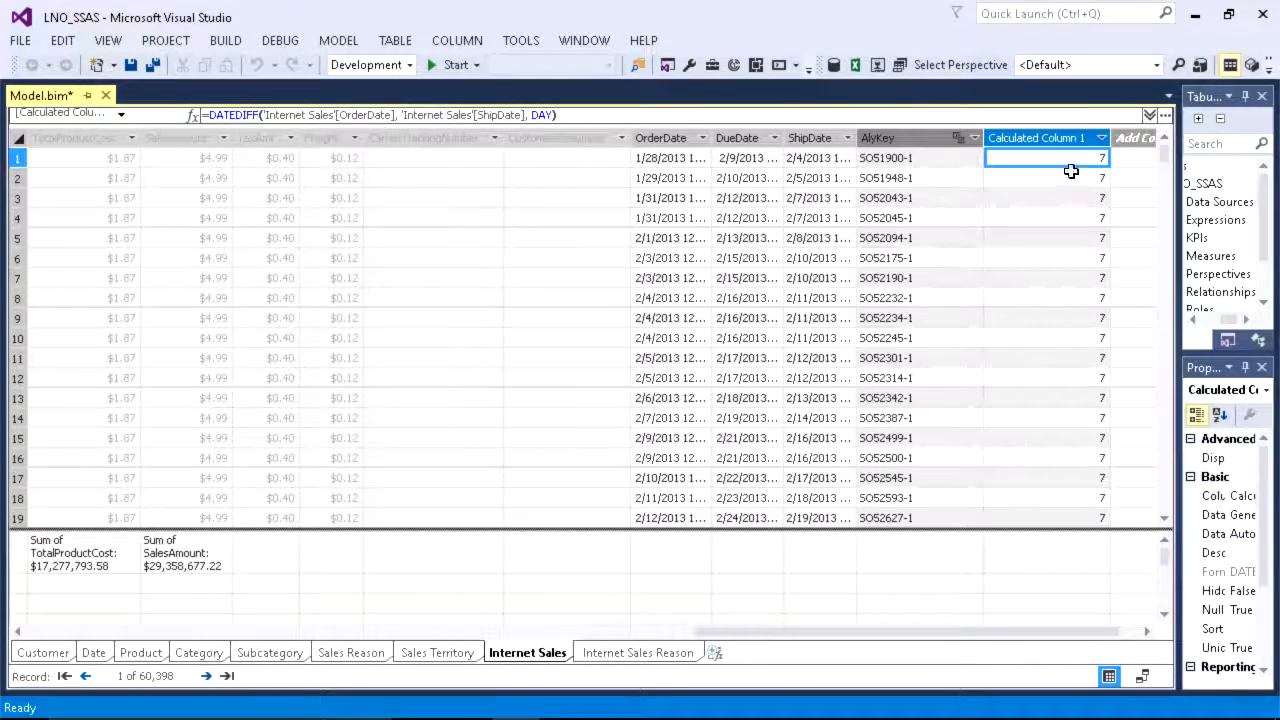
Step: Create a Sum measure for the new calculated column in the measure grid directly beneath it
click(1067, 180)
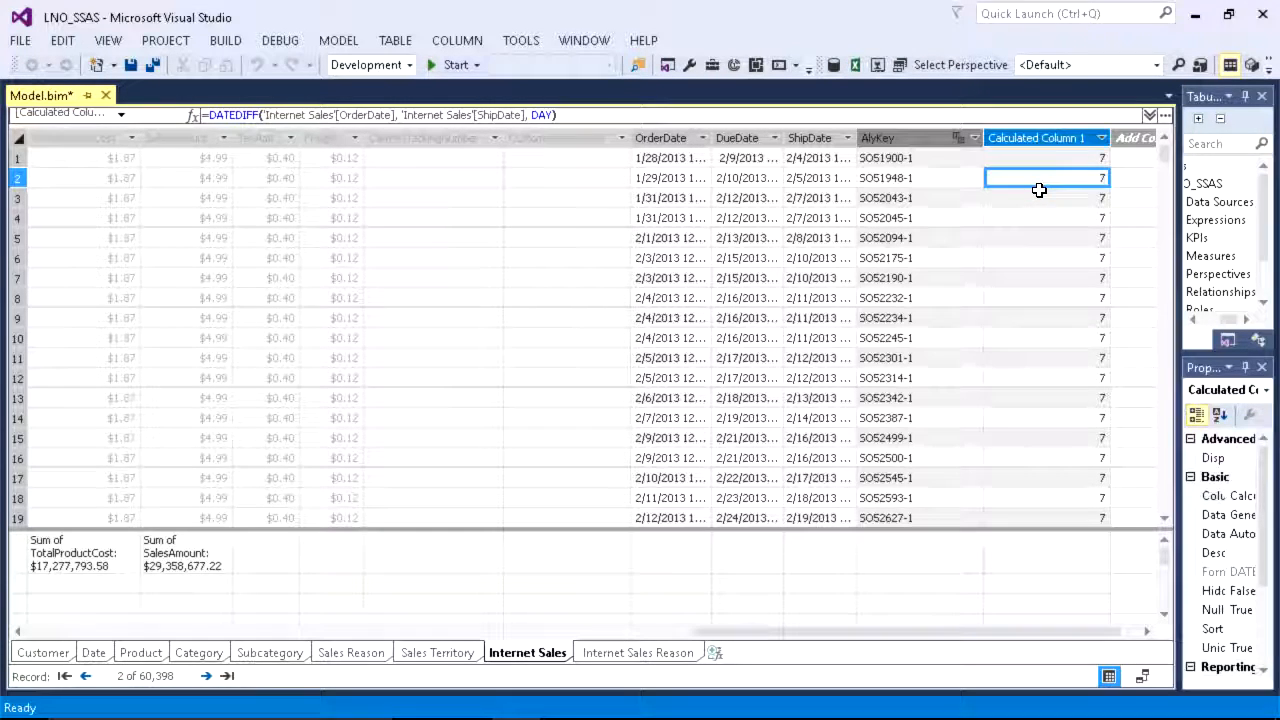
click(1047, 553)
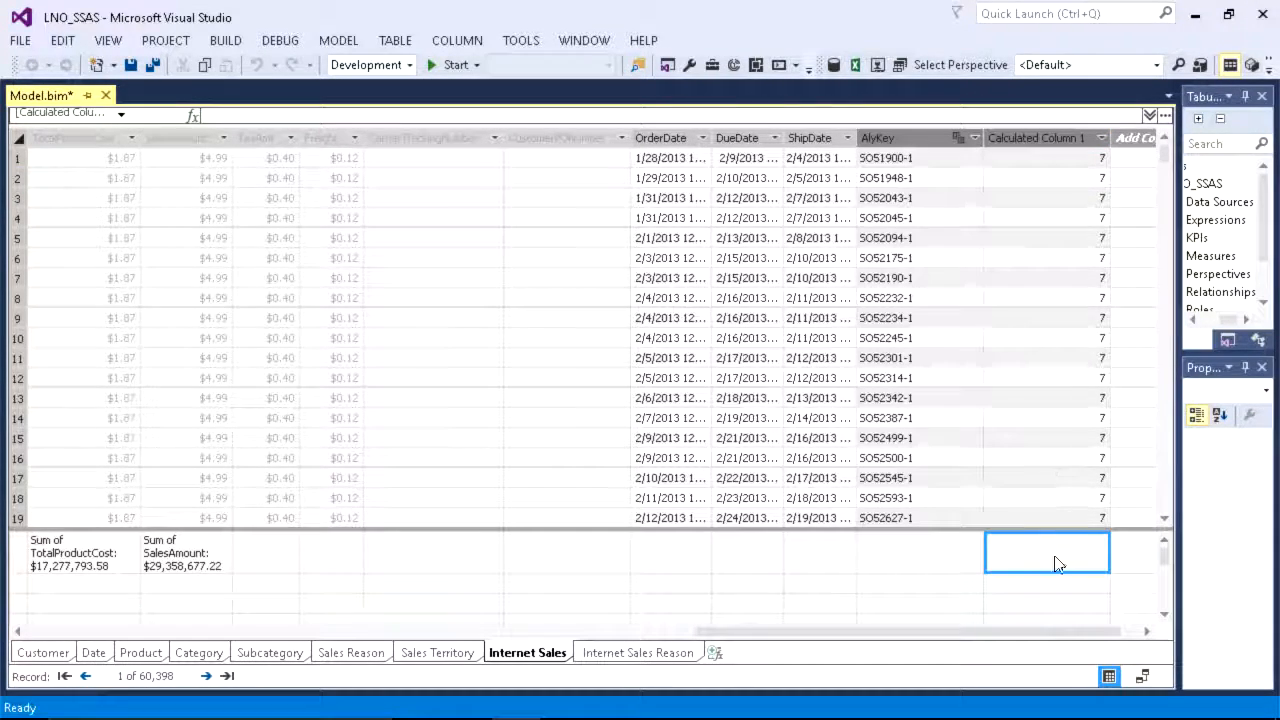
click(1266, 67)
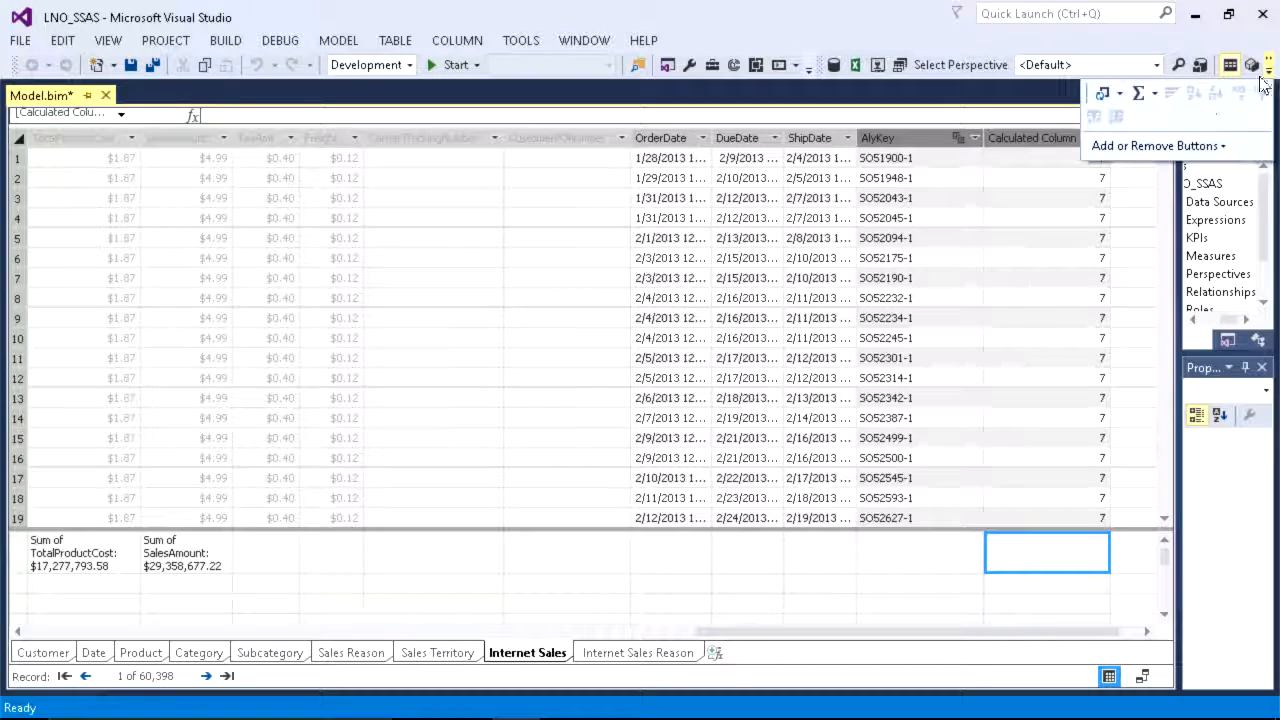
click(1138, 92)
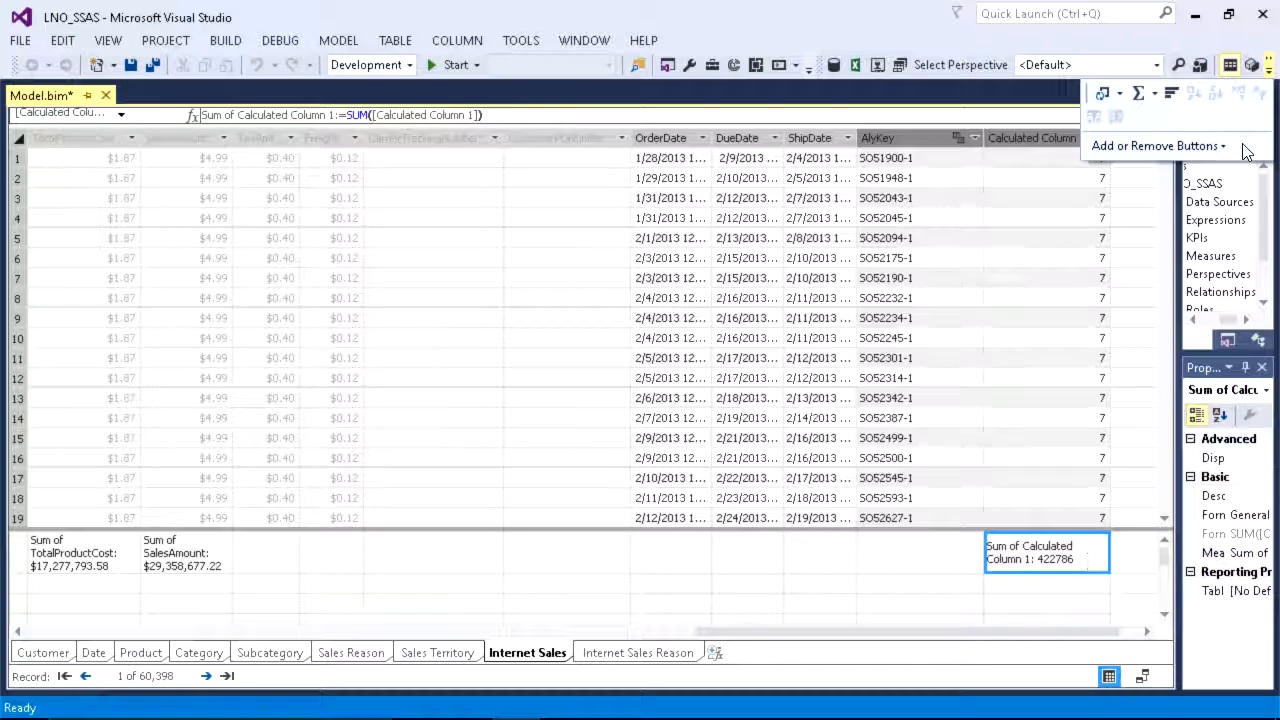
Step: Create an Average measure for the calculated column and compare its formula with the Sum measure's
click(1154, 92)
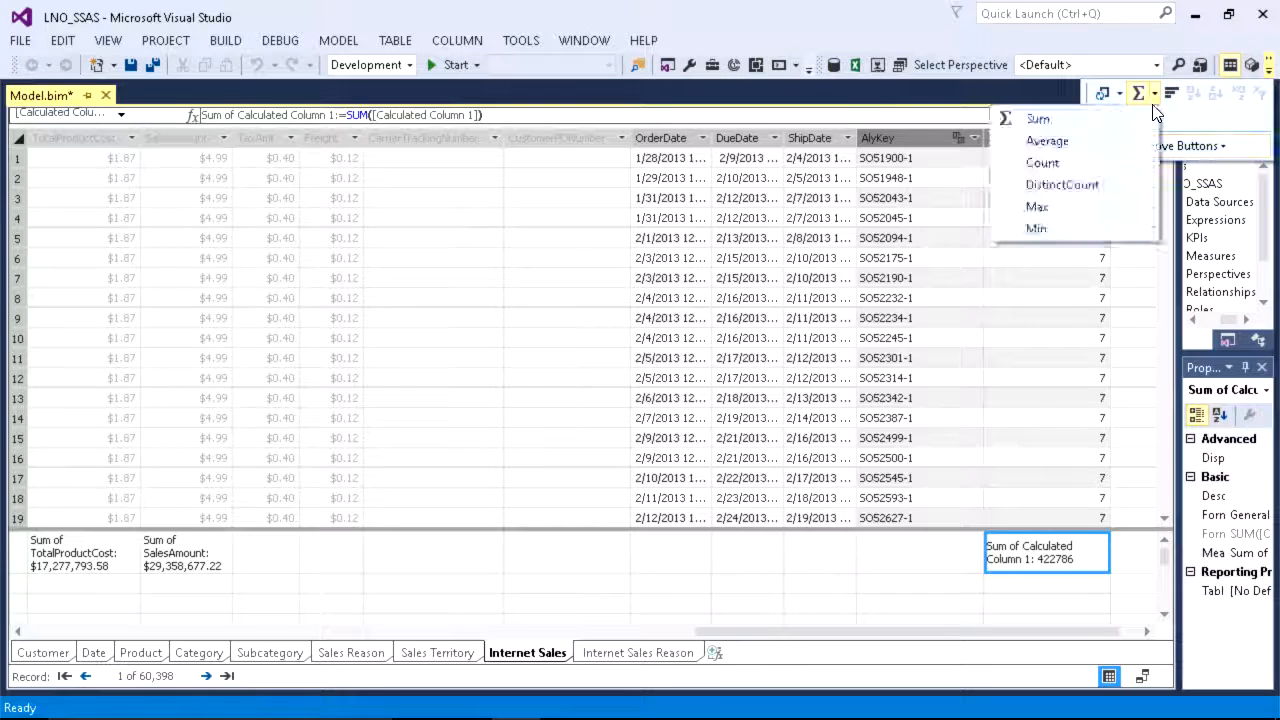
click(1064, 148)
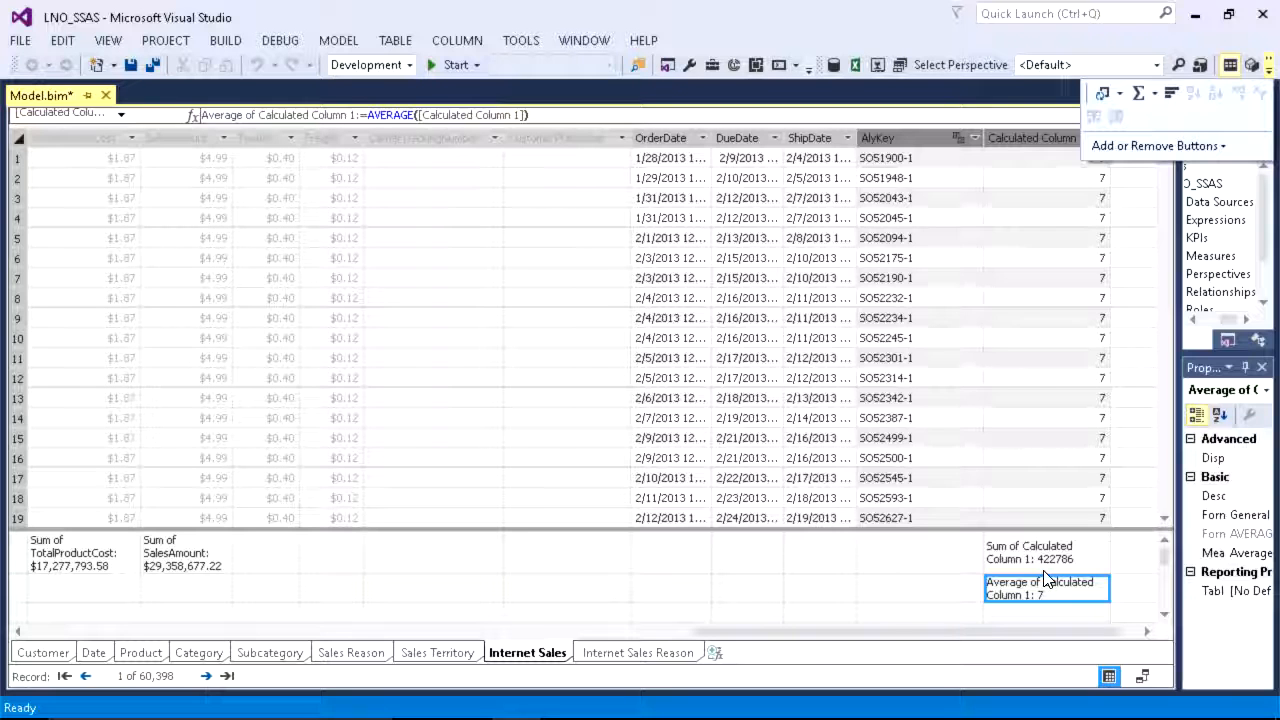
click(1010, 560)
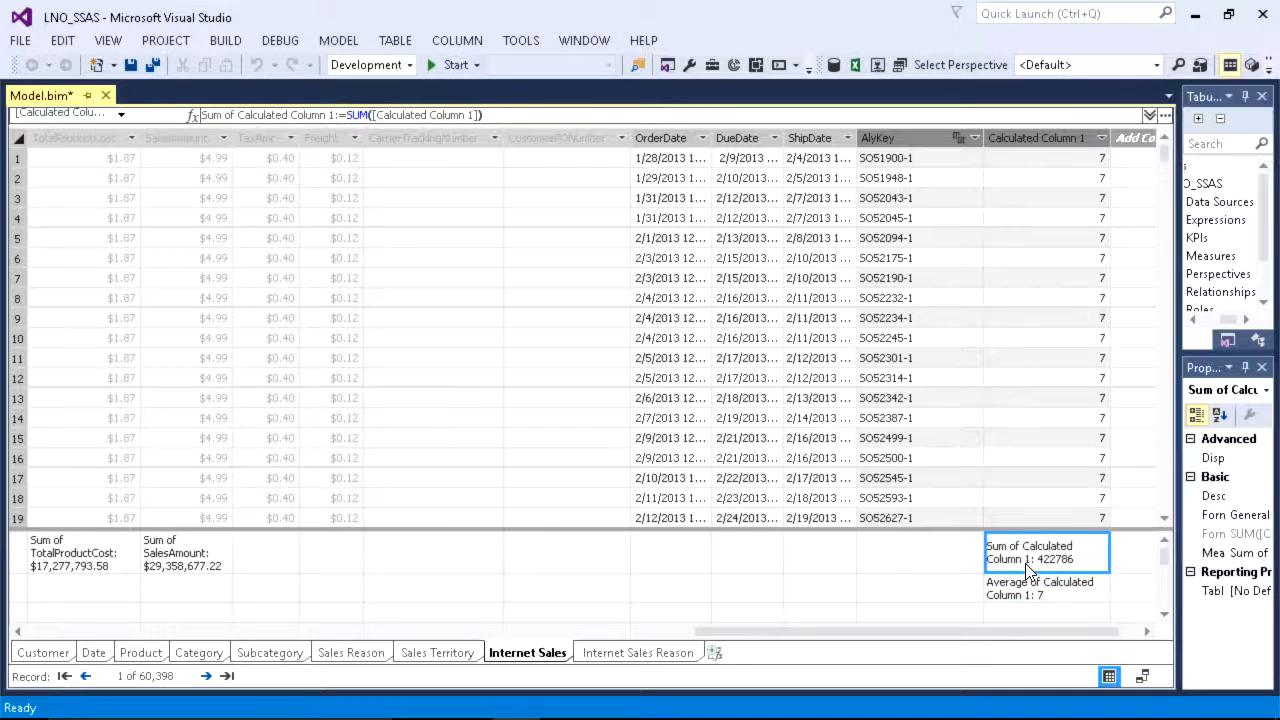
click(1032, 588)
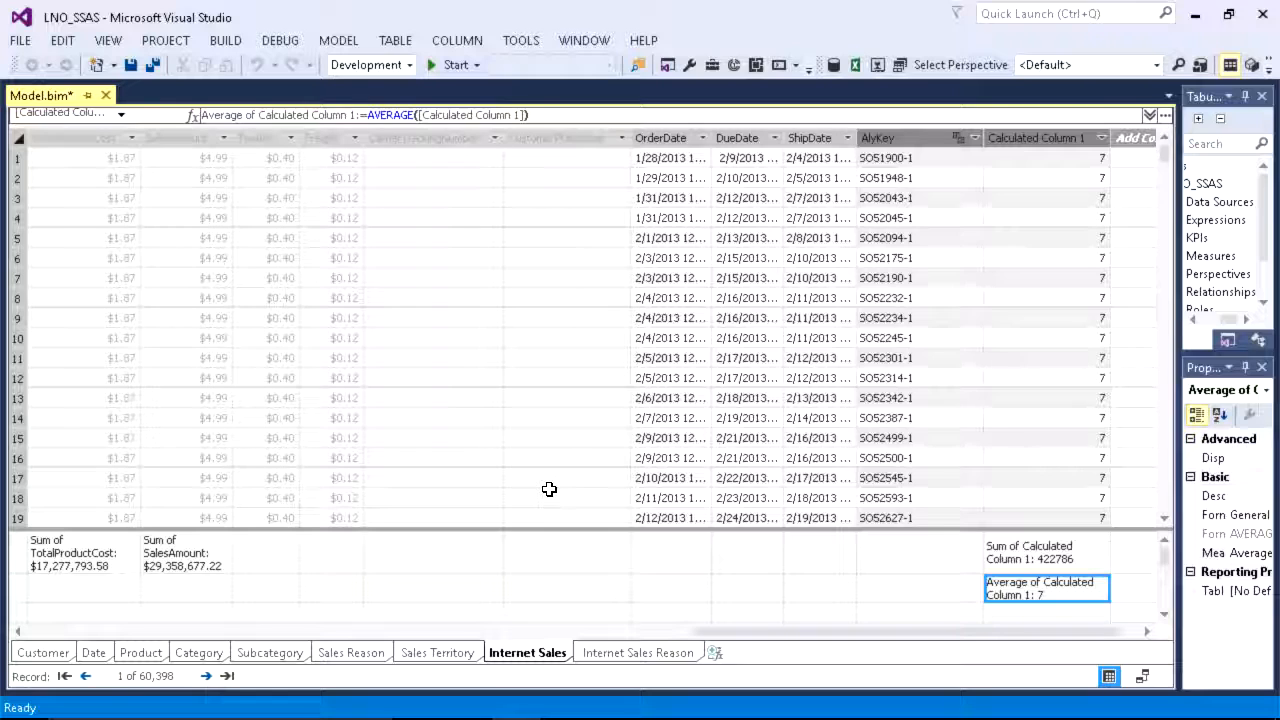
click(336, 50)
mouse_move(306, 108)
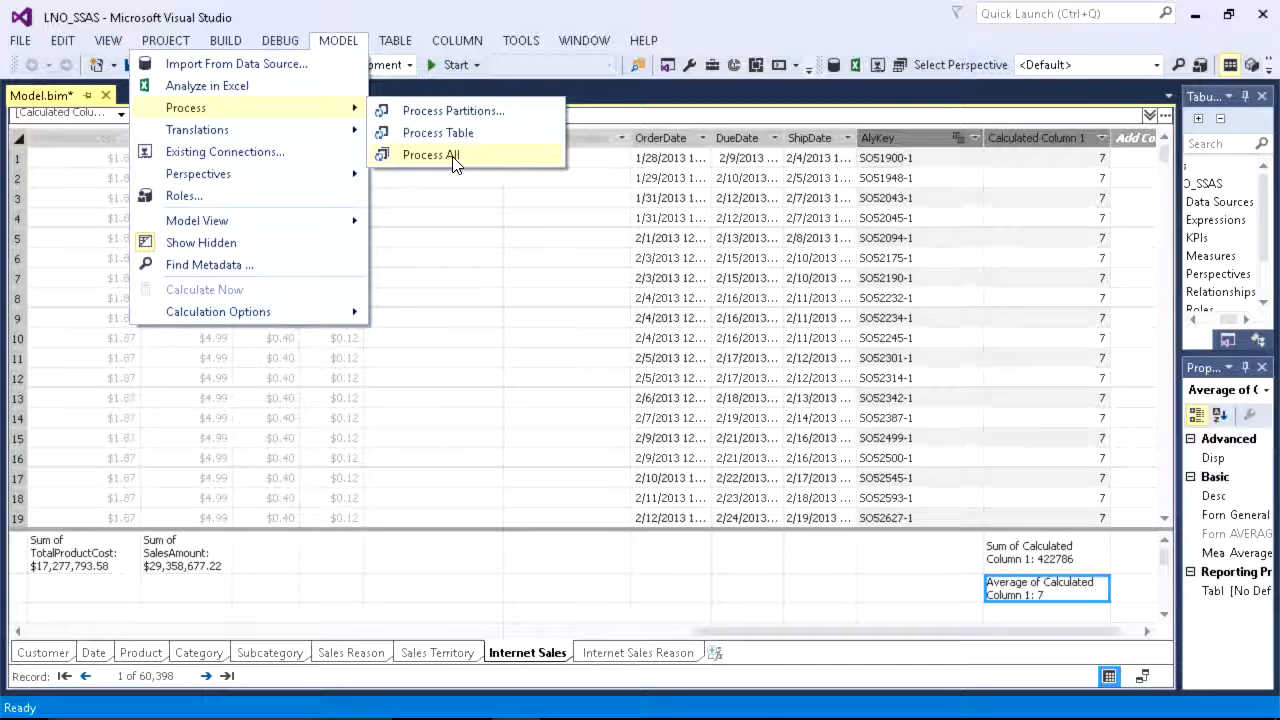
click(552, 442)
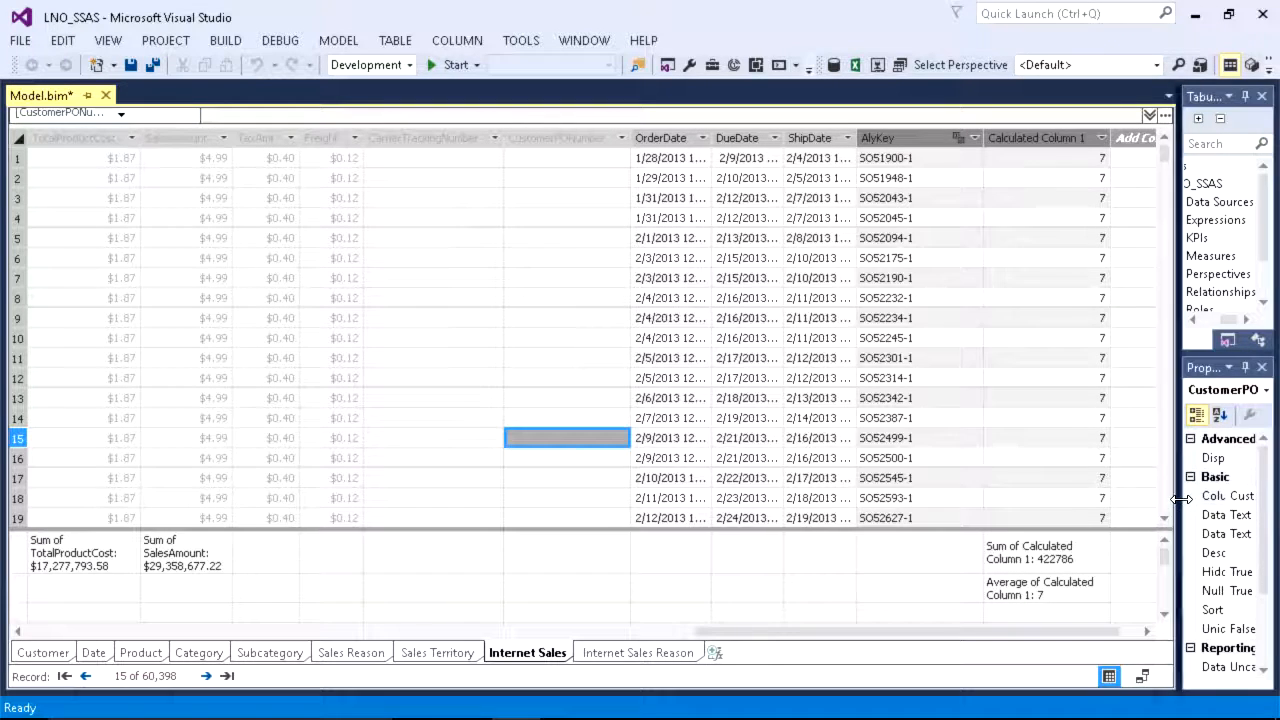
Step: Widen the Tabular Model Explorer and Properties panes so their entries are fully readable
drag(1178, 493, 862, 493)
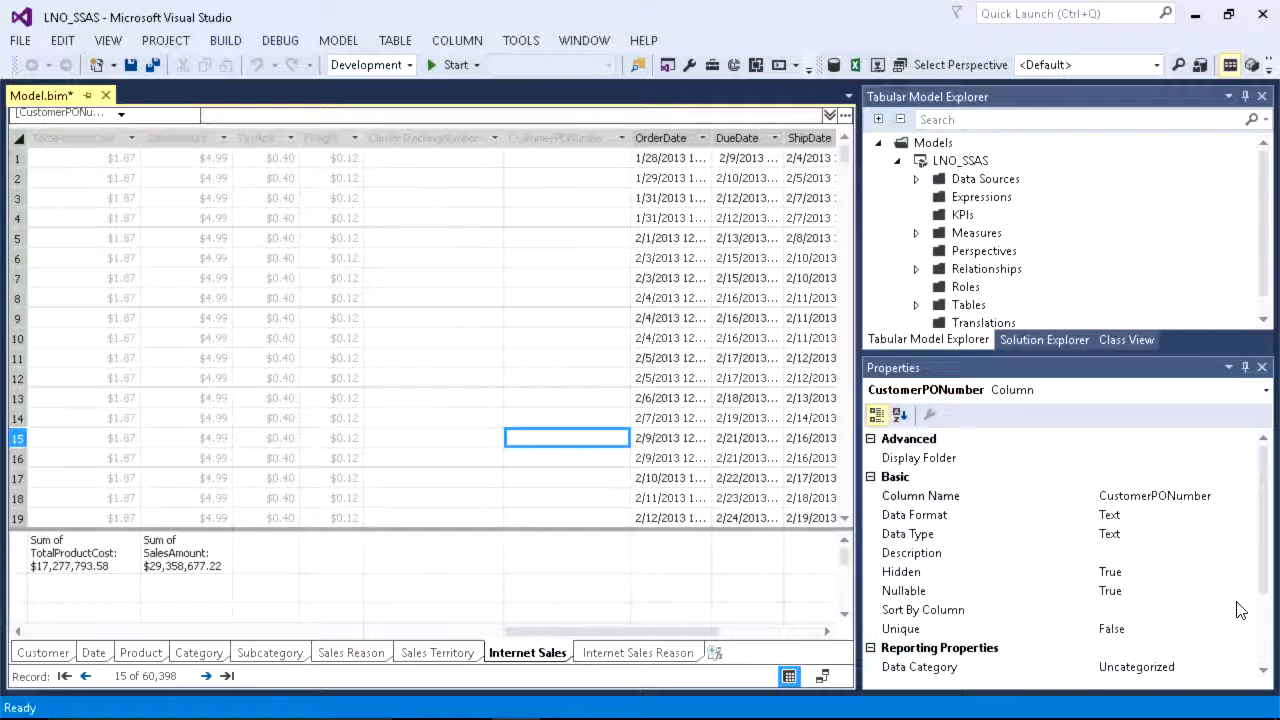
Step: Examine the Internet Sales table's source data mapping and row preview, and close it without changing anything
click(1264, 620)
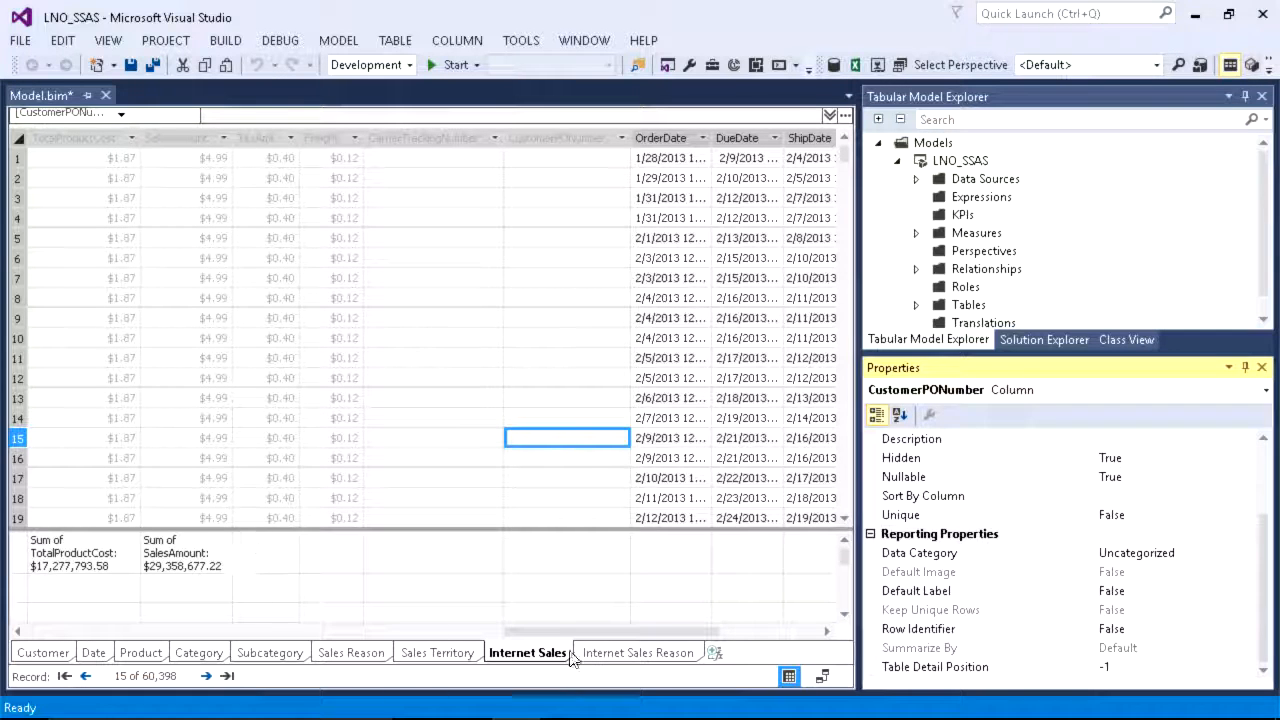
click(527, 653)
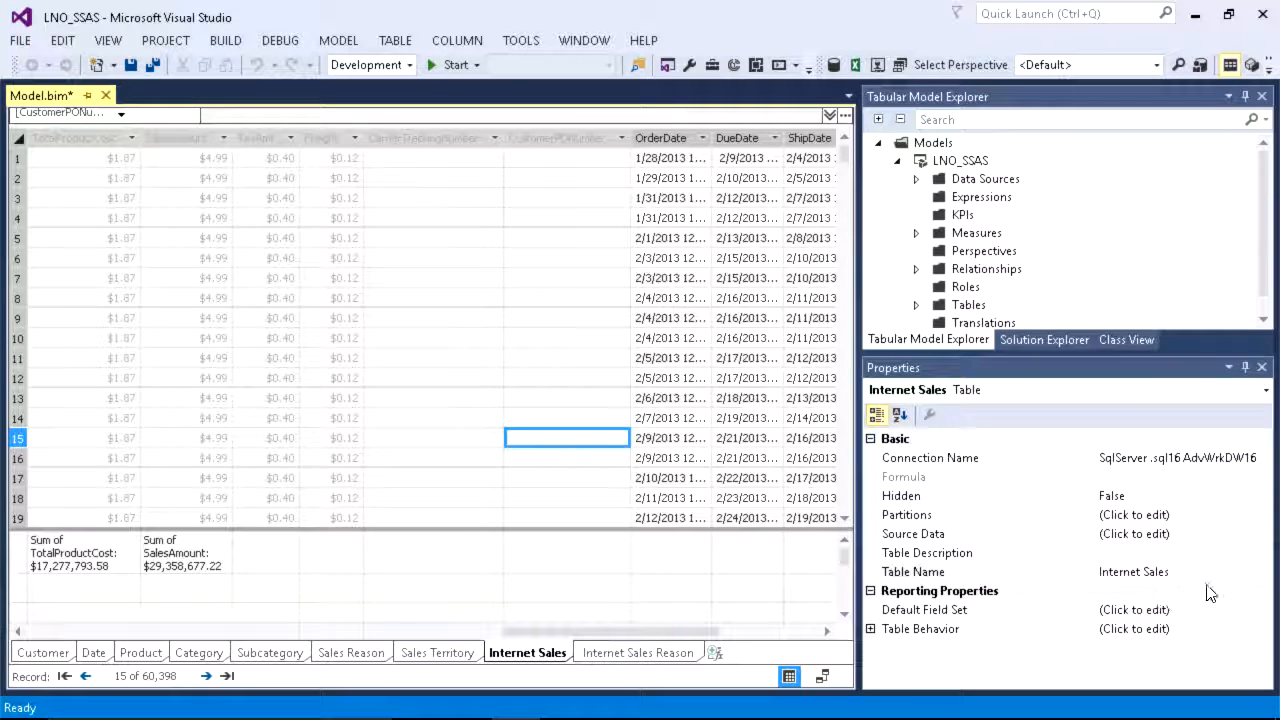
click(1214, 534)
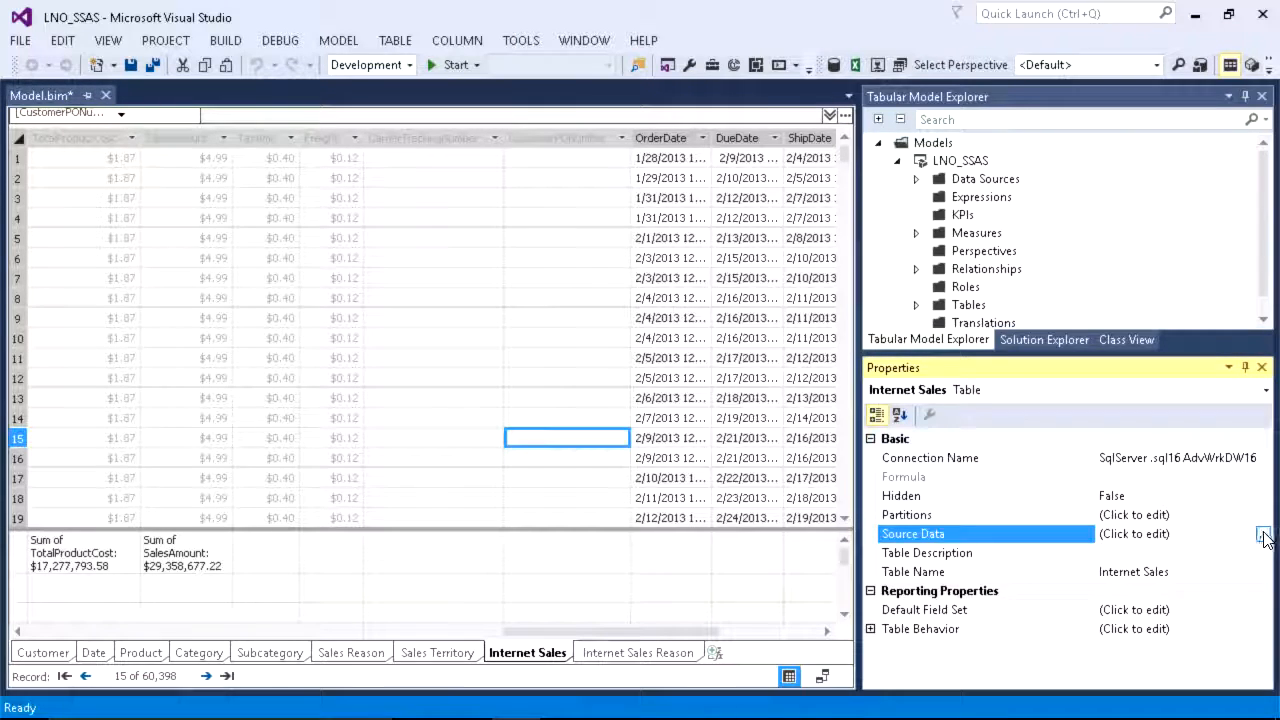
click(1263, 534)
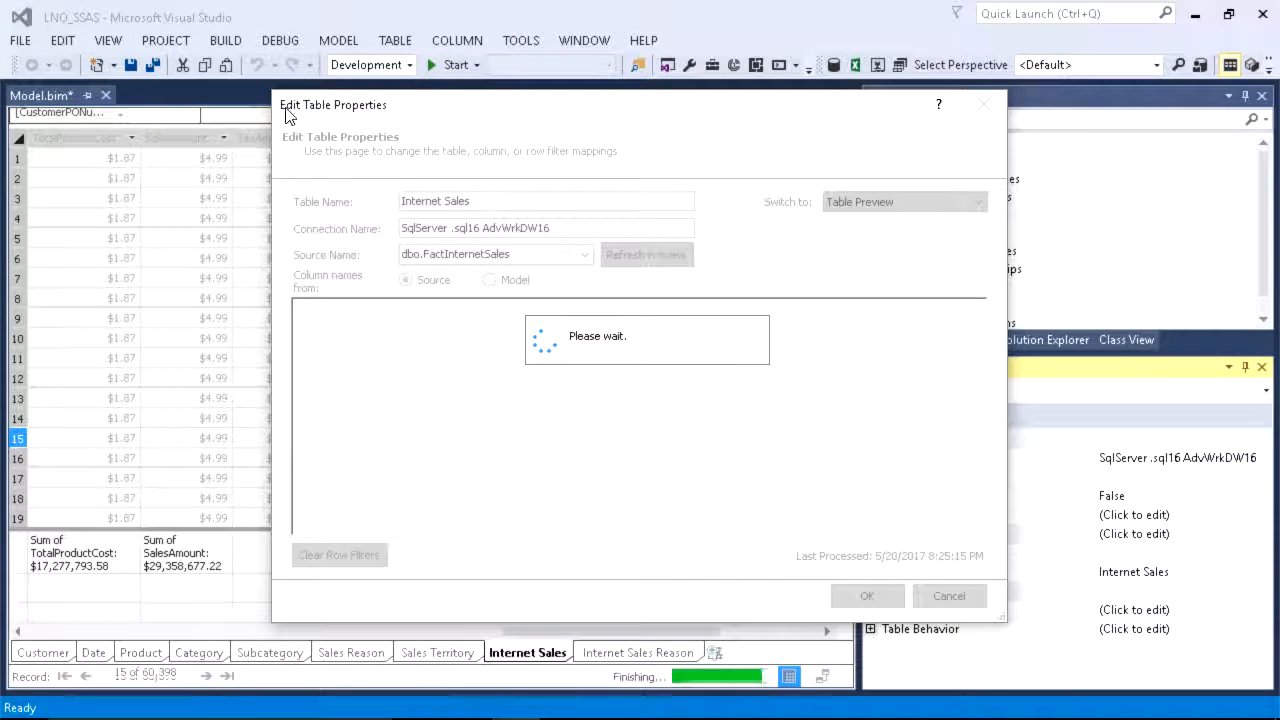
drag(284, 96, 70, 20)
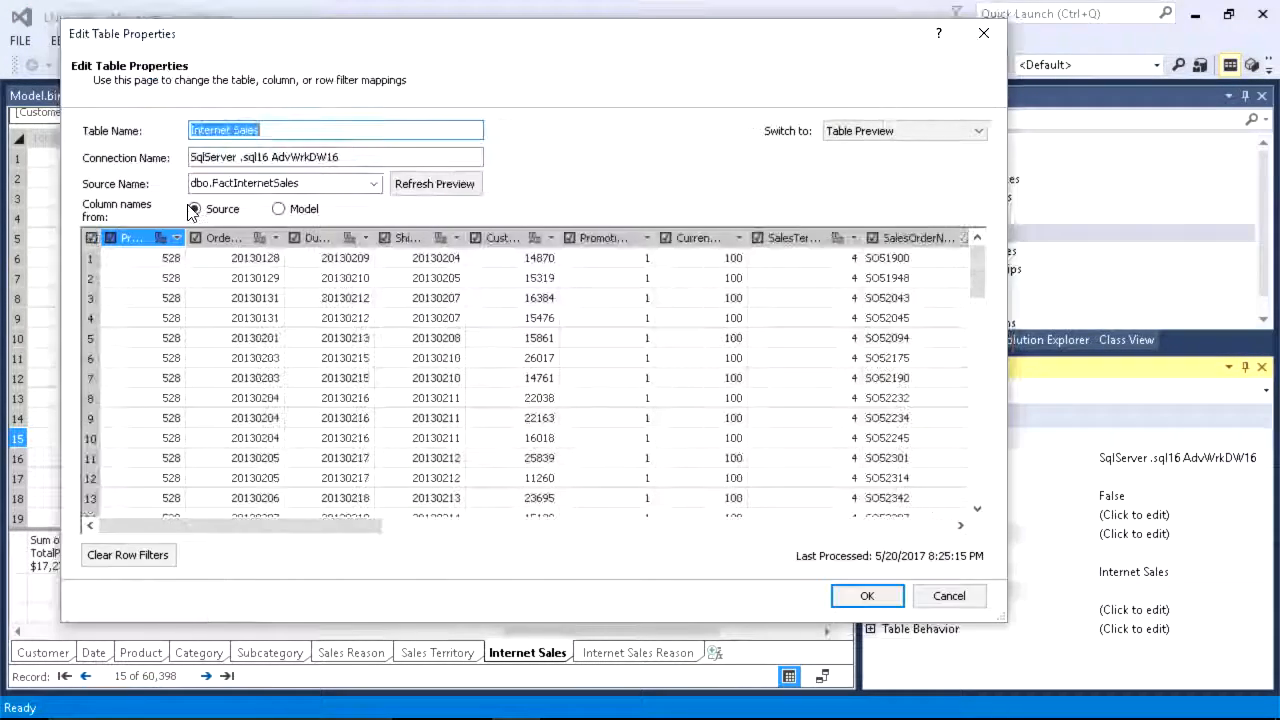
click(949, 596)
Step: Open the partitions of the Internet Sales table in an enlarged Partition Manager and rename the existing partition to Internet Sales New
click(338, 40)
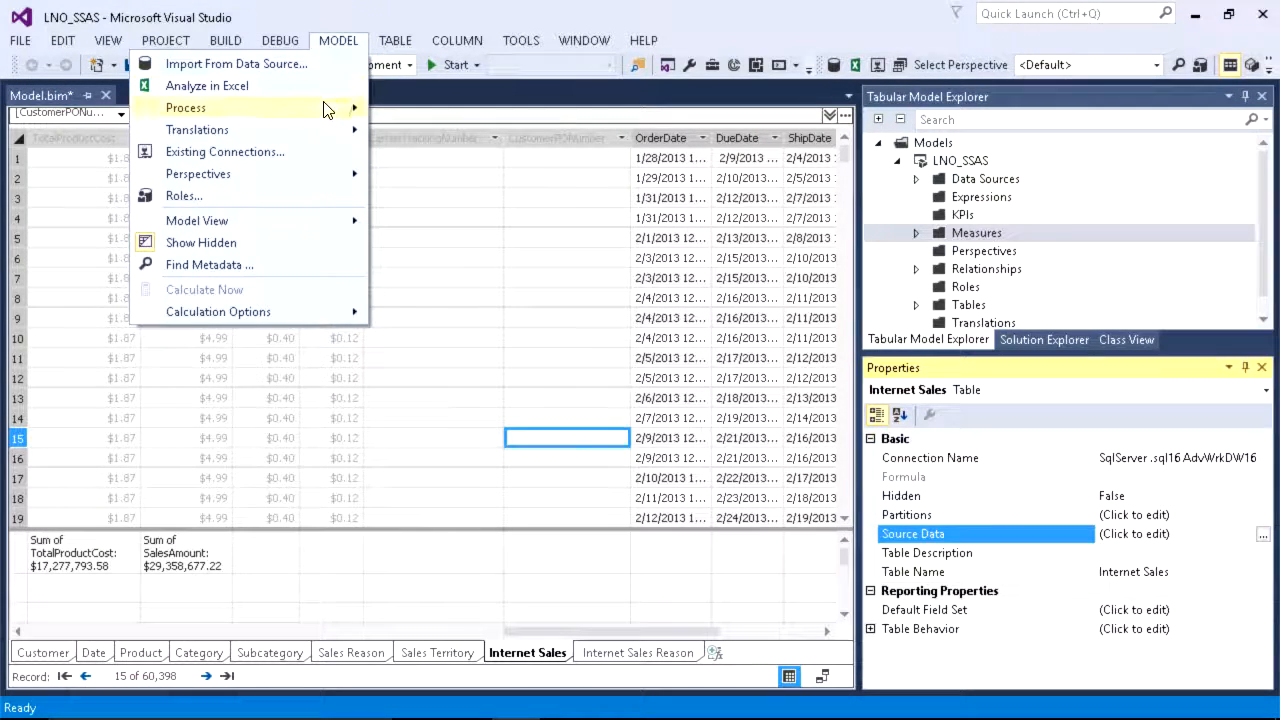
mouse_move(394, 49)
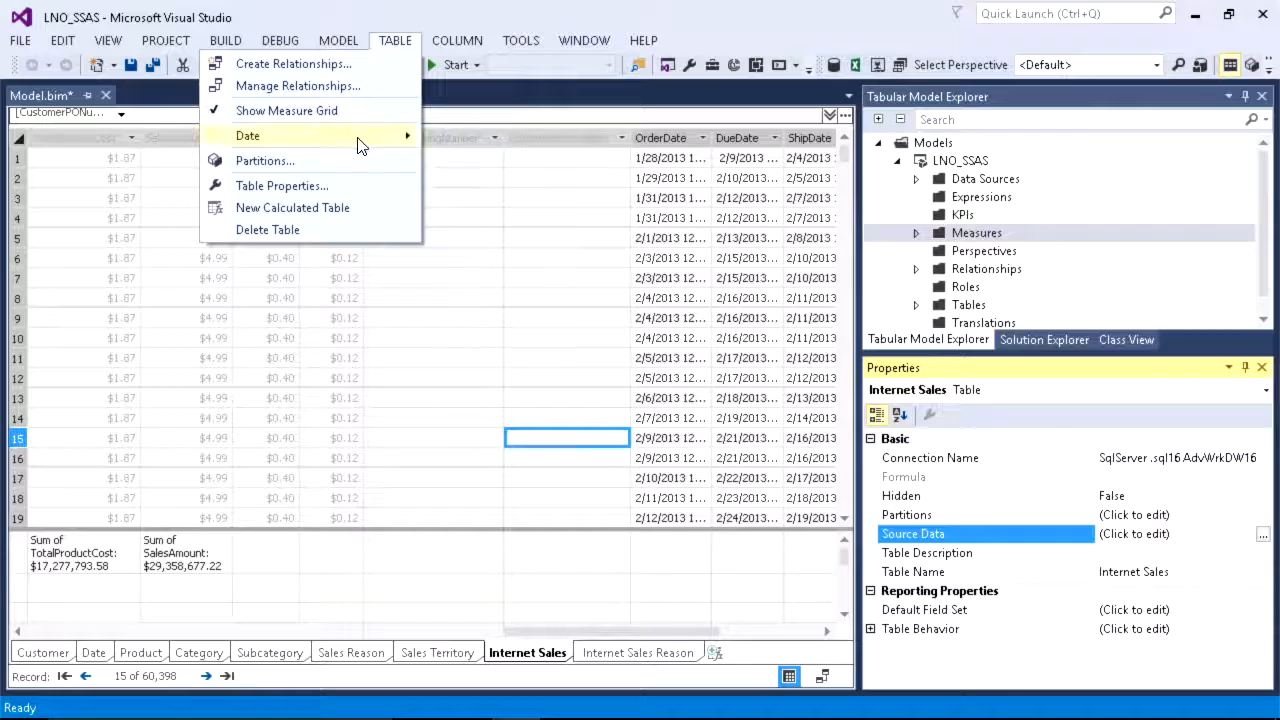
click(340, 162)
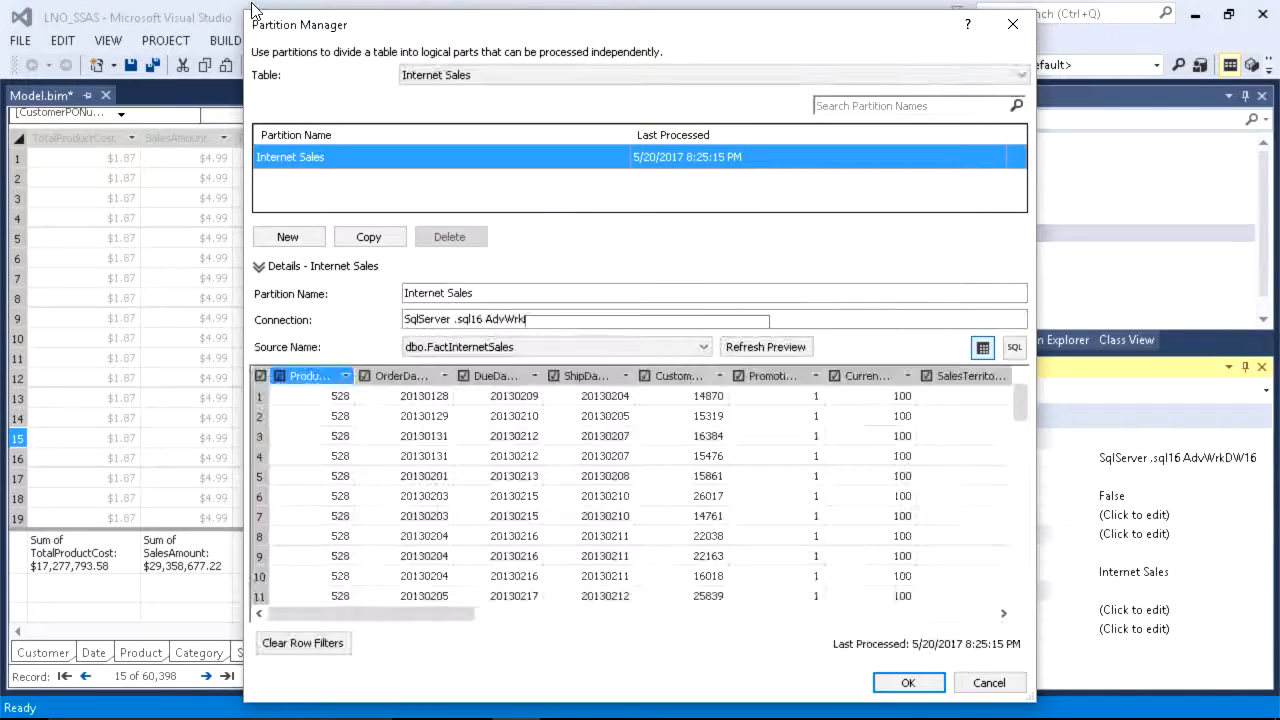
drag(245, 10, 68, 150)
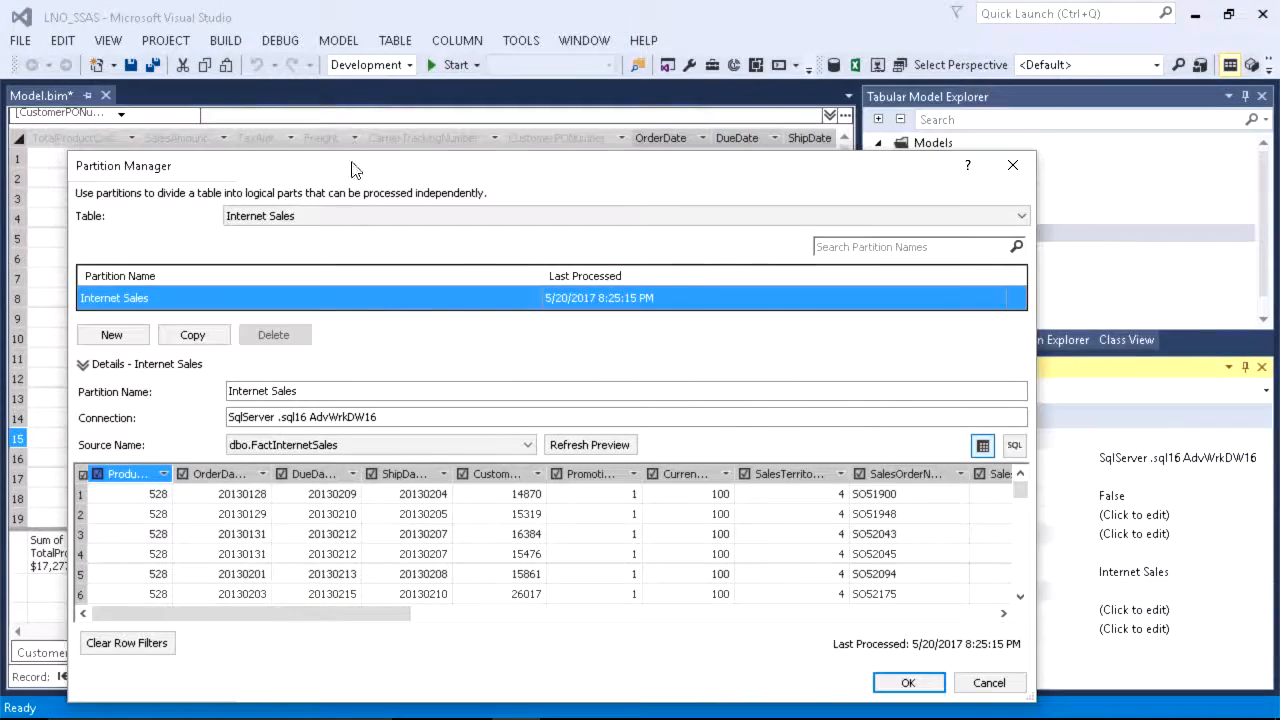
drag(361, 176, 336, 72)
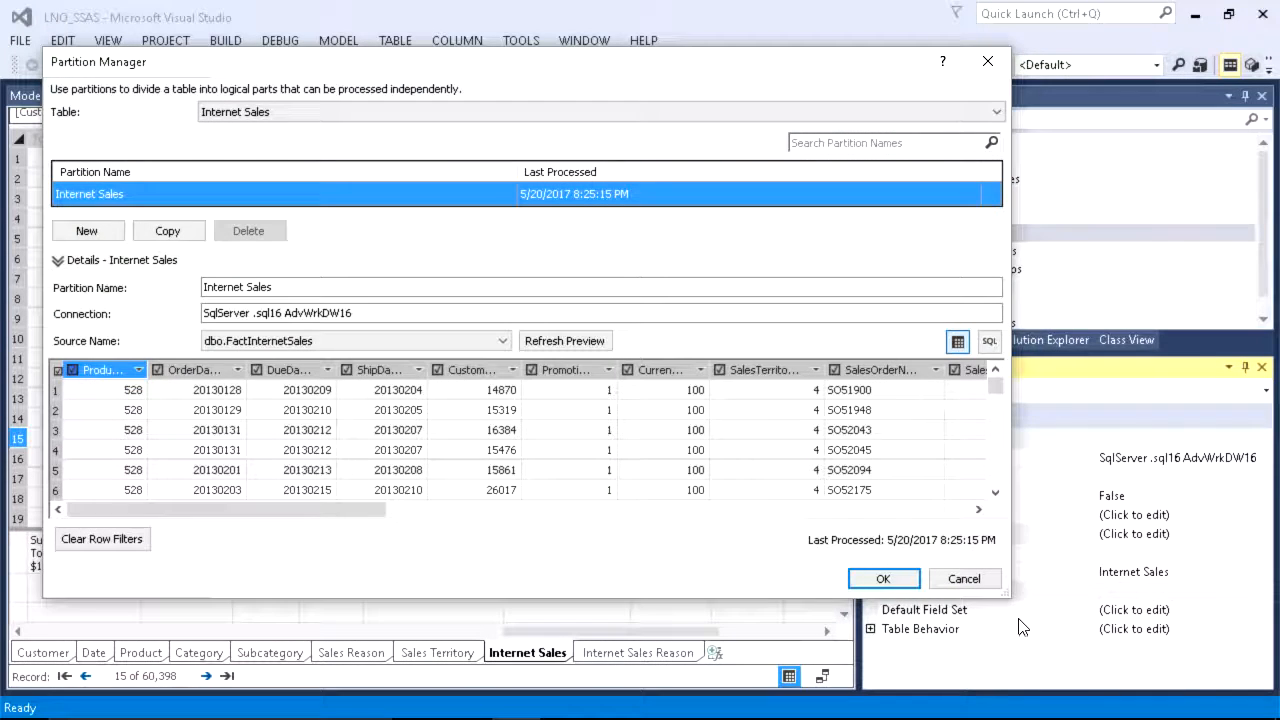
drag(1010, 601, 1247, 607)
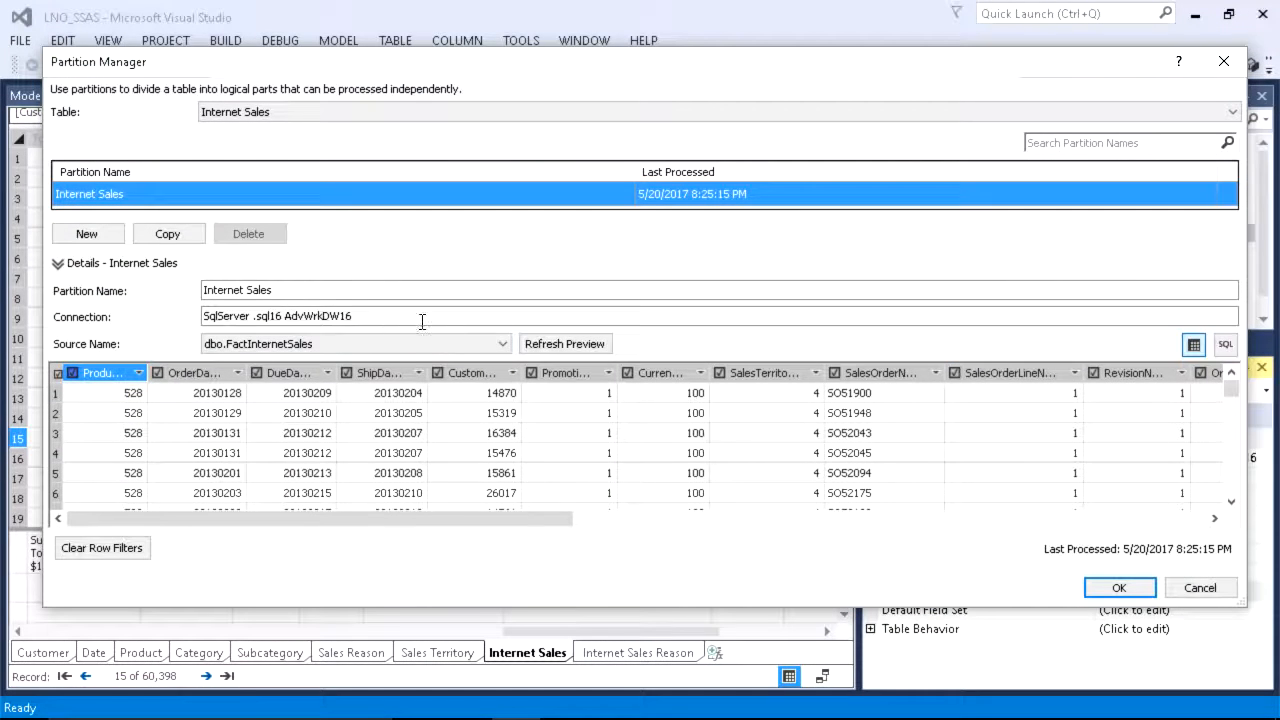
click(334, 290)
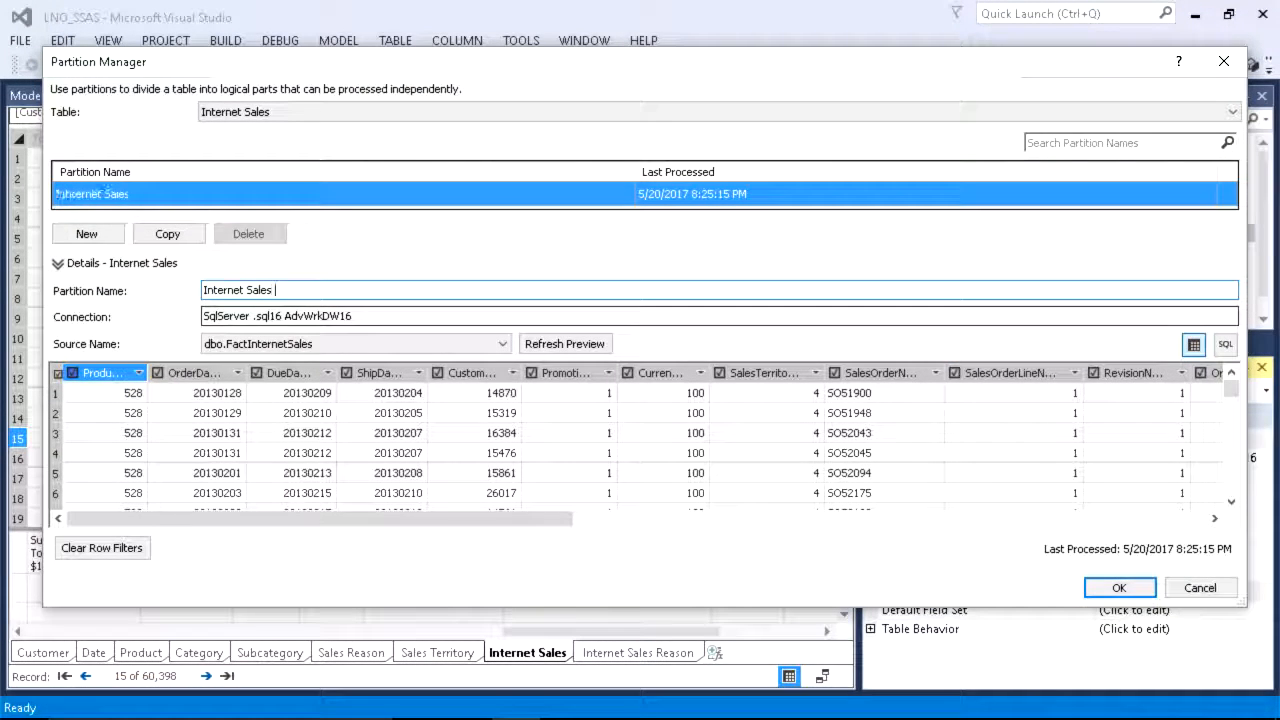
text(New)
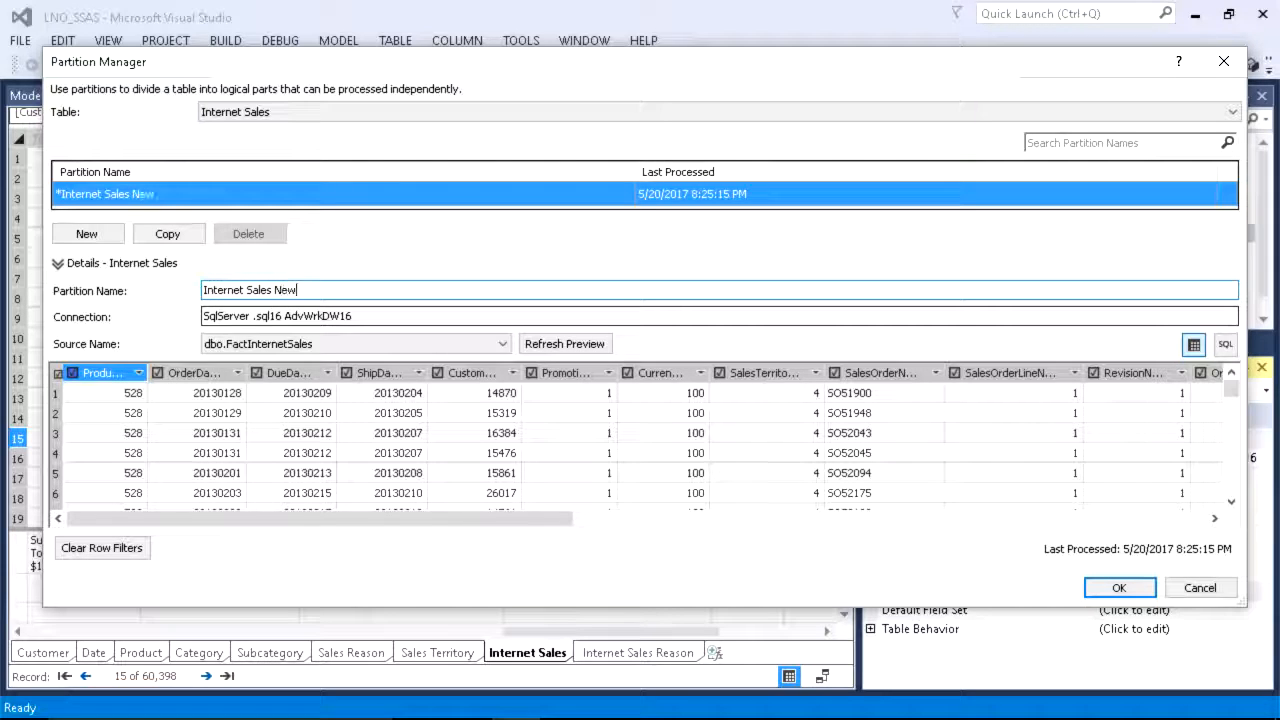
Step: Copy the Internet Sales New partition, name the copy Internet Sales Old, and save the partitions
click(168, 234)
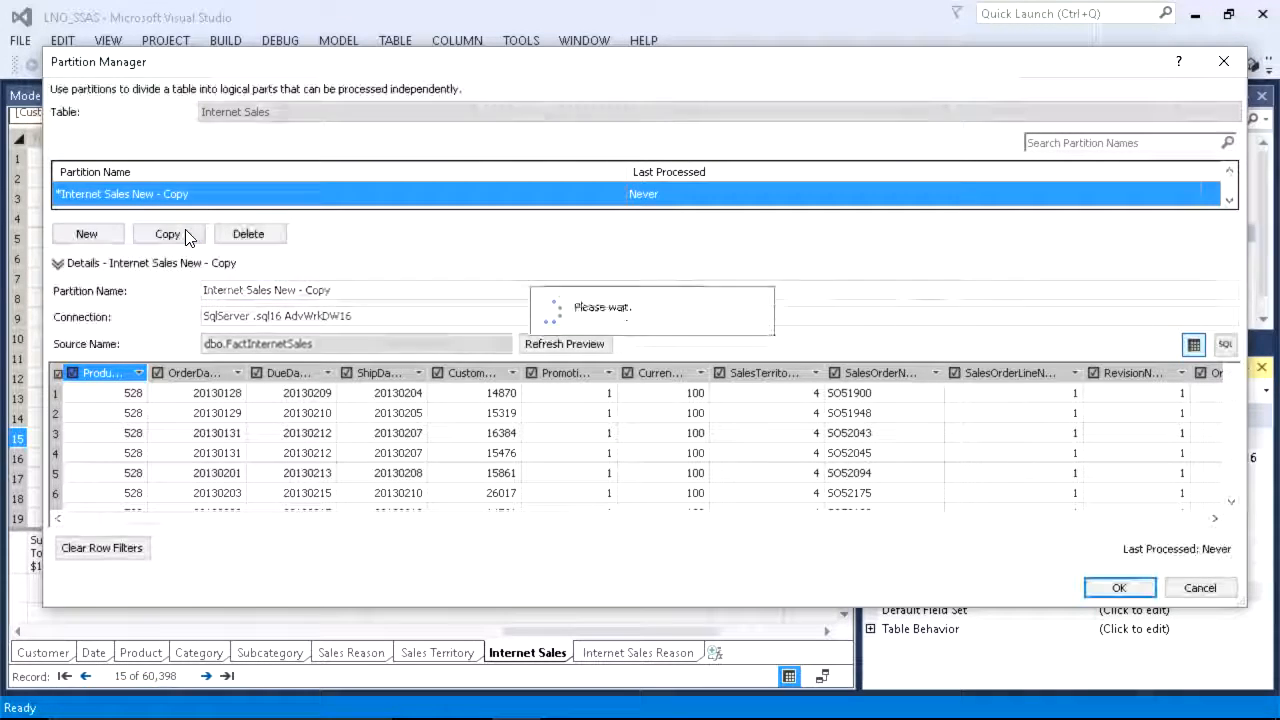
click(363, 290)
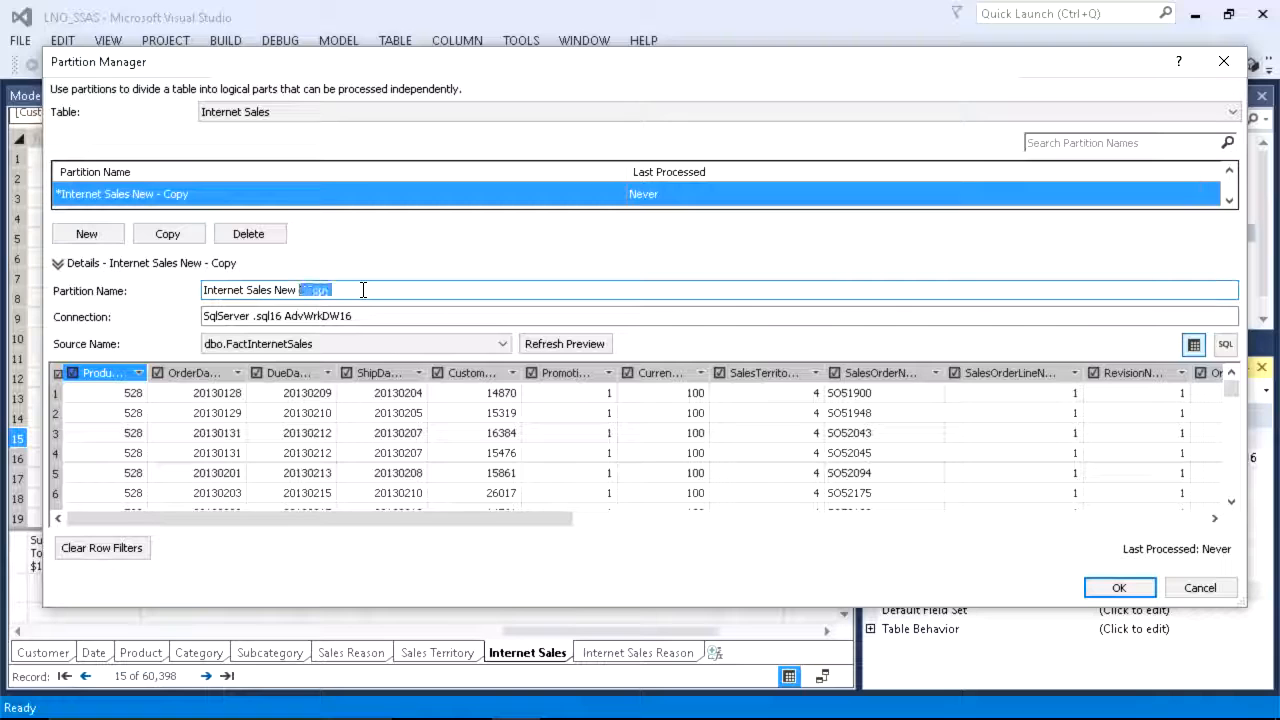
text(Old)
key(Return)
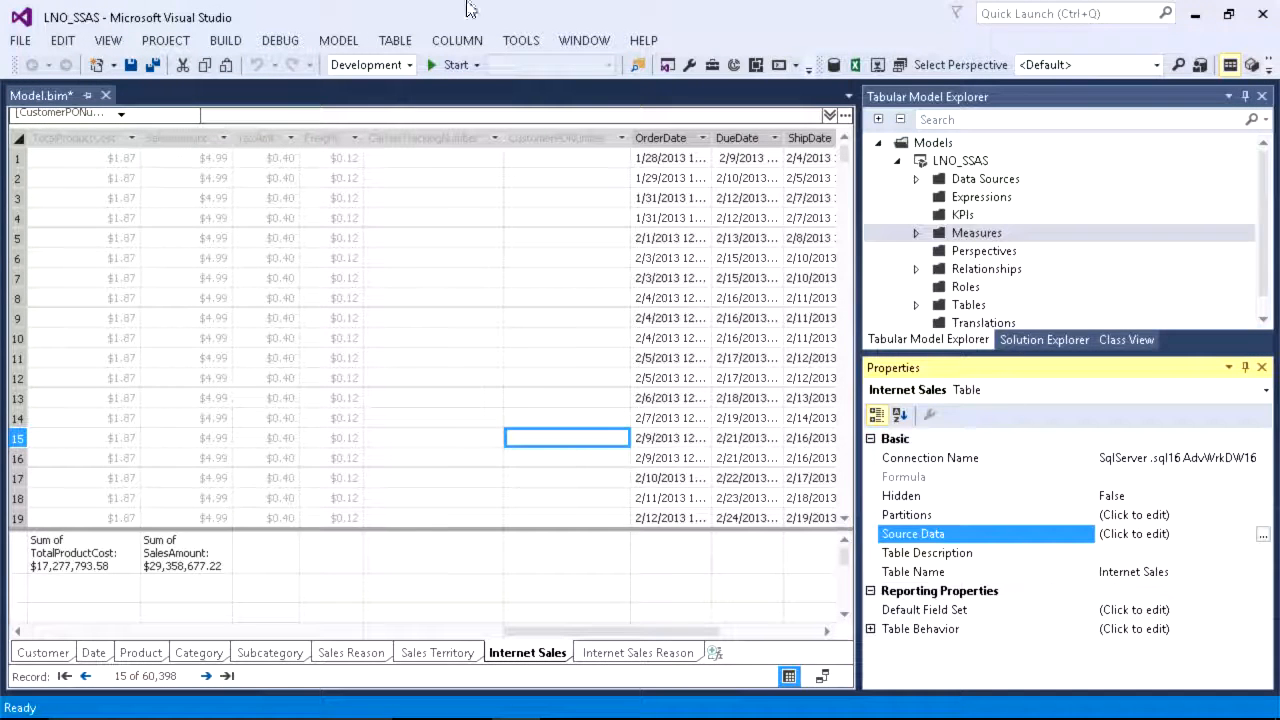
Step: Add the clause where OrderDate < '2014-12-31' to the SQL statement of the Internet Sales New partition, validate it, and save
click(386, 40)
click(372, 167)
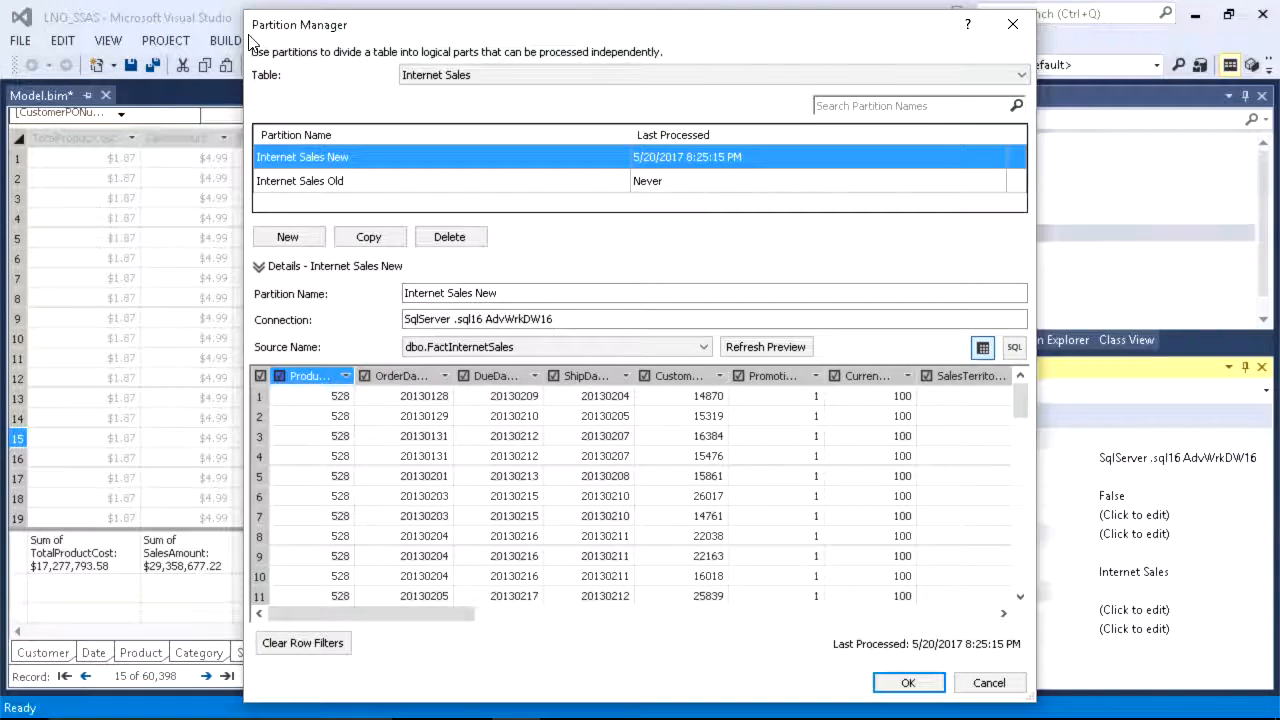
drag(242, 14, 76, 90)
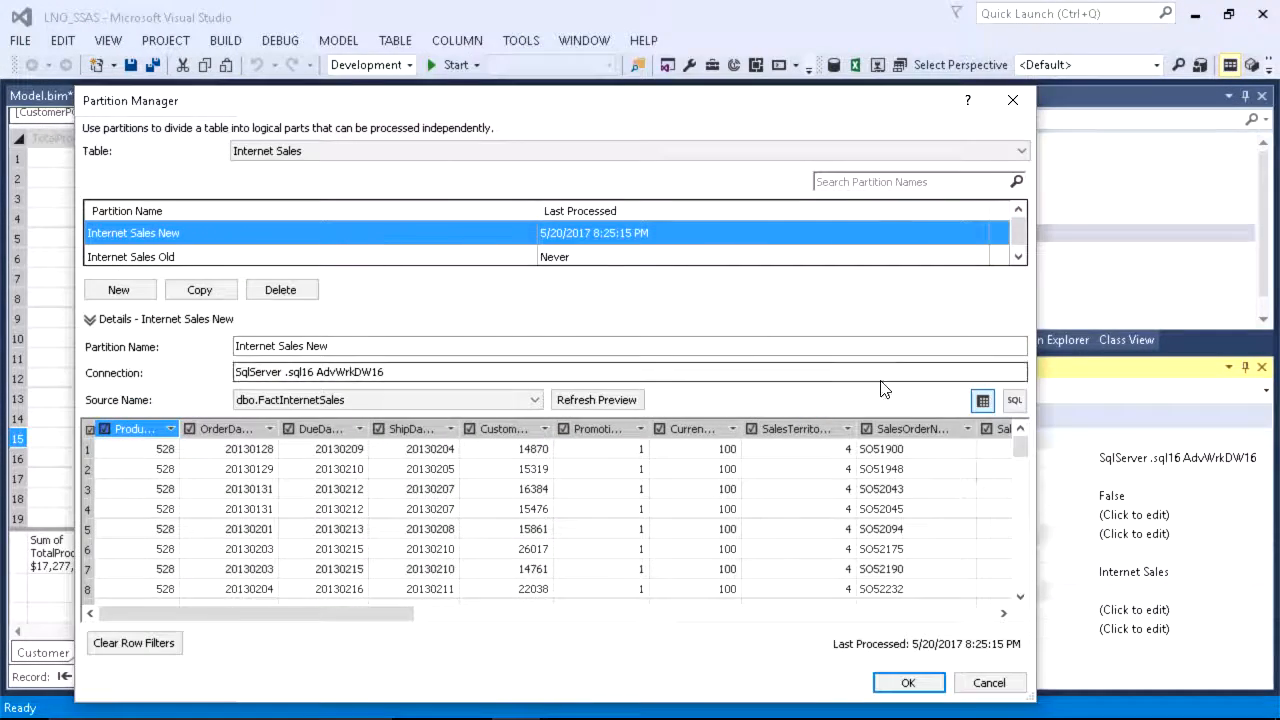
click(1014, 400)
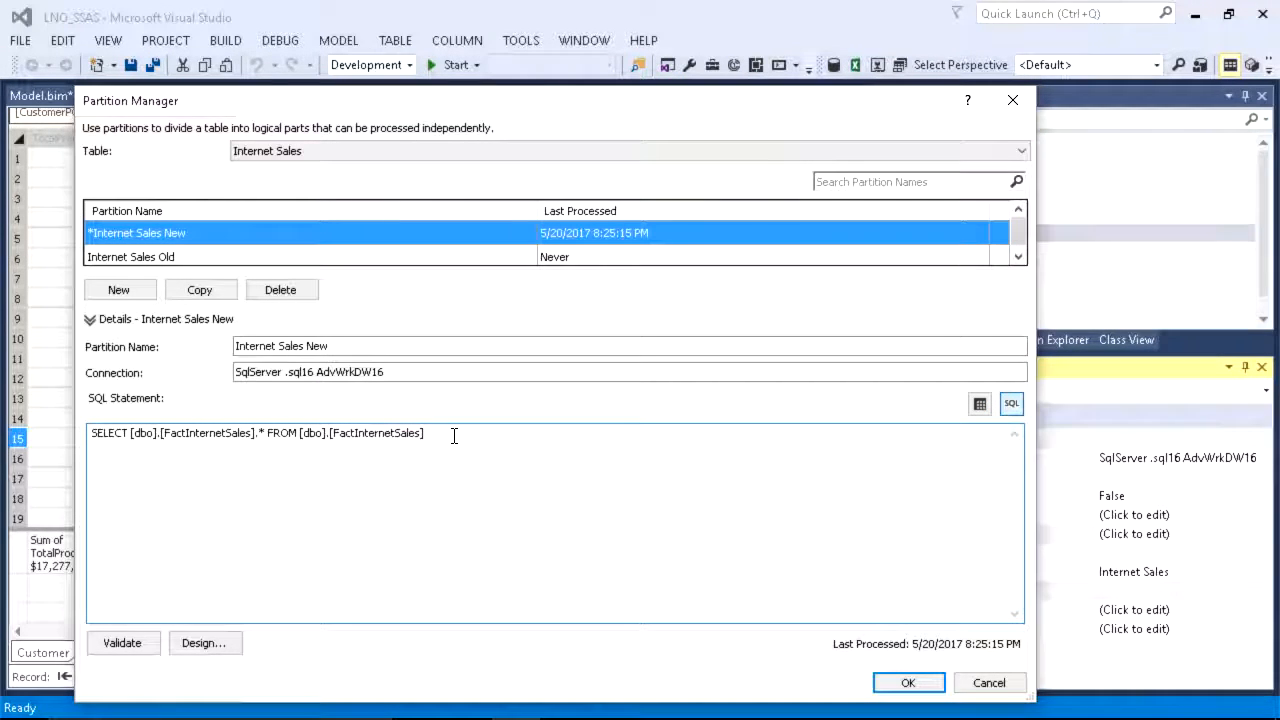
text(whe)
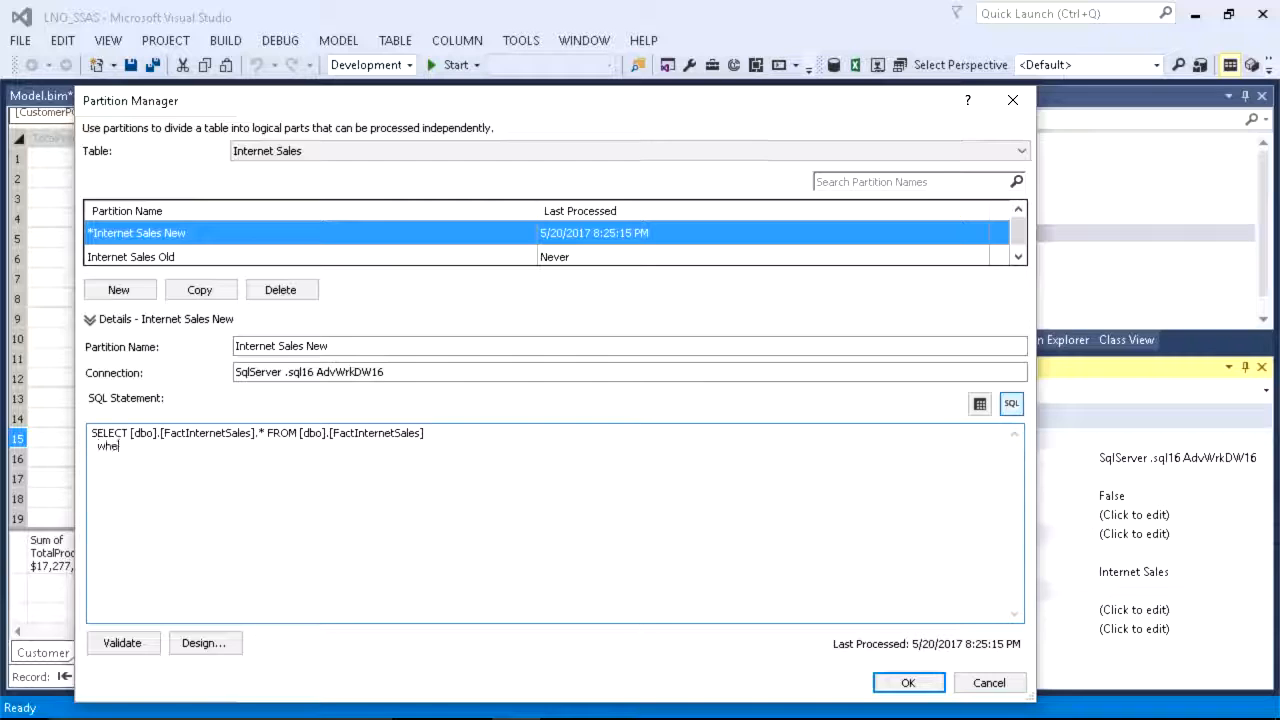
text(re OrderDa)
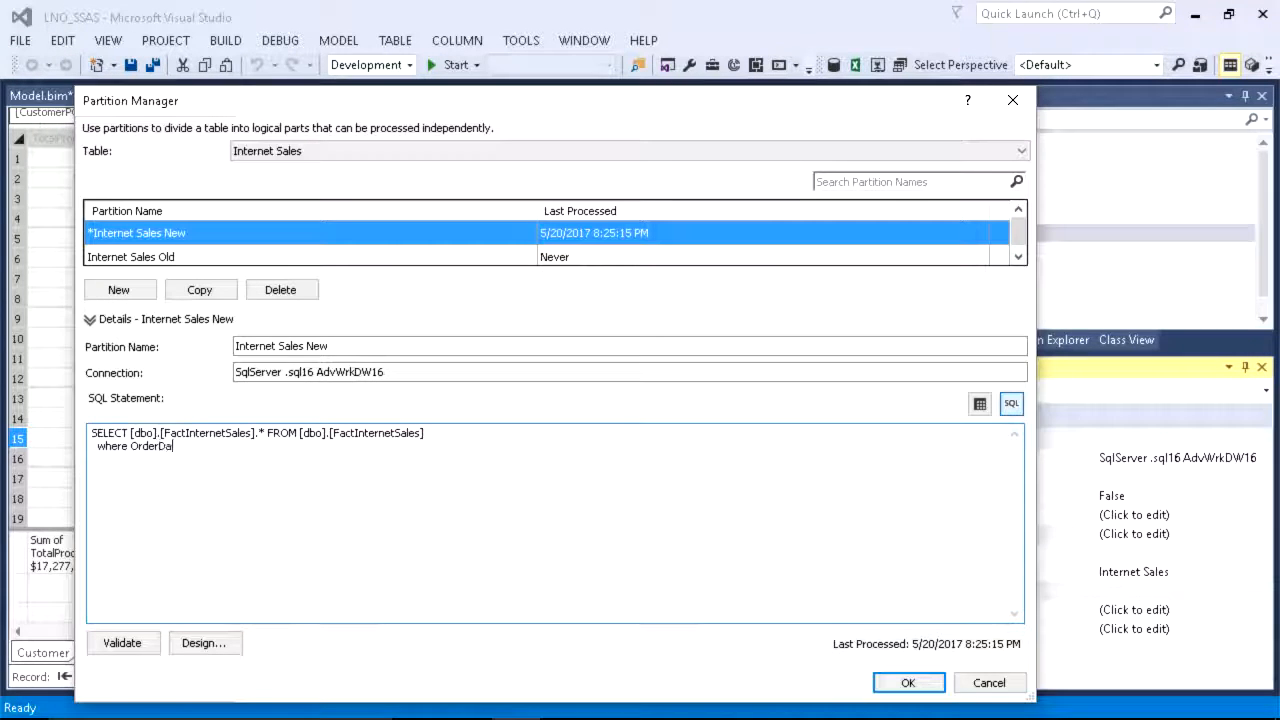
text(te < '2014-12-31')
click(123, 645)
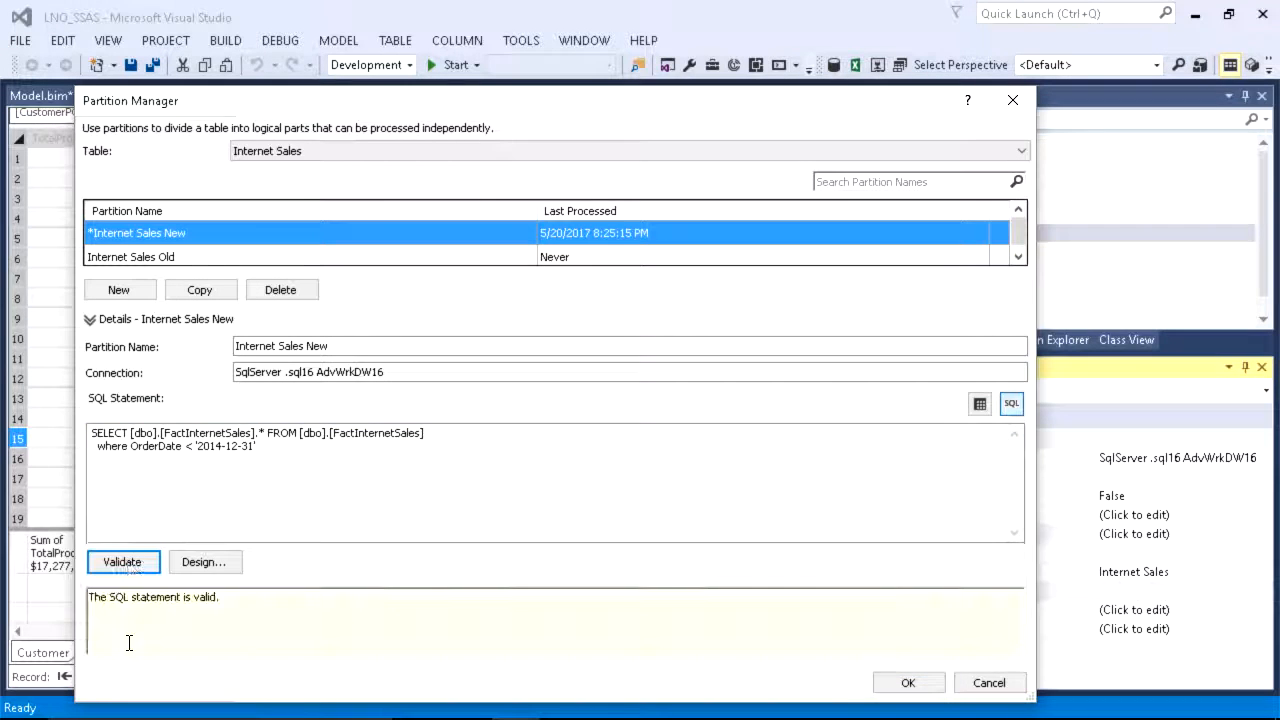
click(912, 684)
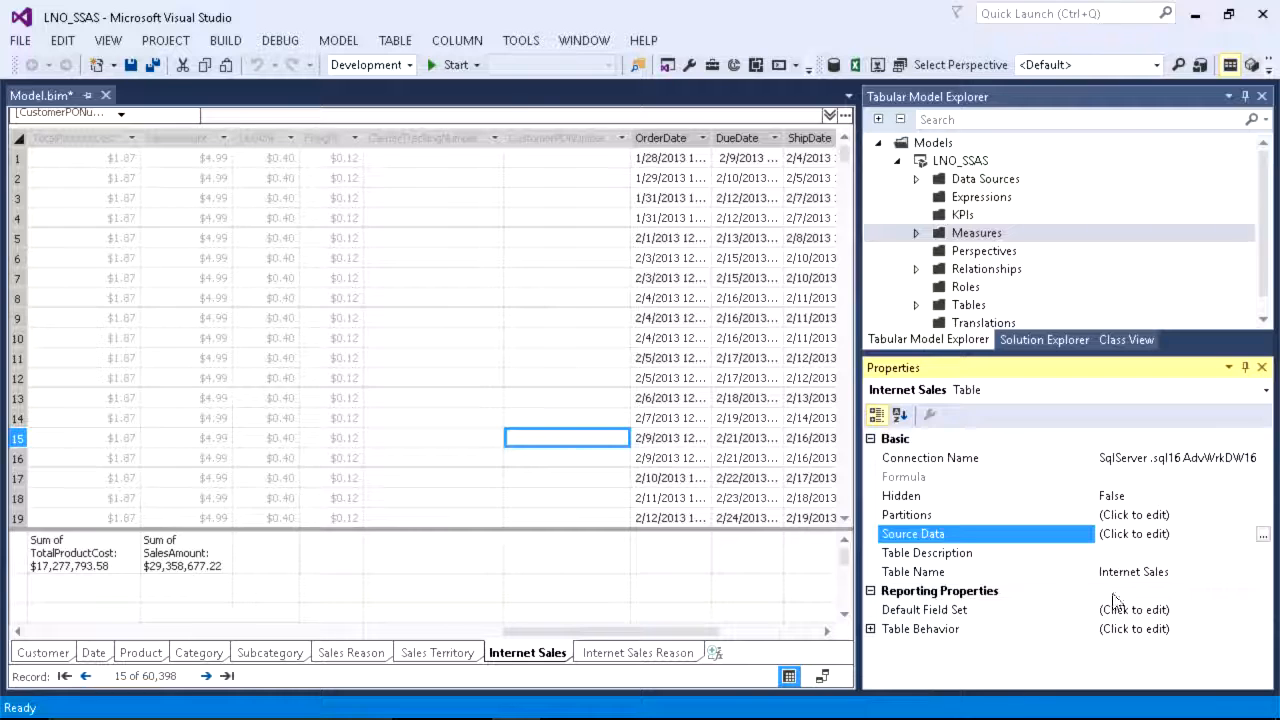
Step: Reopen the Internet Sales partitions and try => as the OrderDate comparison in Internet Sales New, validating the SQL statement
click(392, 40)
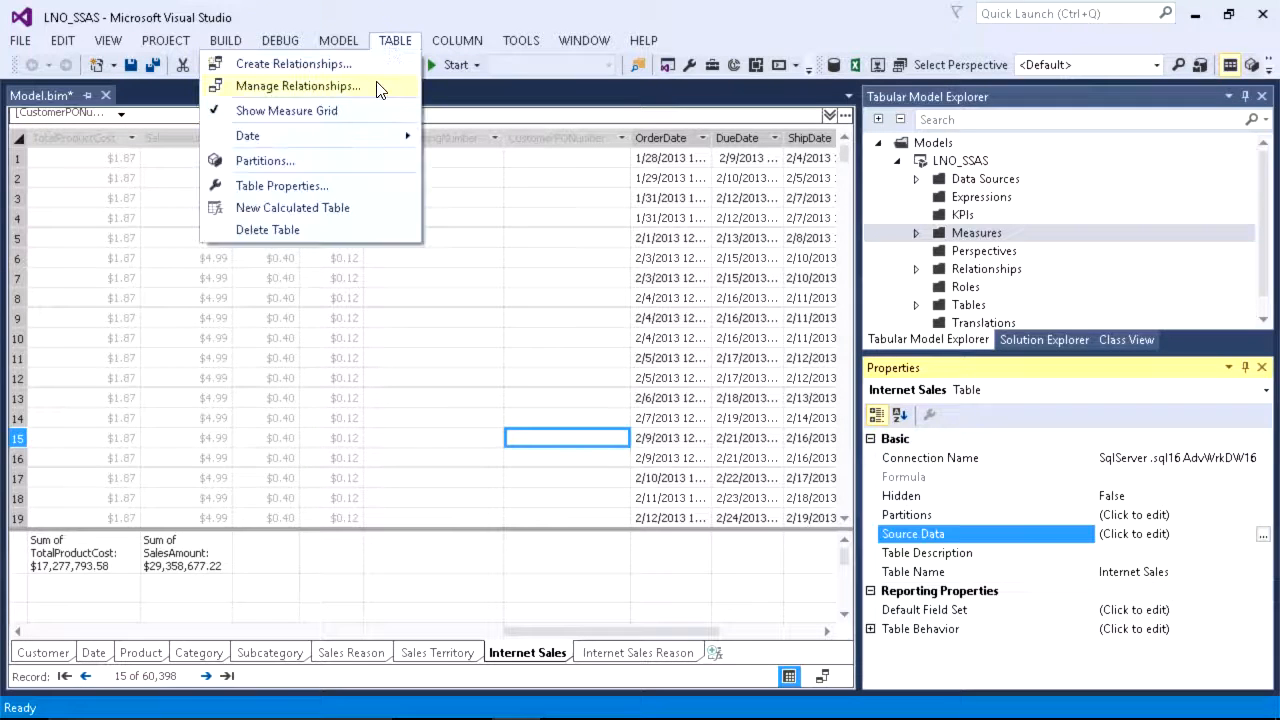
click(324, 165)
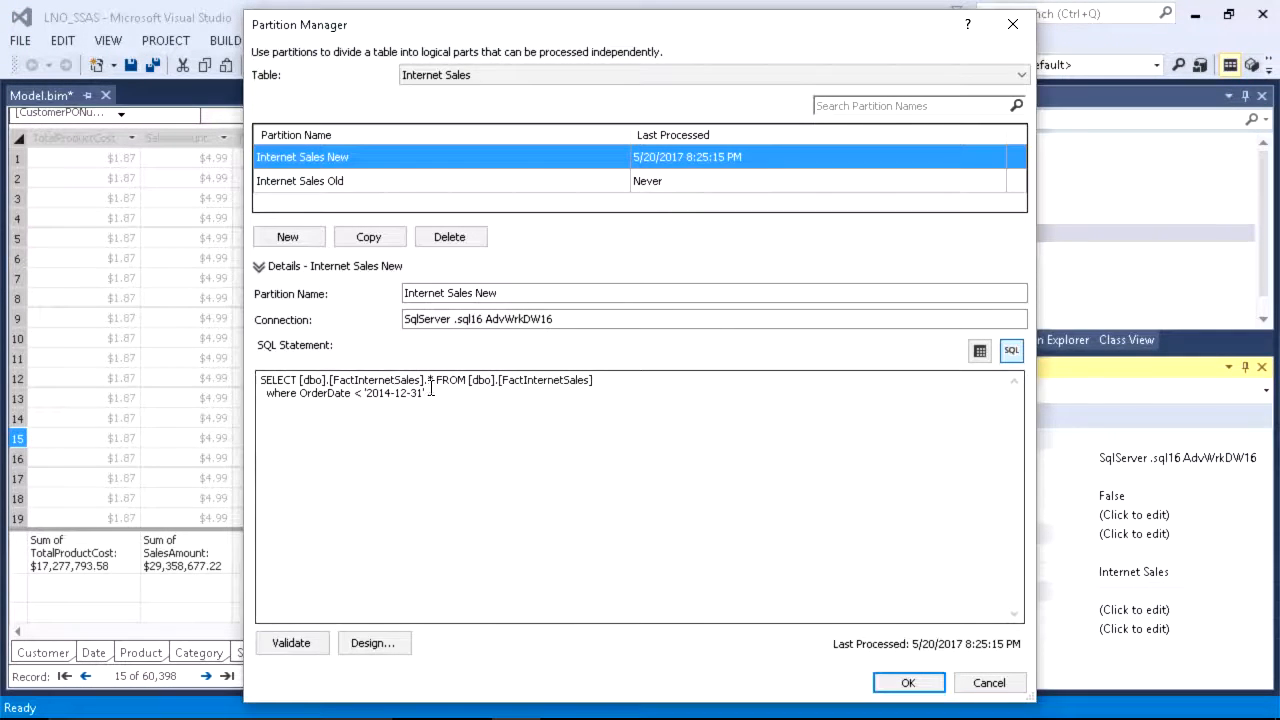
key(shift+Home)
key(ctrl+c)
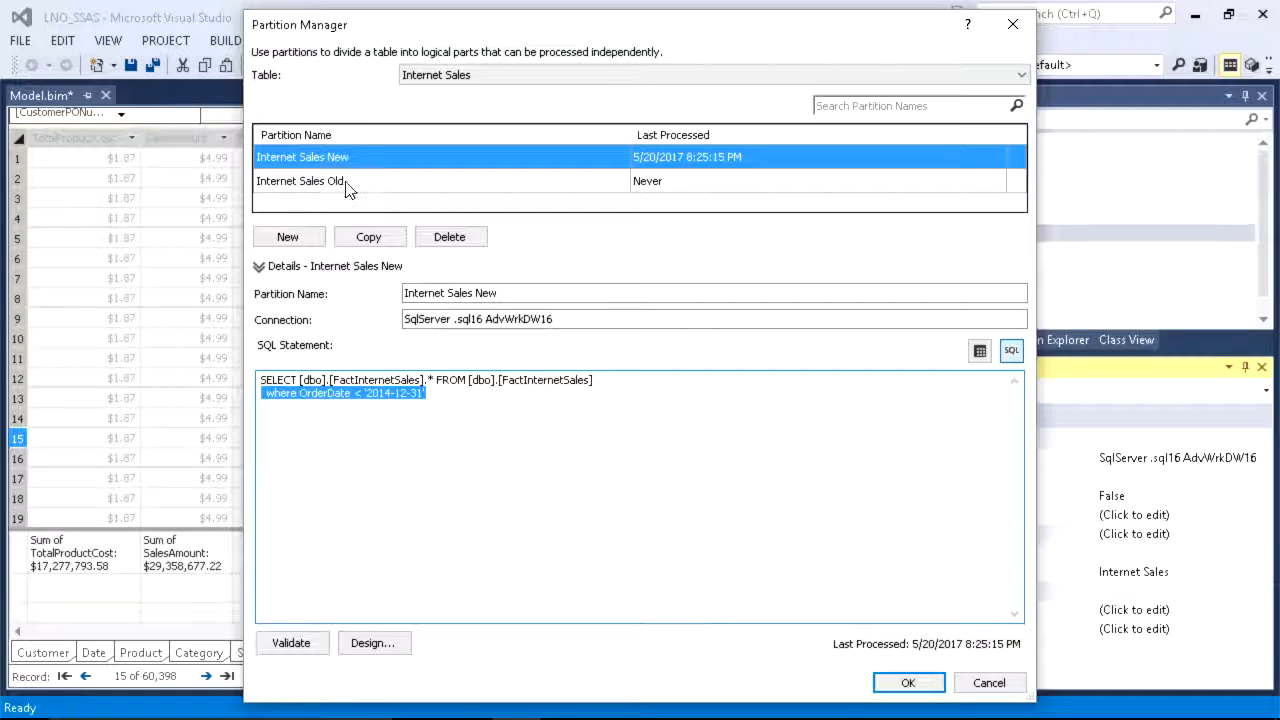
click(438, 390)
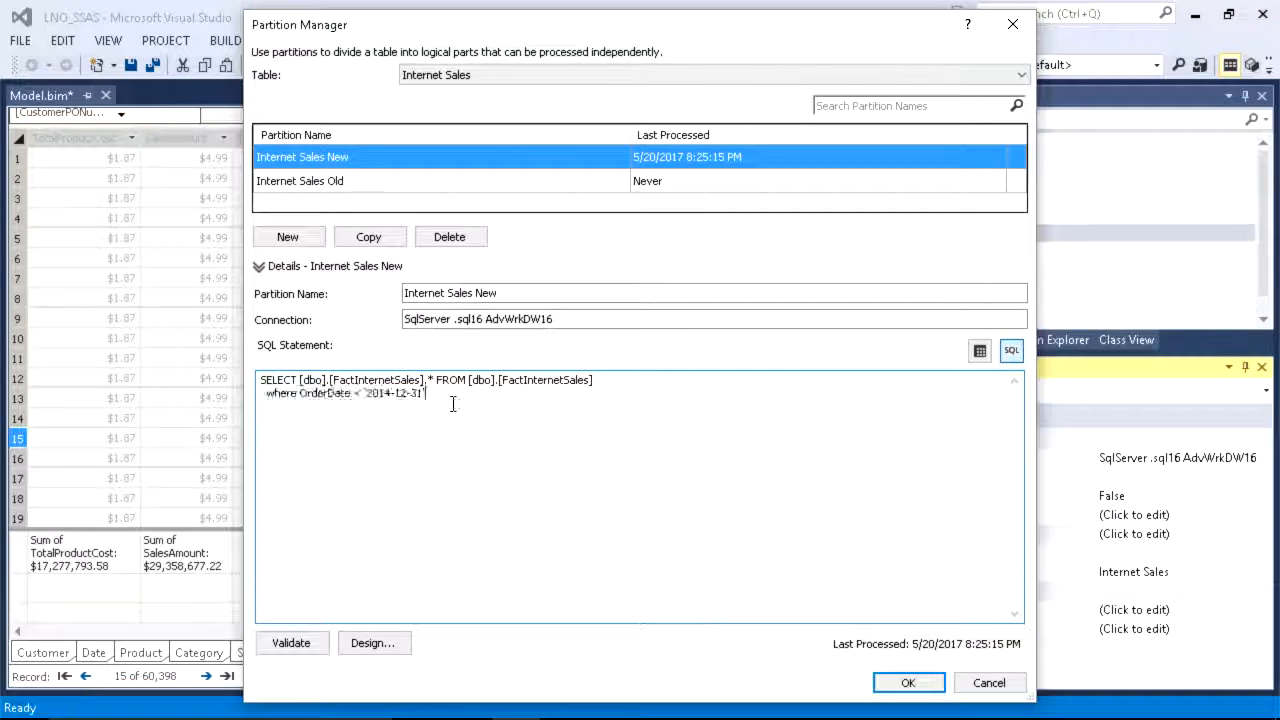
key(Left)
key(Left)
key(Left)
key(Left)
key(Left)
key(Left)
key(BackSpace)
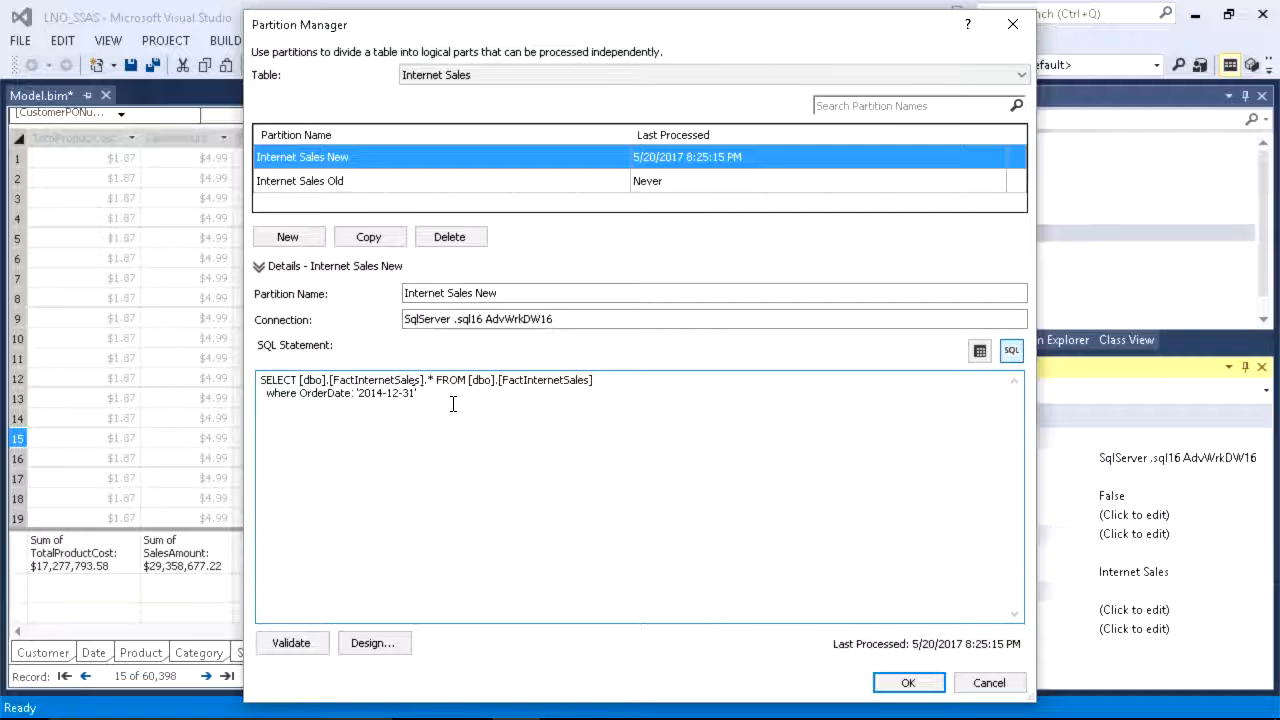
text(=>)
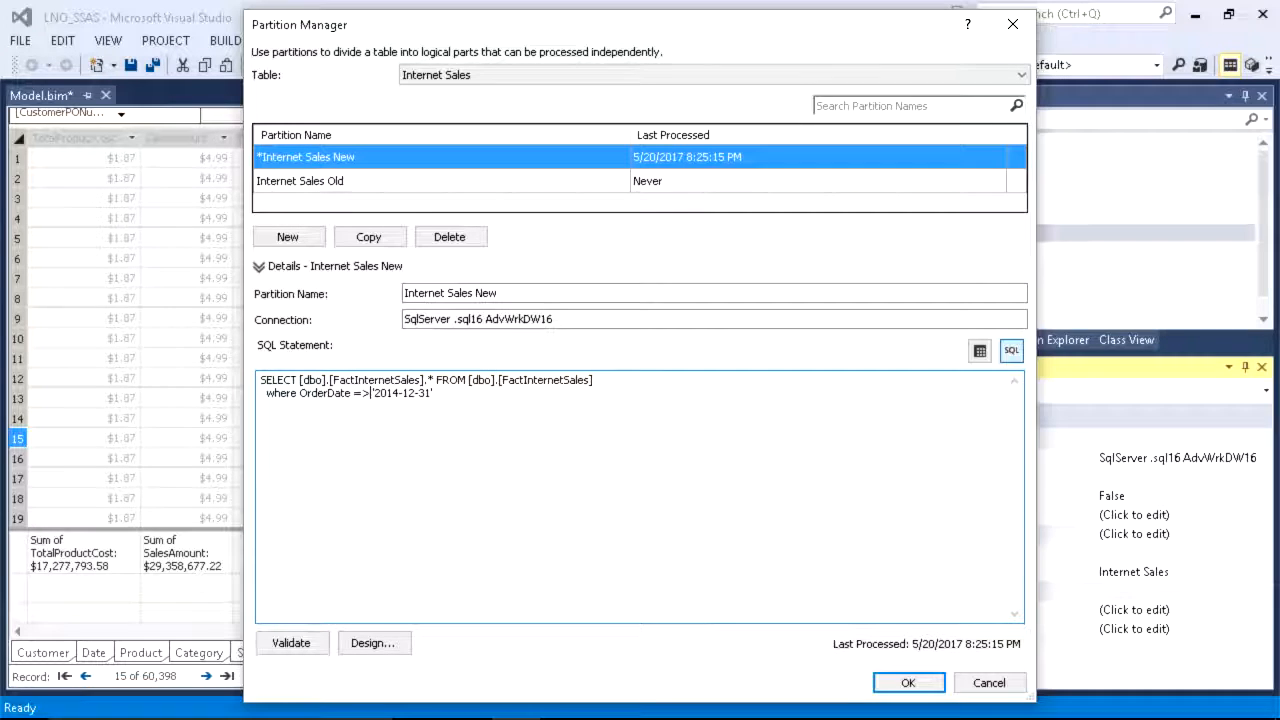
click(316, 640)
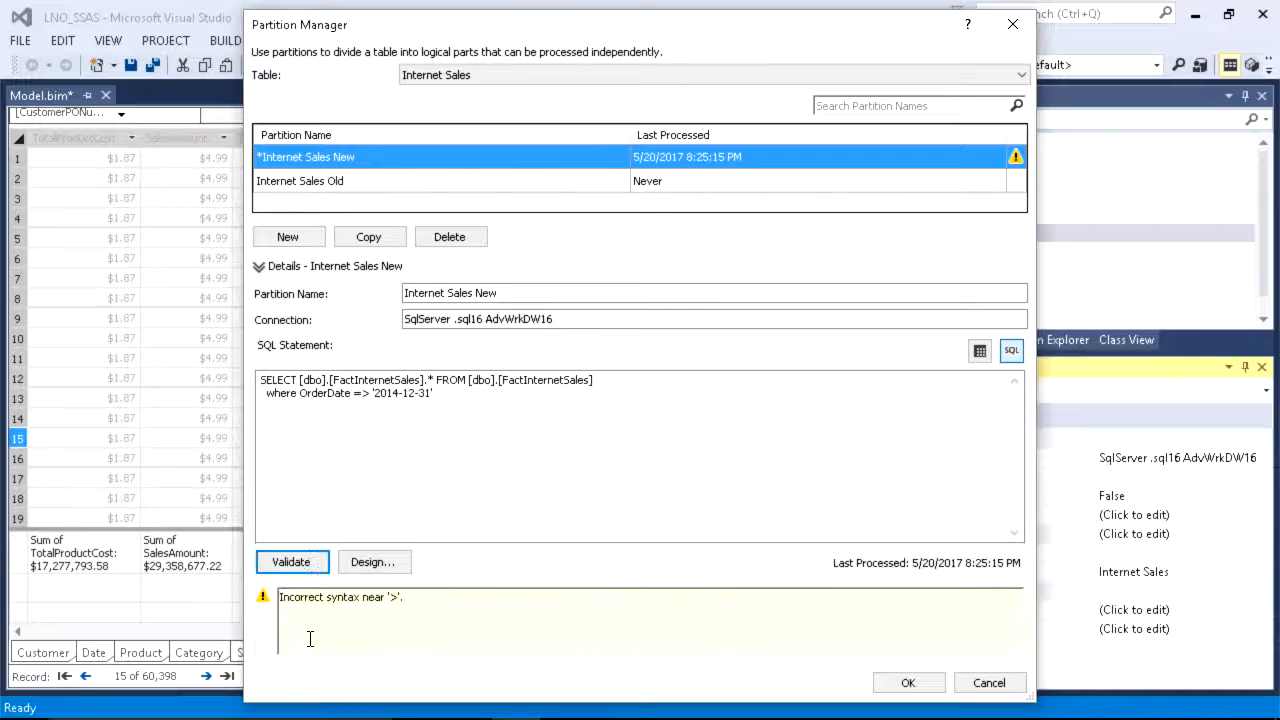
Step: Correct the OrderDate comparison operator of Internet Sales New to >= and validate the SQL statement again
drag(353, 395, 363, 395)
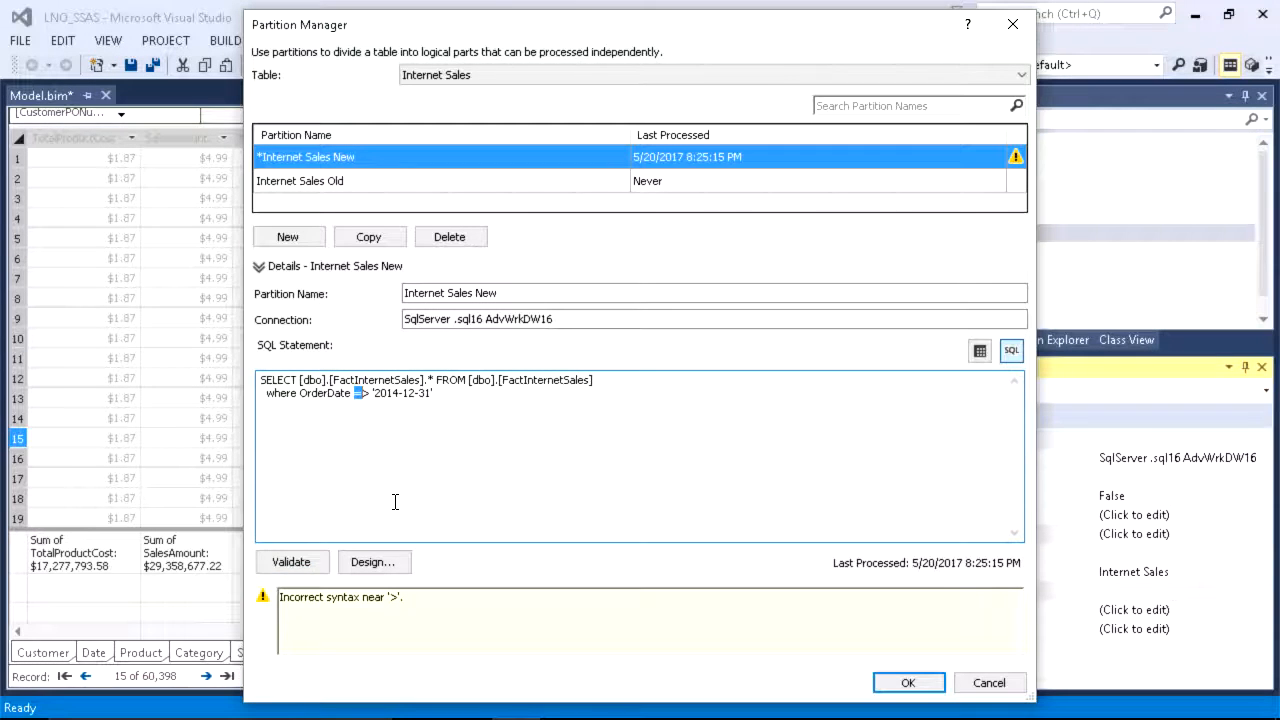
key(Delete)
key(Right)
text(=)
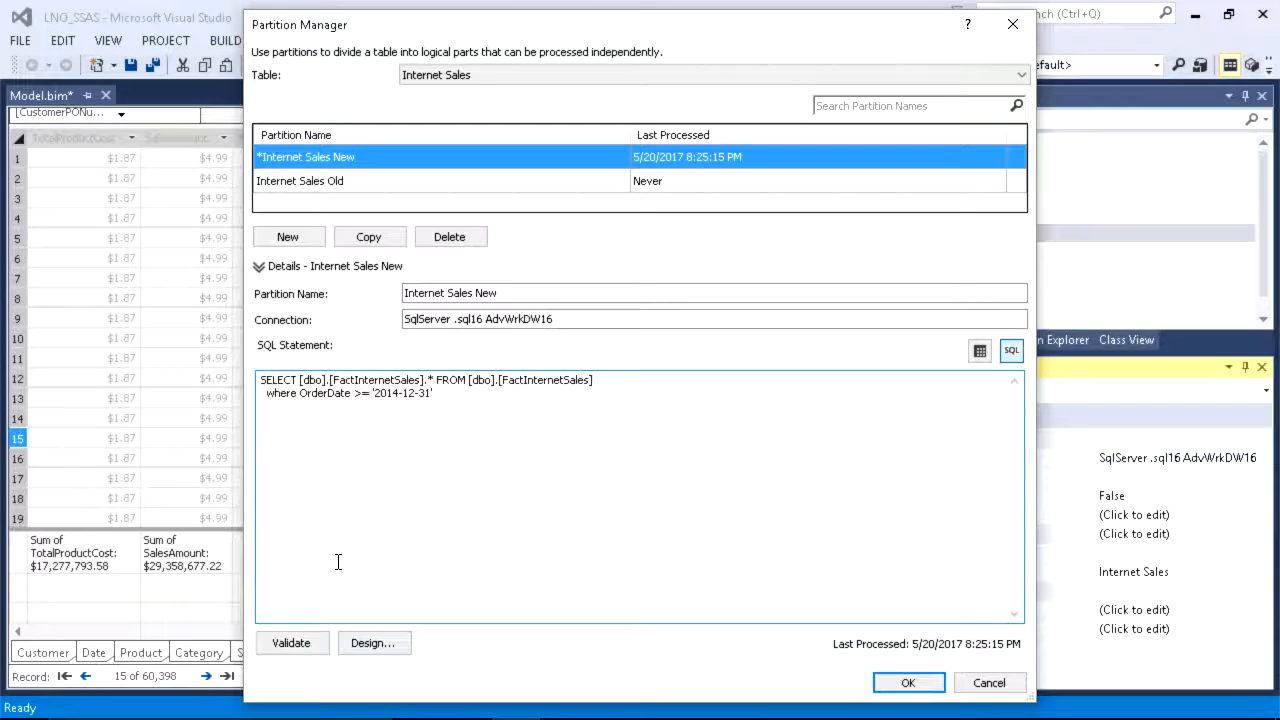
click(320, 644)
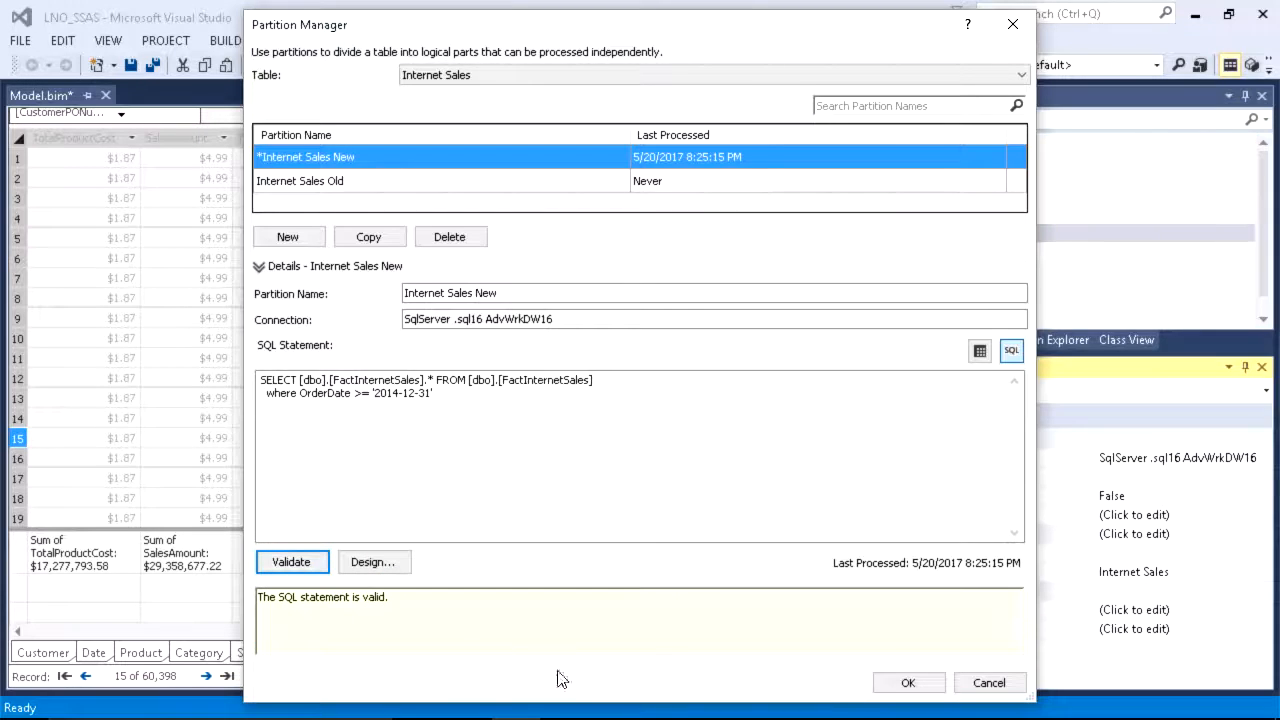
Step: Add the clause where OrderDate < '2014-12-31' to the SQL statement of the Internet Sales Old partition and validate it
click(341, 184)
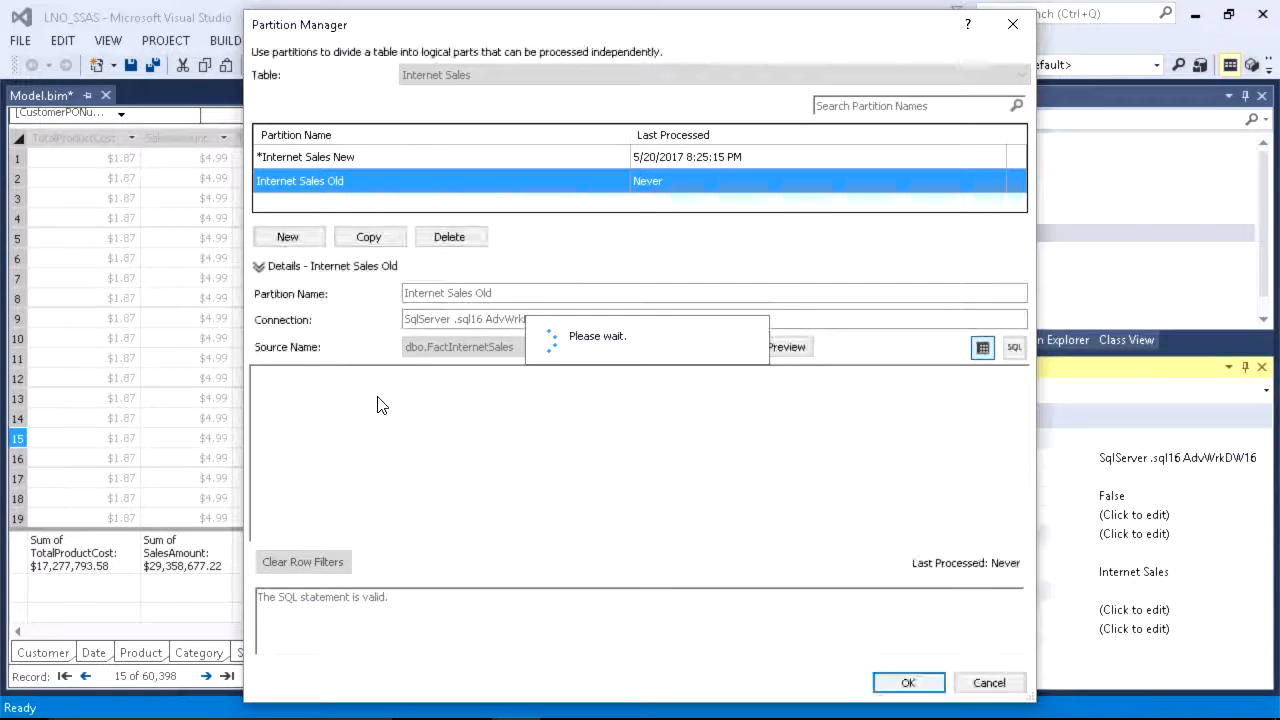
click(1014, 347)
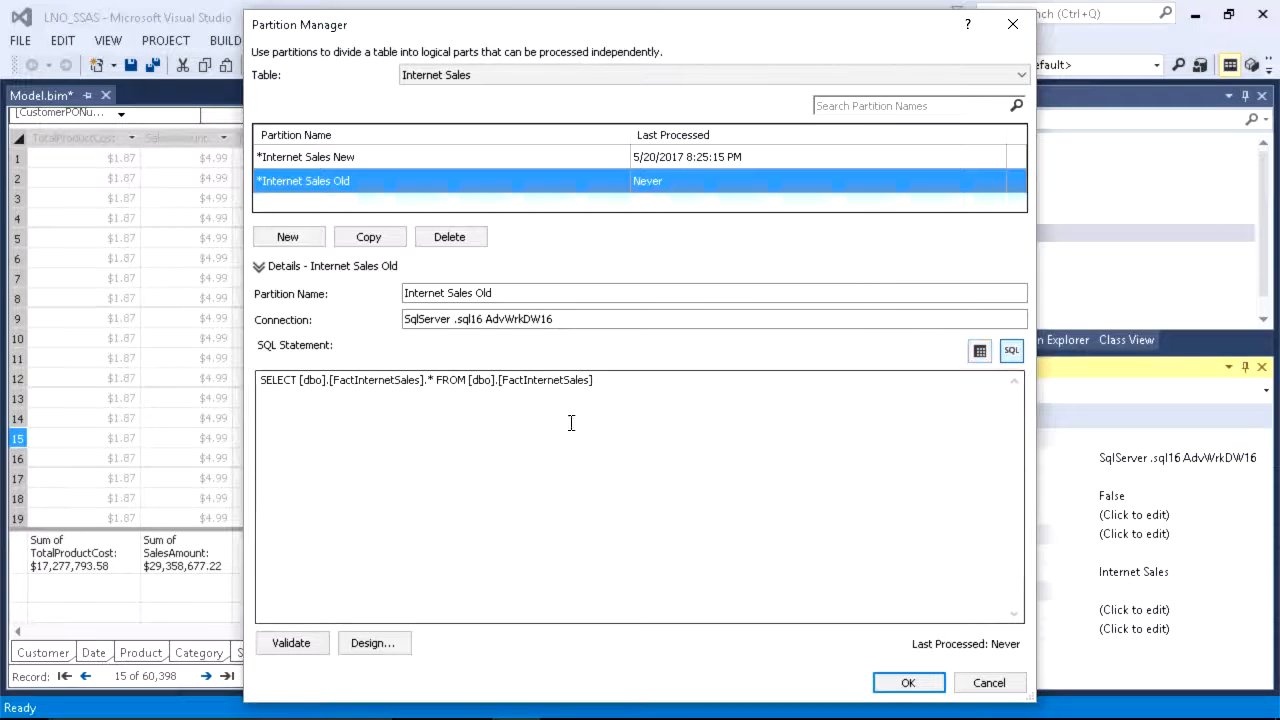
key(ctrl+v)
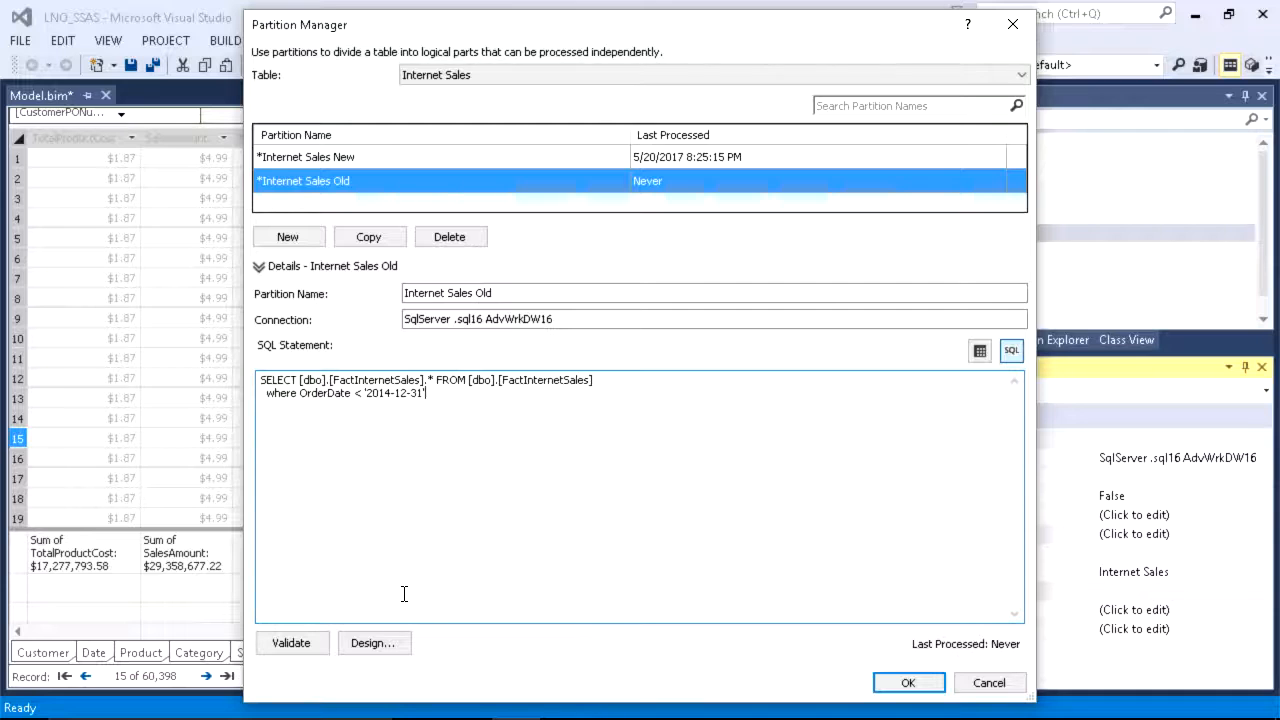
click(300, 644)
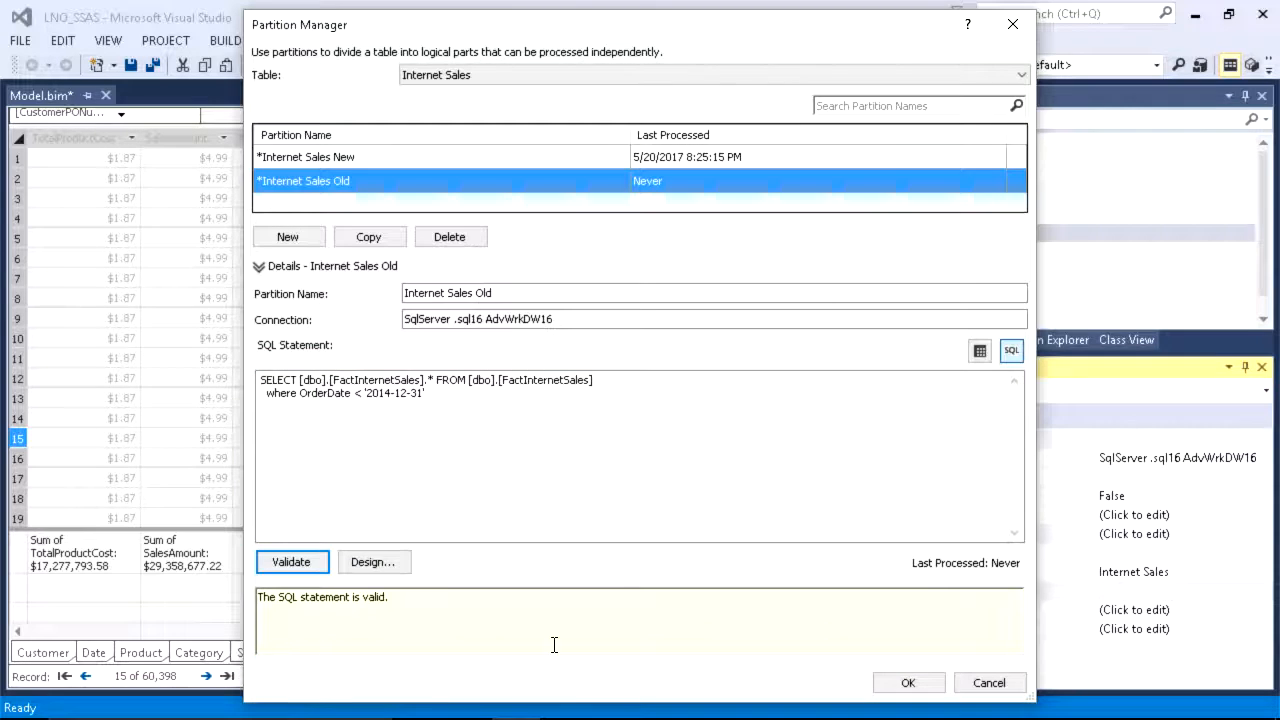
Step: Return both Internet Sales partitions to the table preview of dbo.FactInternetSales, discarding their SQL queries, and save the partitions
click(979, 350)
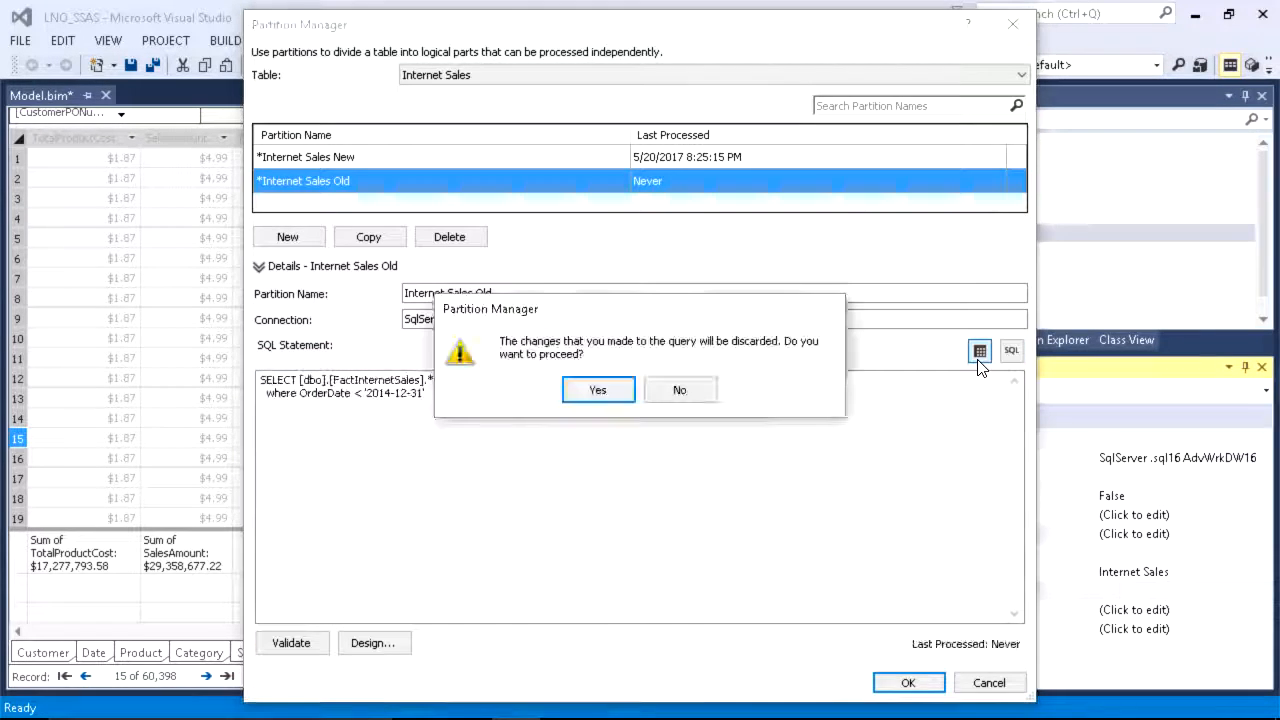
click(598, 390)
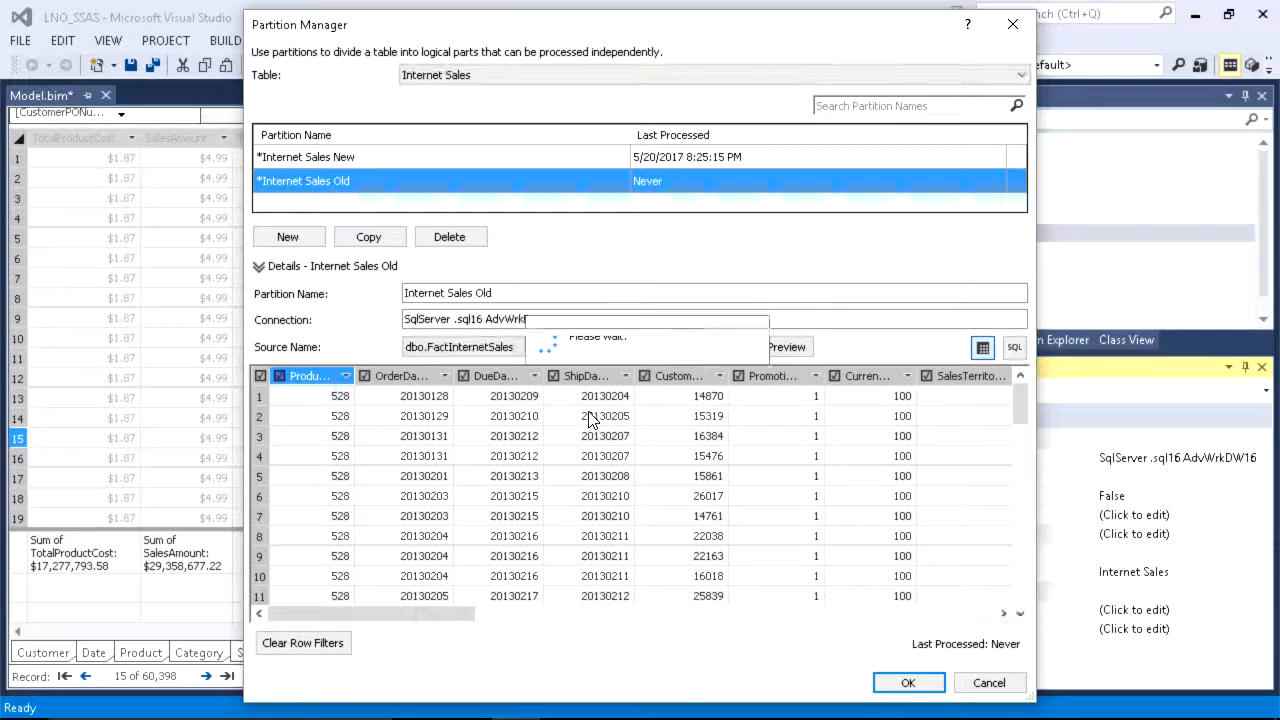
click(583, 404)
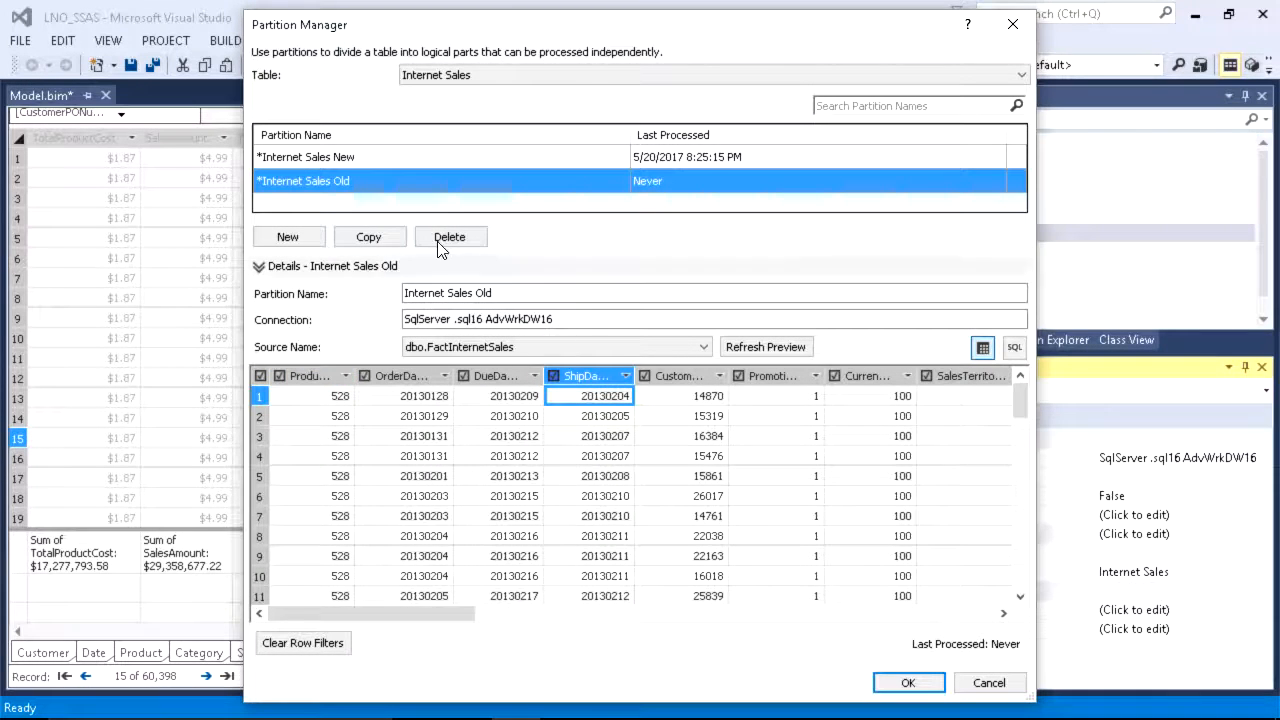
click(361, 157)
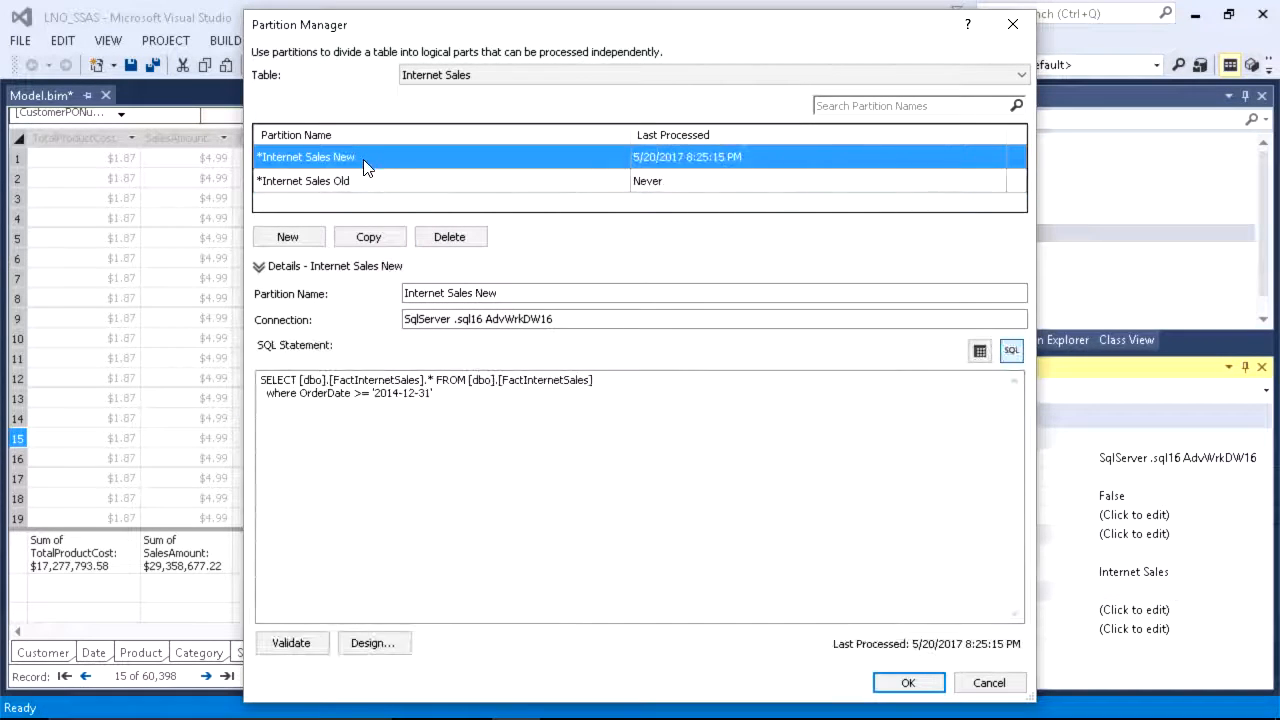
click(979, 352)
click(614, 393)
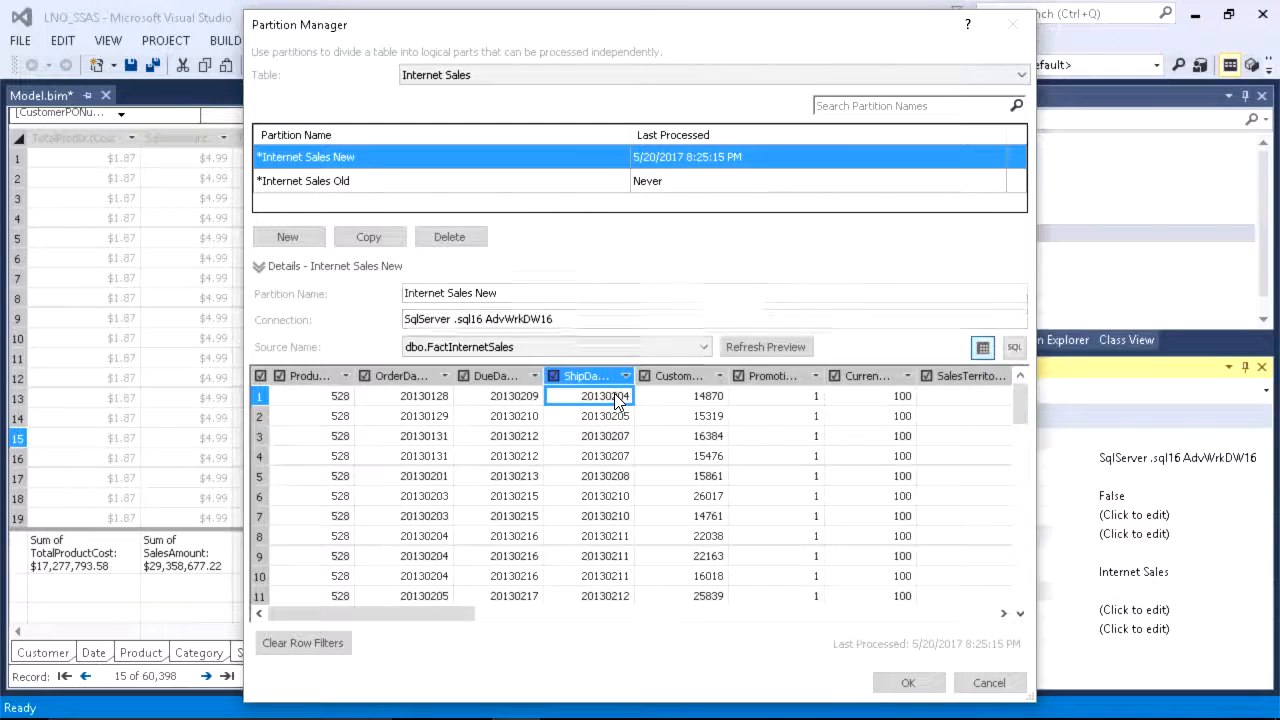
click(606, 418)
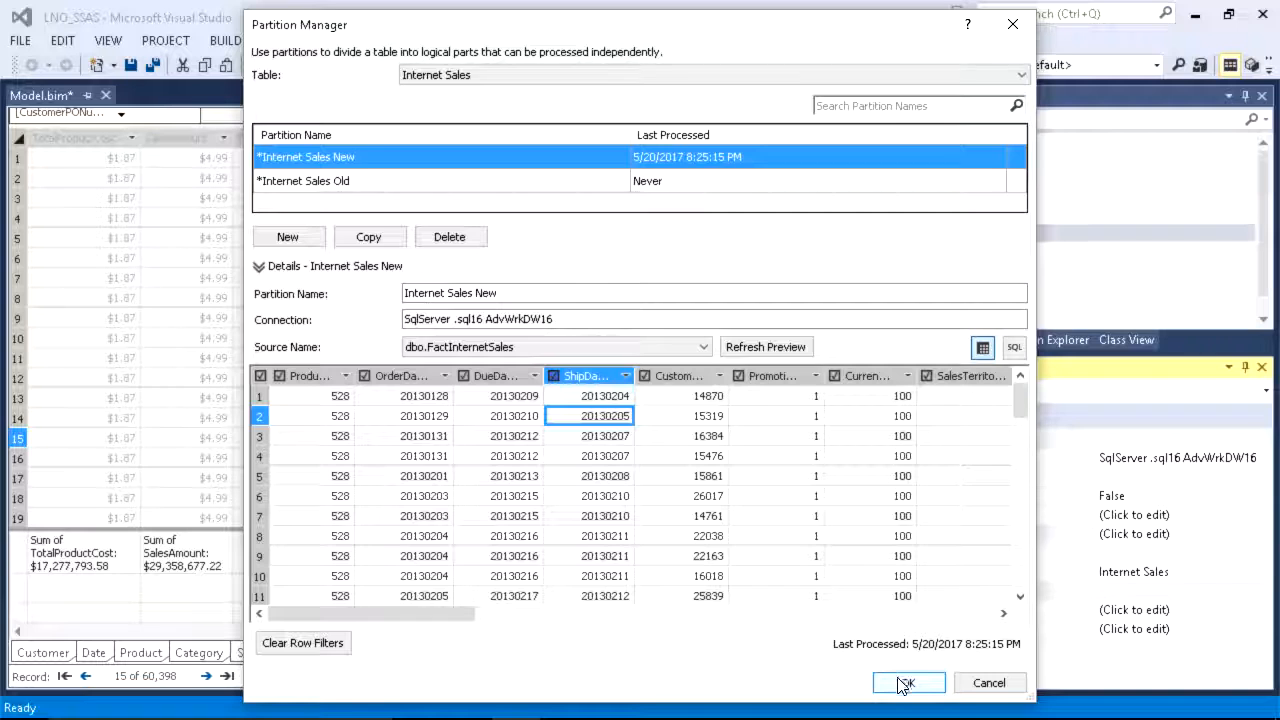
click(391, 172)
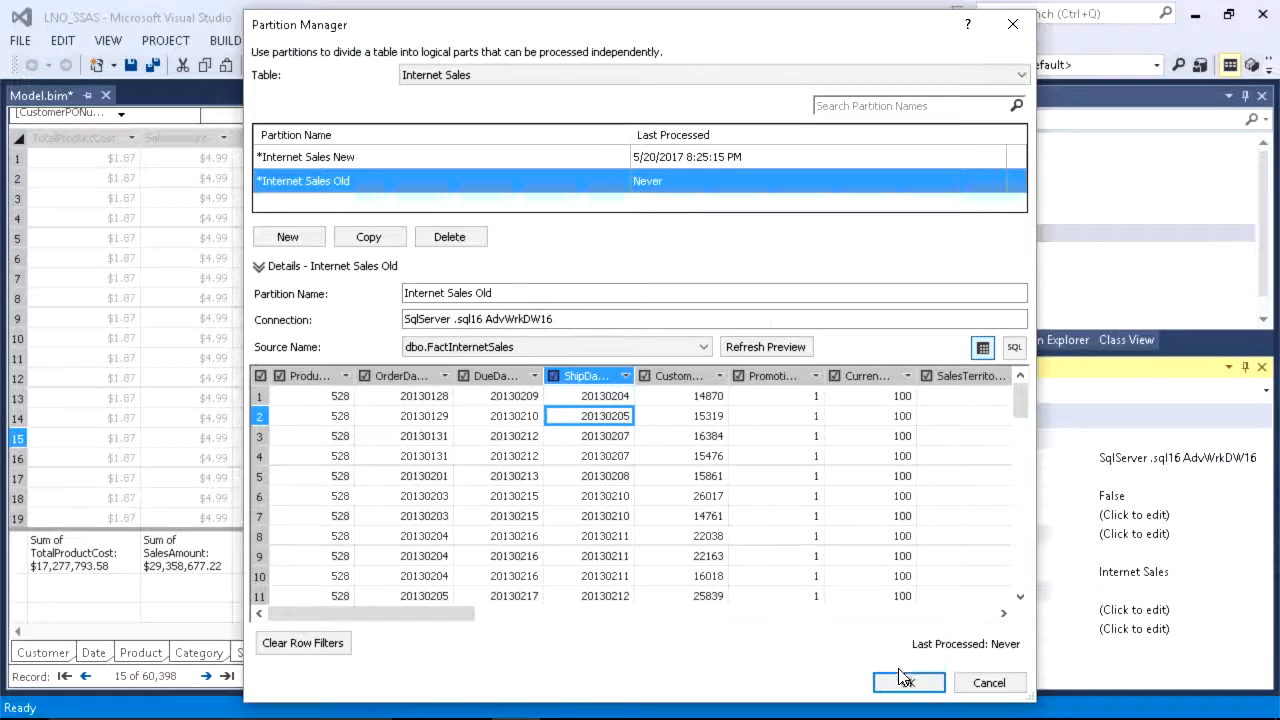
click(905, 681)
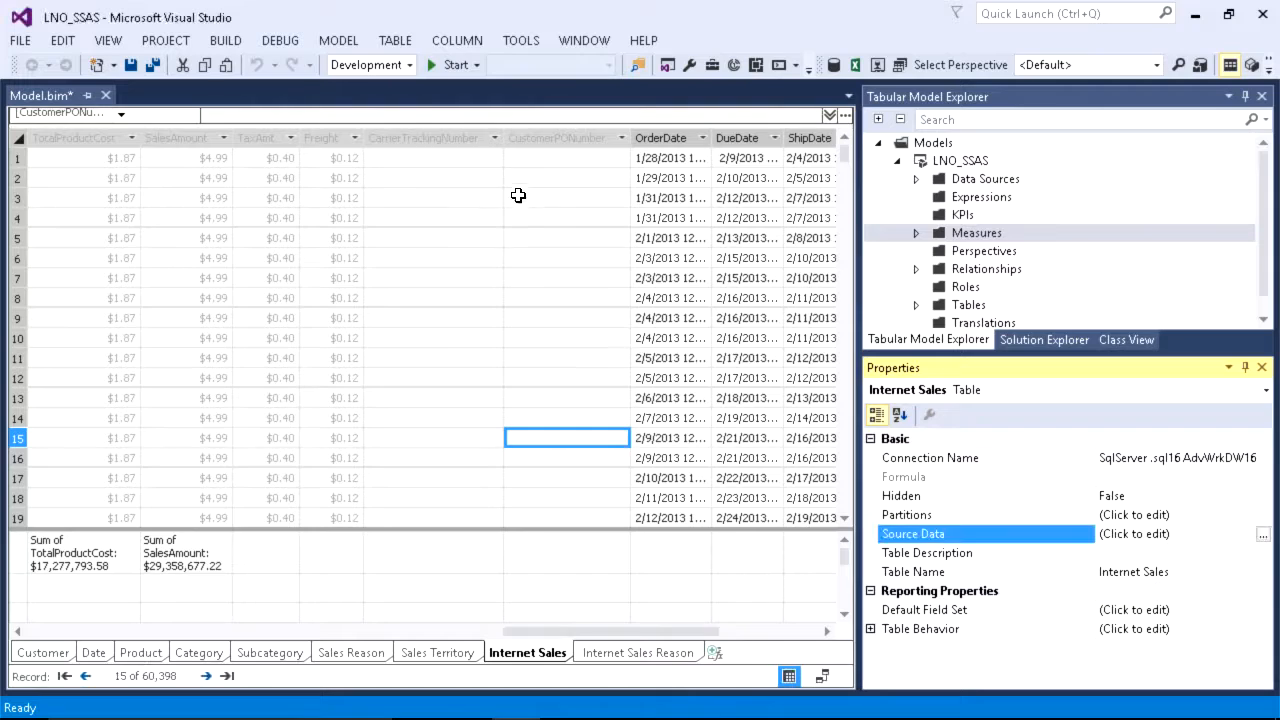
Step: Process the Internet Sales New and Internet Sales Old partitions in Process Default mode and close the progress report
click(335, 42)
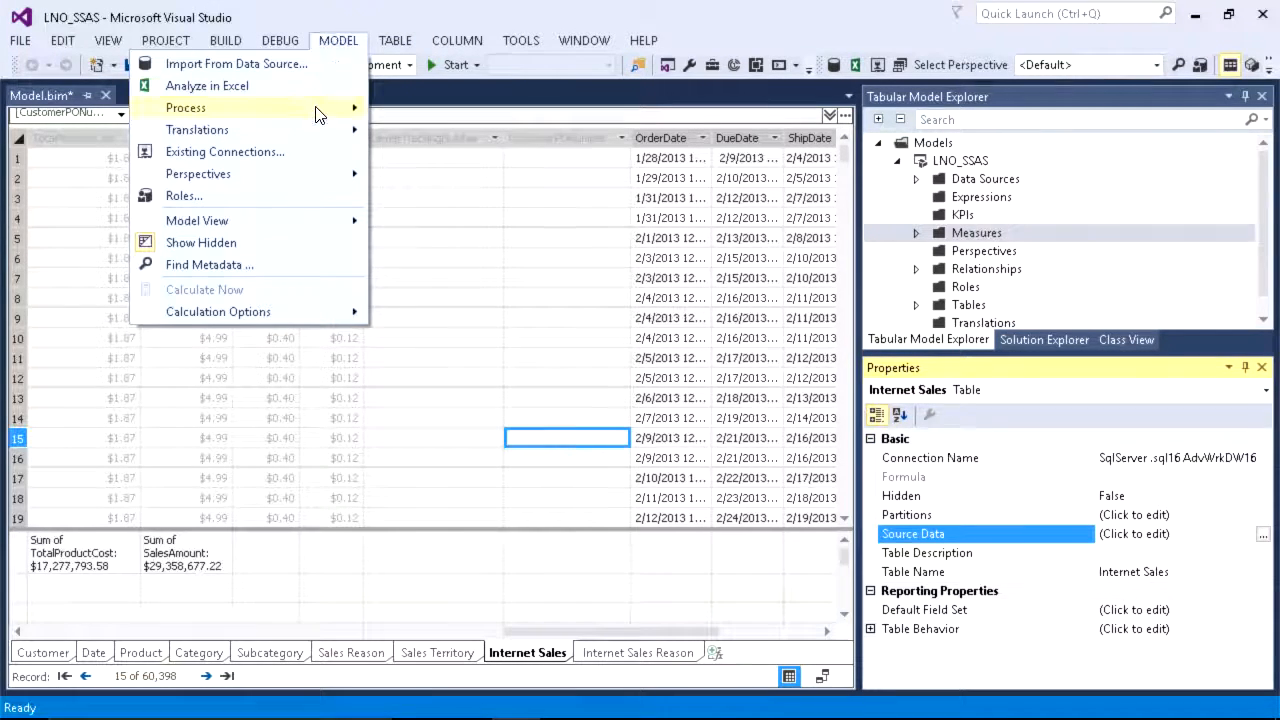
mouse_move(318, 112)
click(460, 108)
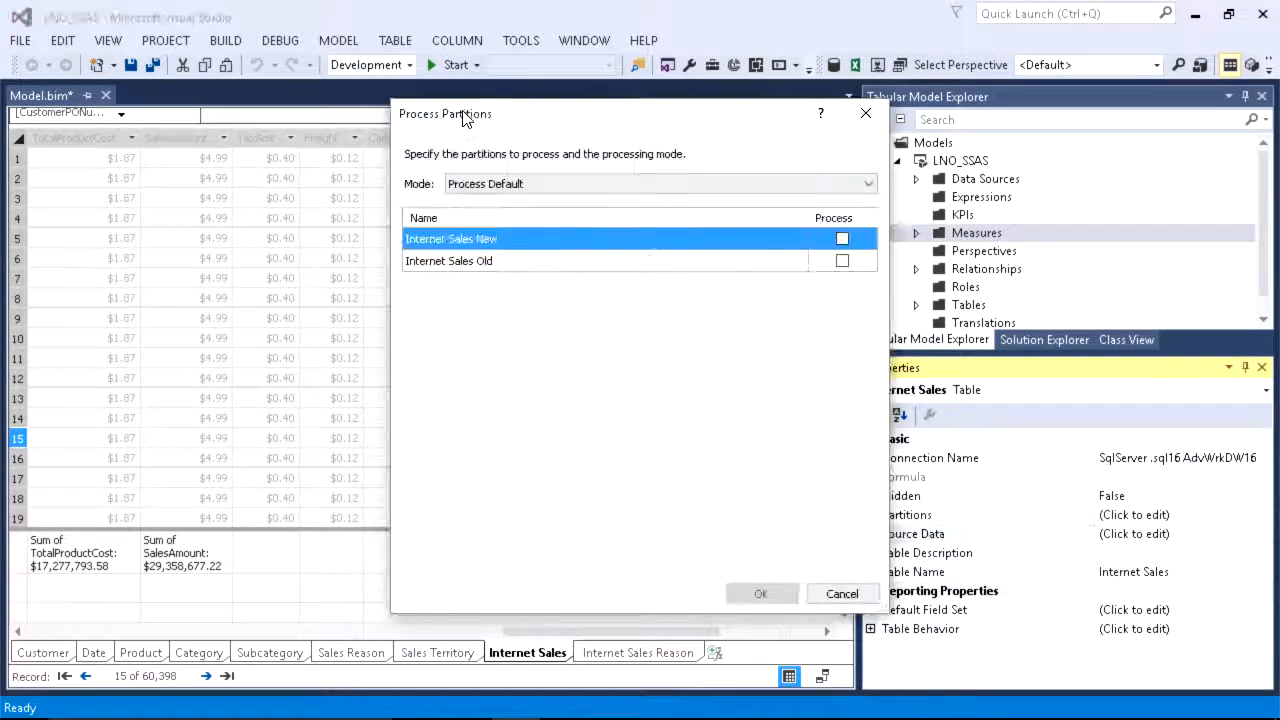
click(843, 262)
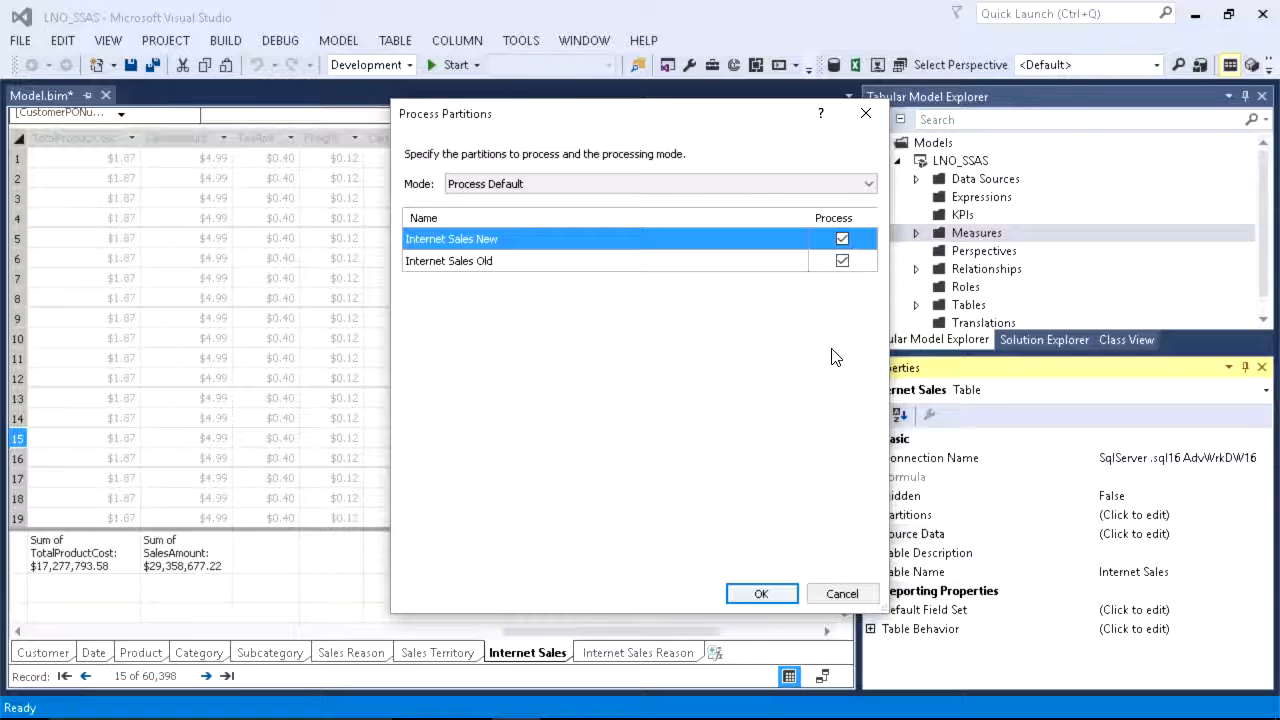
click(760, 594)
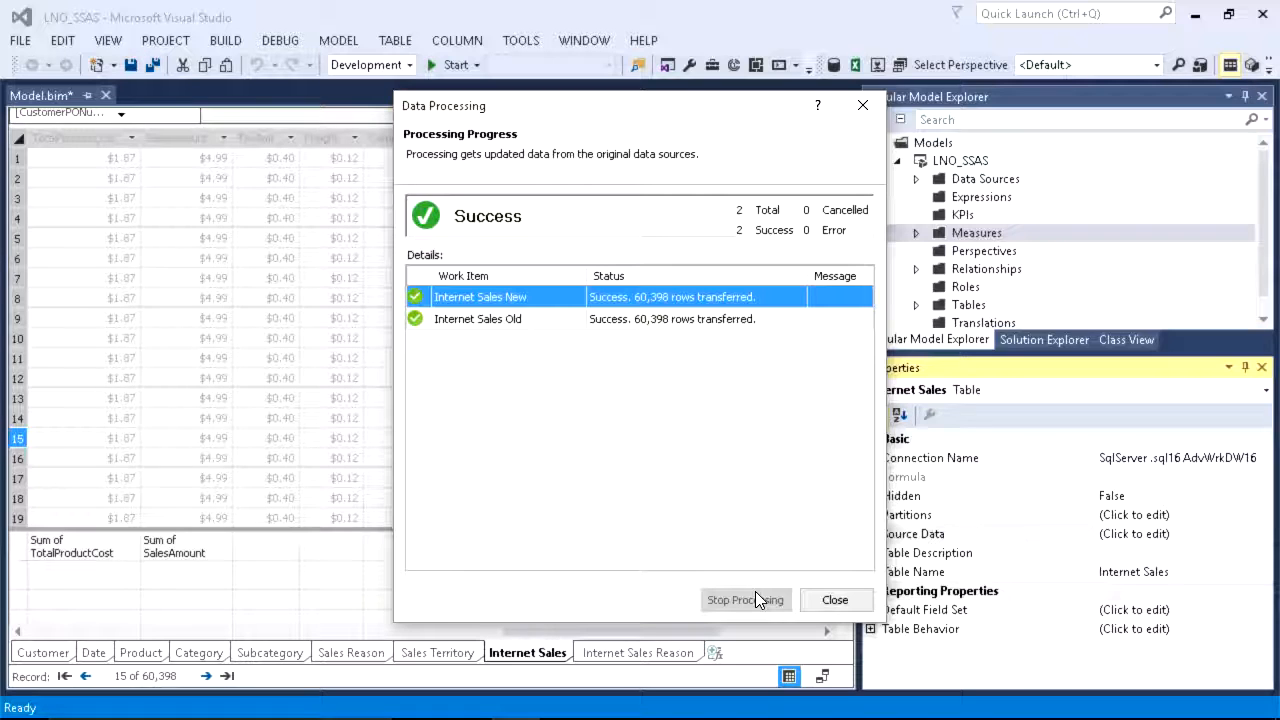
click(833, 601)
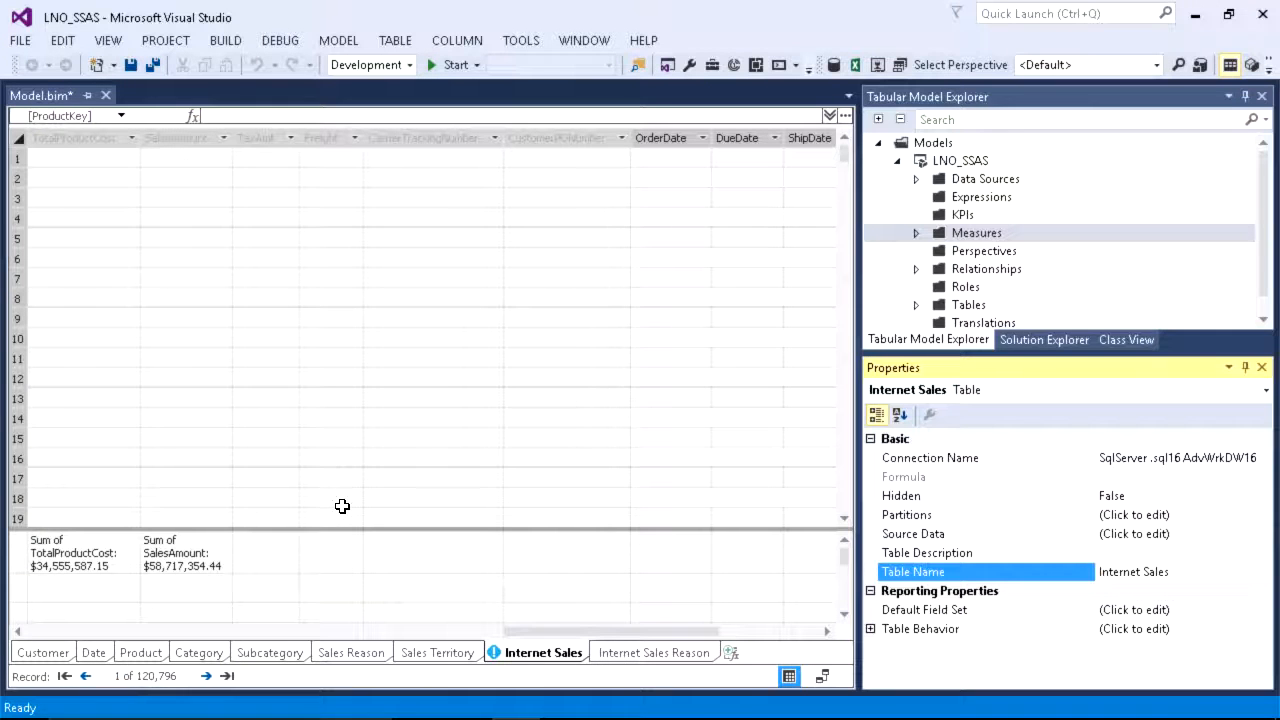
Step: Switch to SQL Server Management Studio, widen Object Explorer, and disconnect every Analysis Services server except .\sql16
mouse_move(382, 712)
mouse_move(560, 705)
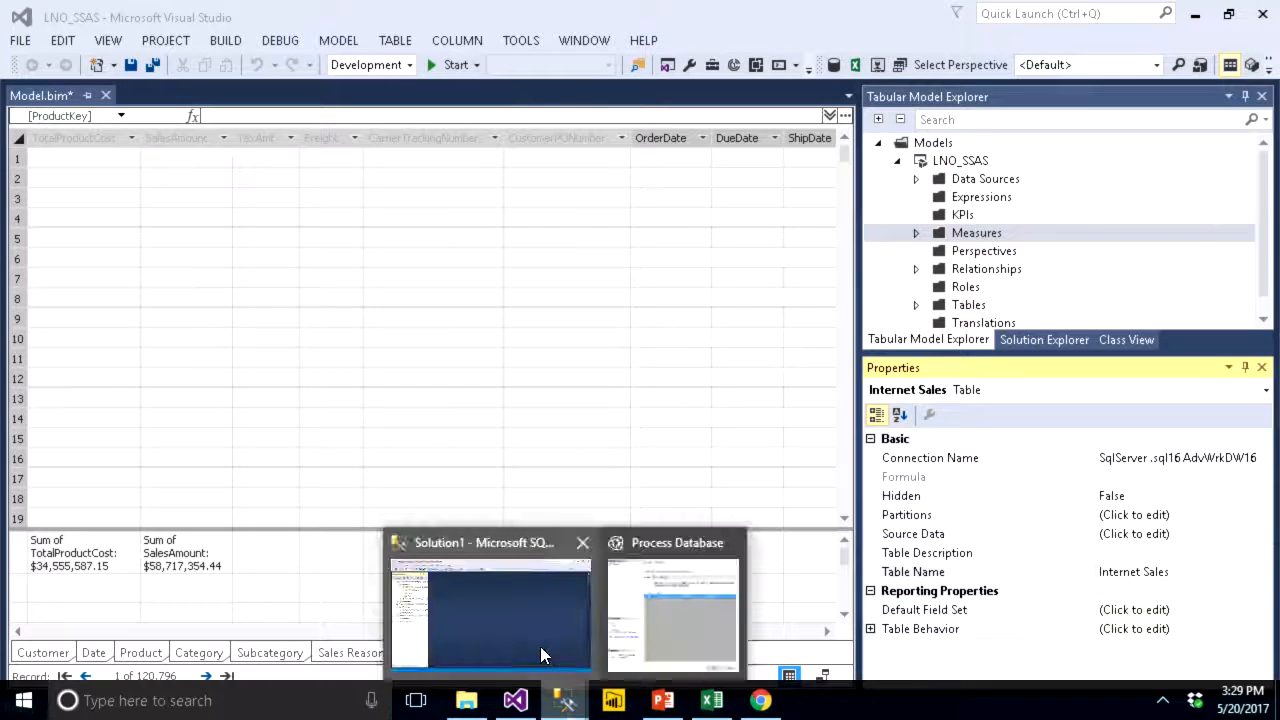
click(540, 646)
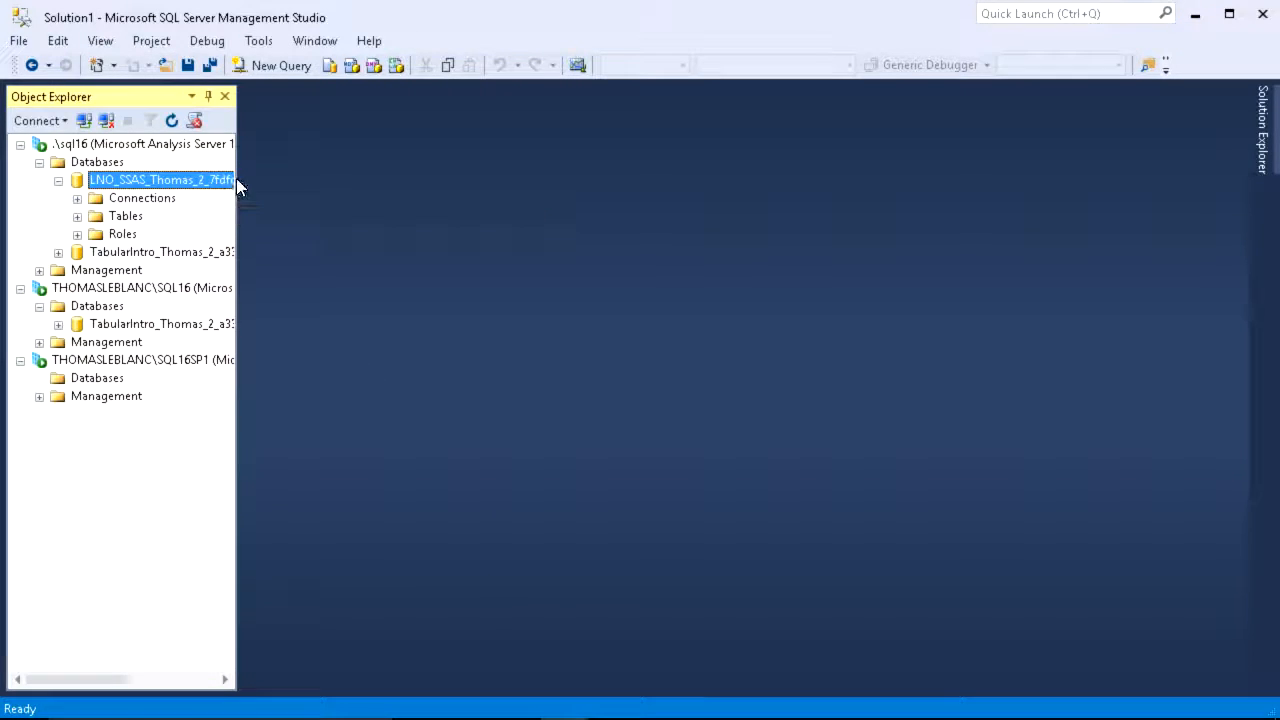
drag(238, 168, 376, 190)
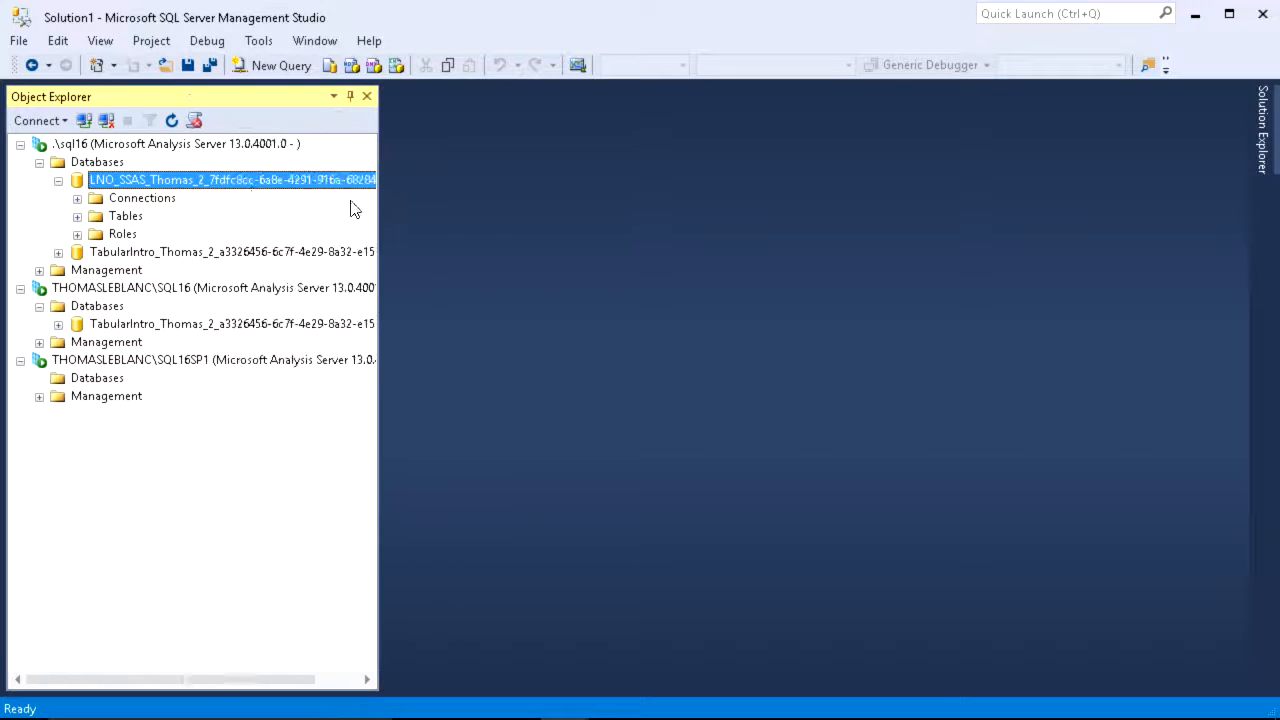
double_click(92, 146)
double_click(90, 163)
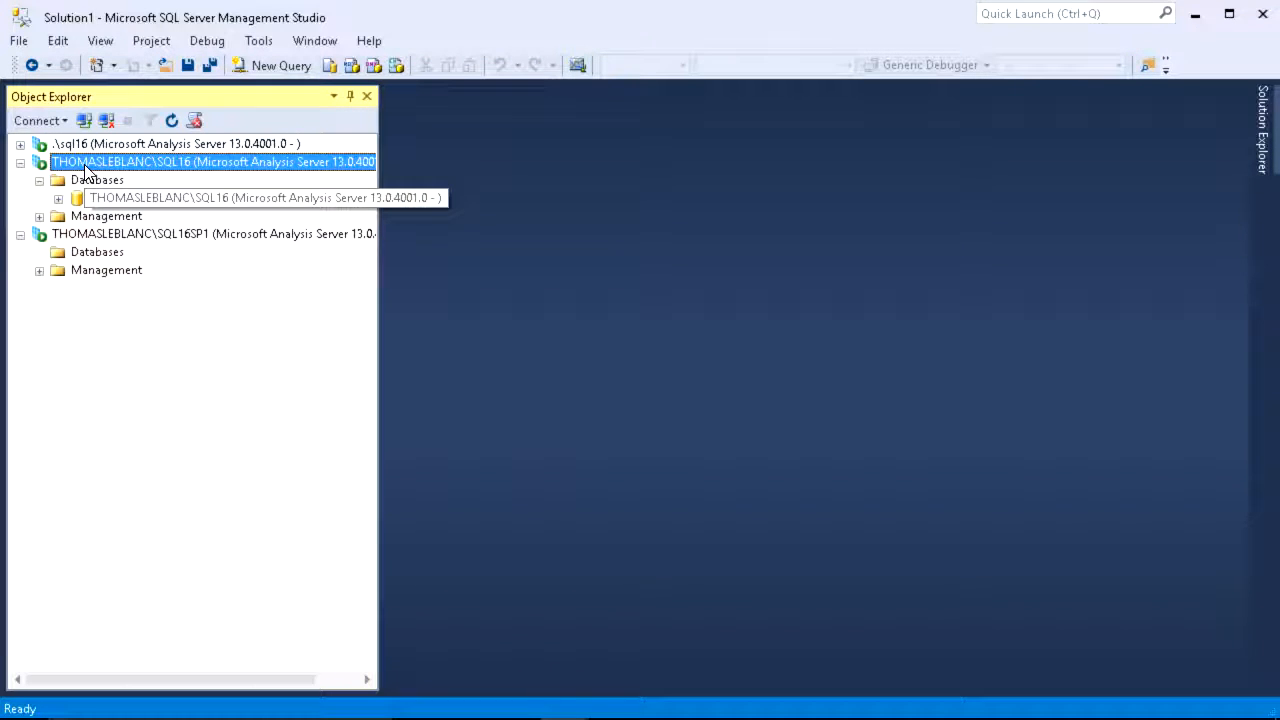
double_click(90, 182)
right_click(90, 183)
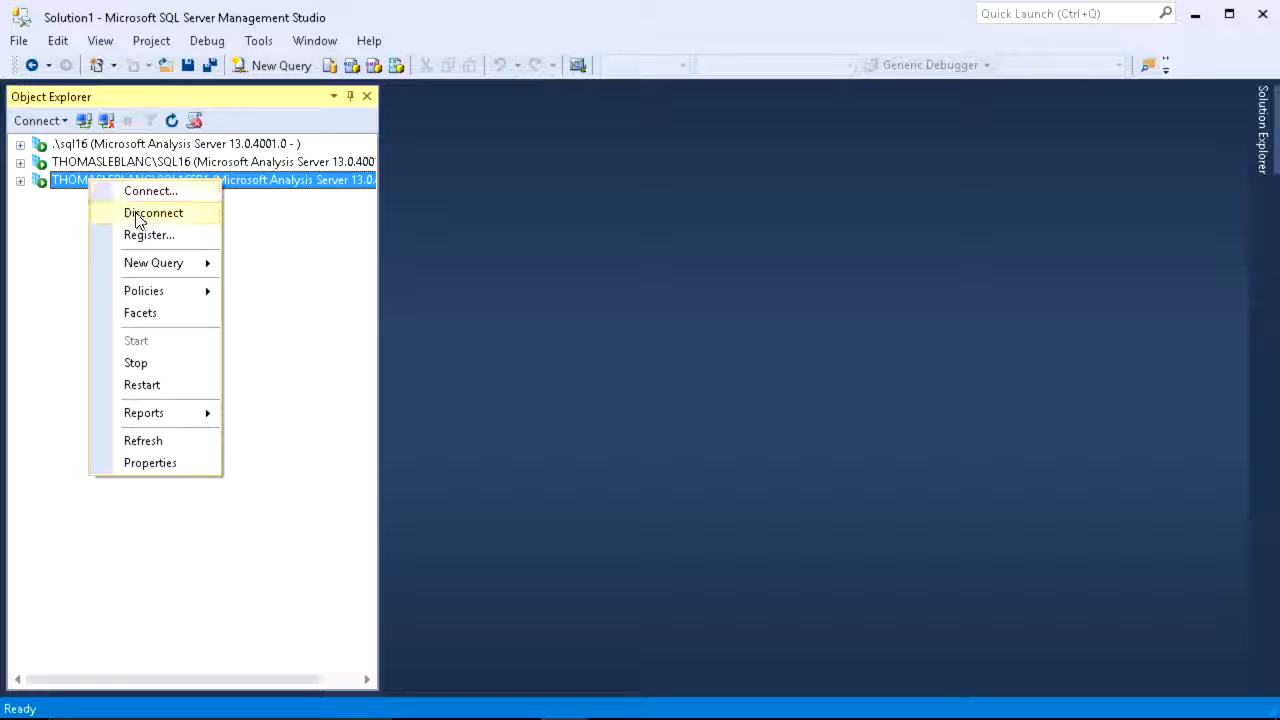
click(126, 212)
right_click(118, 168)
click(152, 201)
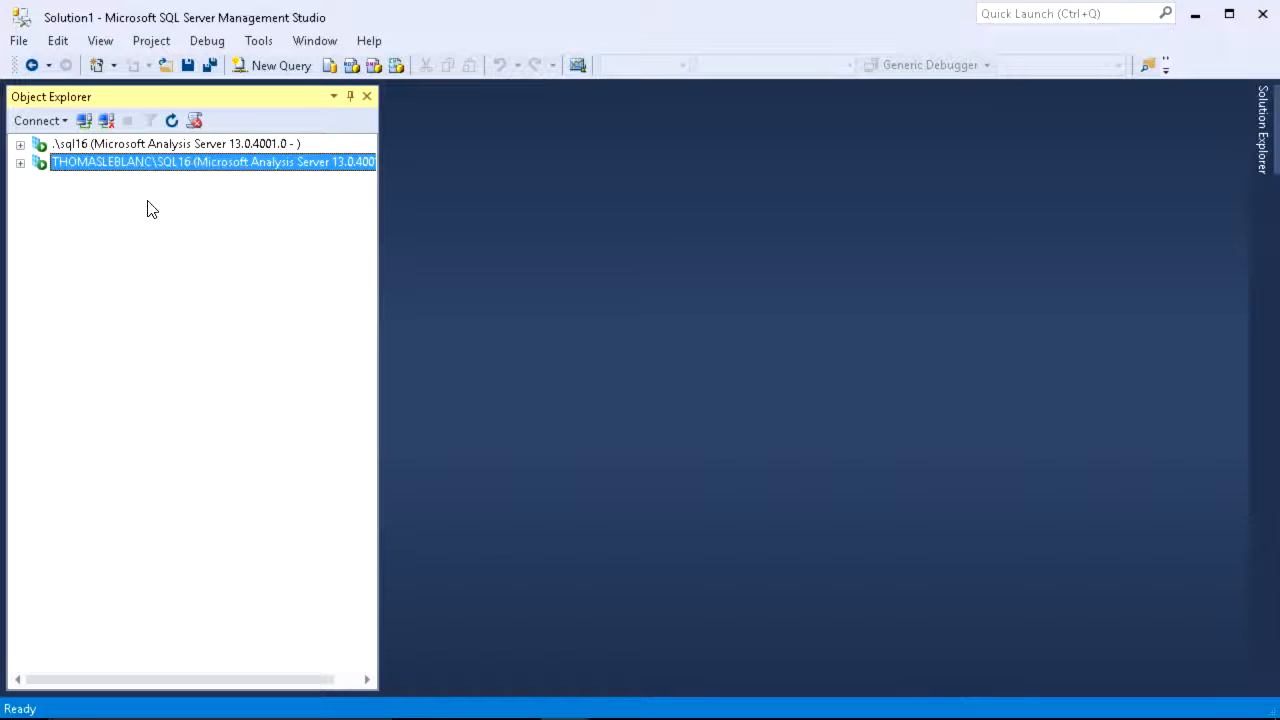
Step: Refresh the databases on the .\sql16 server and expand the tables of the LNO_SSAS database
click(20, 145)
click(72, 168)
right_click(72, 168)
click(128, 300)
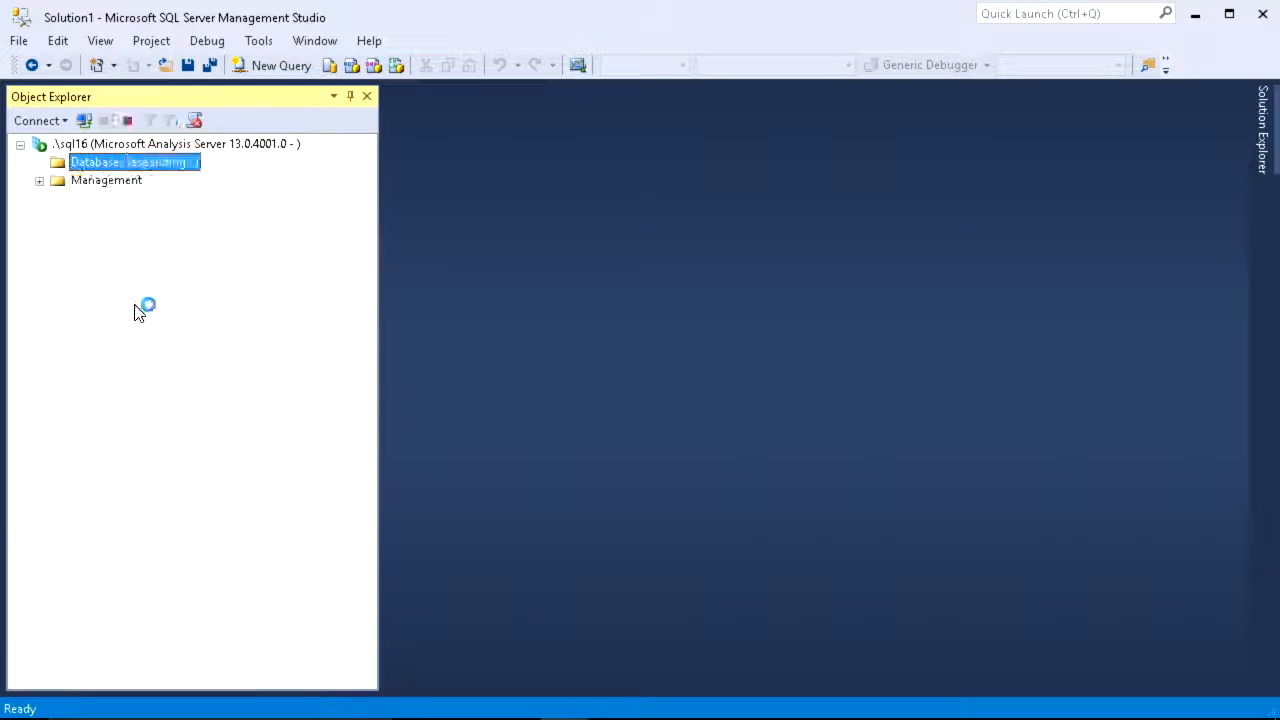
drag(116, 203, 154, 204)
click(202, 202)
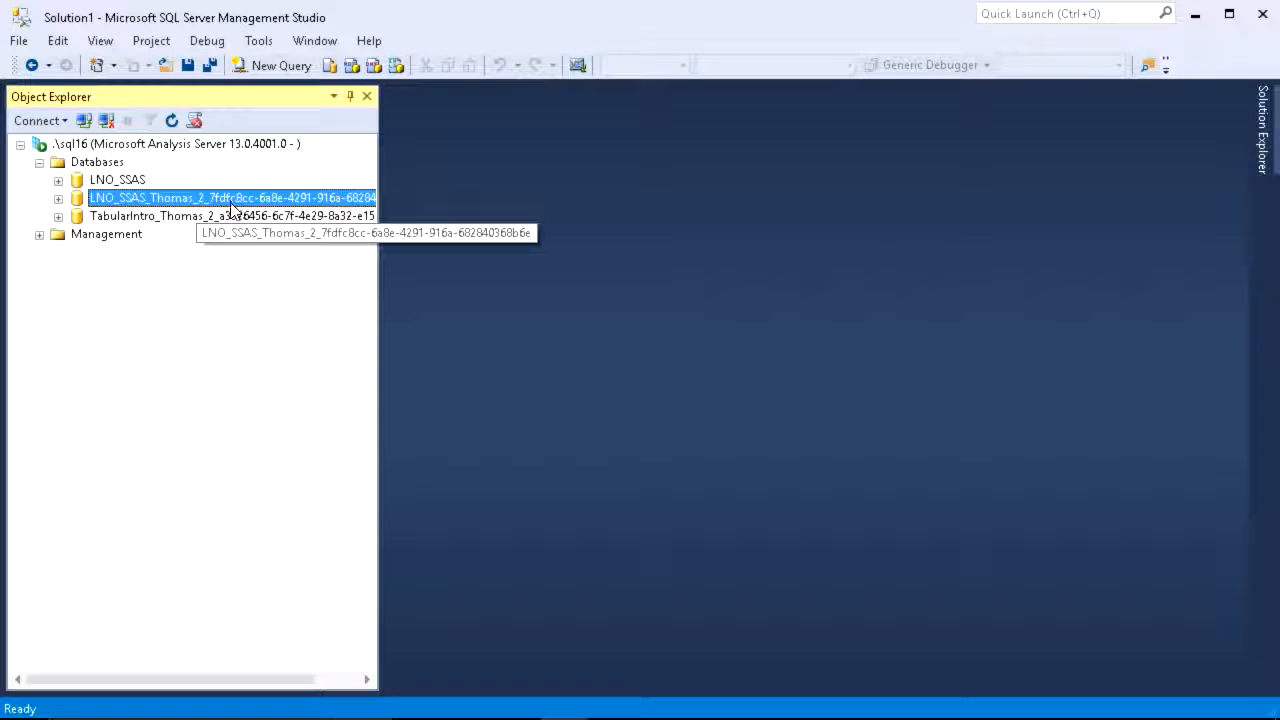
click(117, 183)
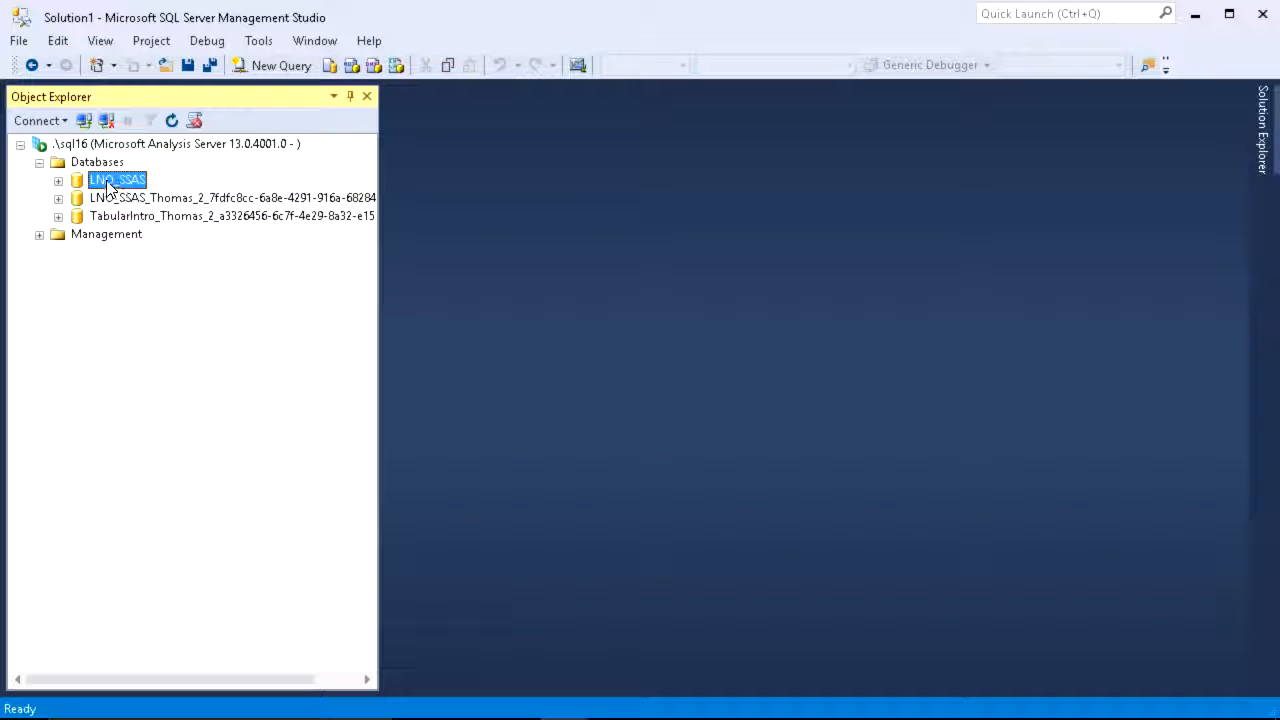
click(58, 180)
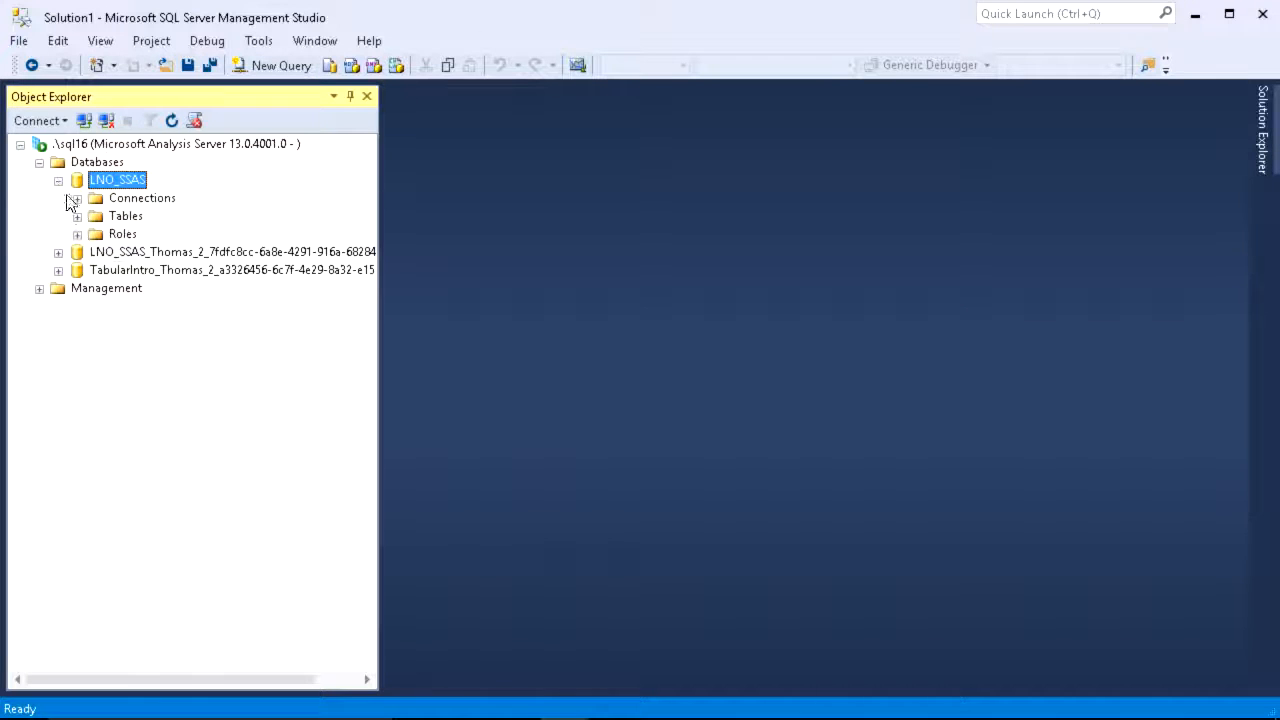
click(77, 216)
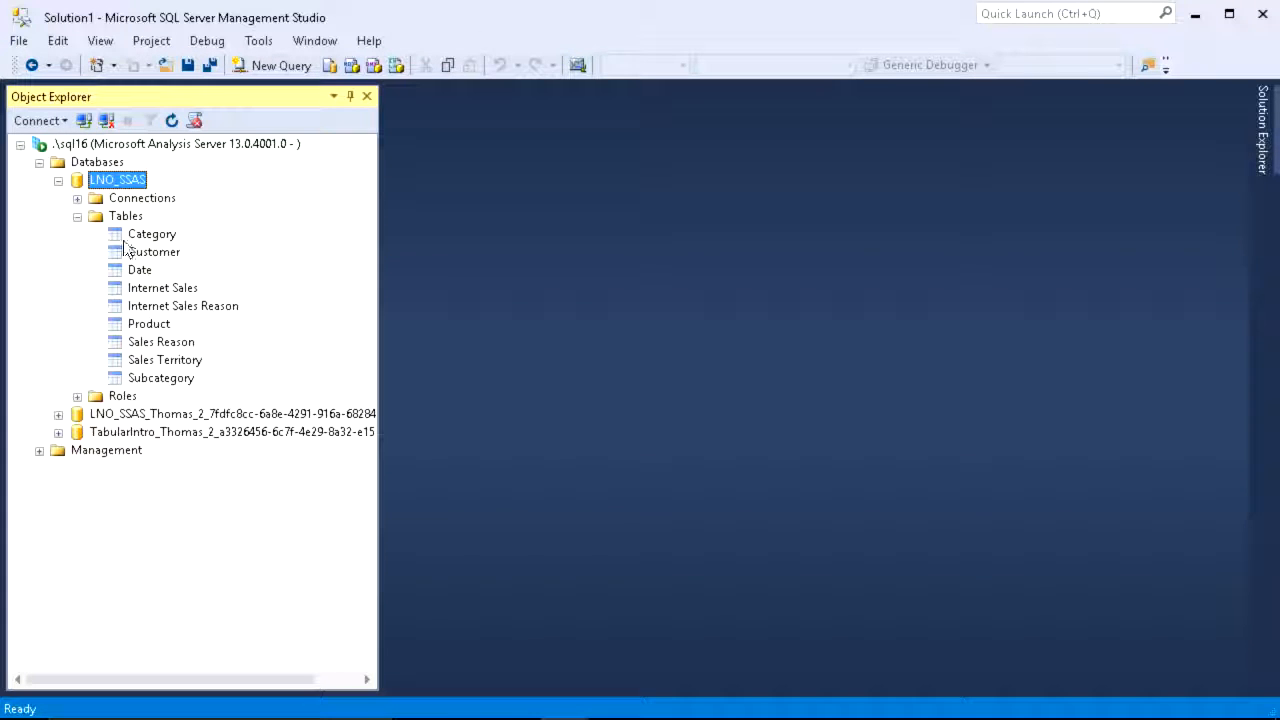
Step: Generate a script that processes the LNO_SSAS Internet Sales table in Process Default mode, and put the processing dialog away
right_click(170, 289)
click(257, 306)
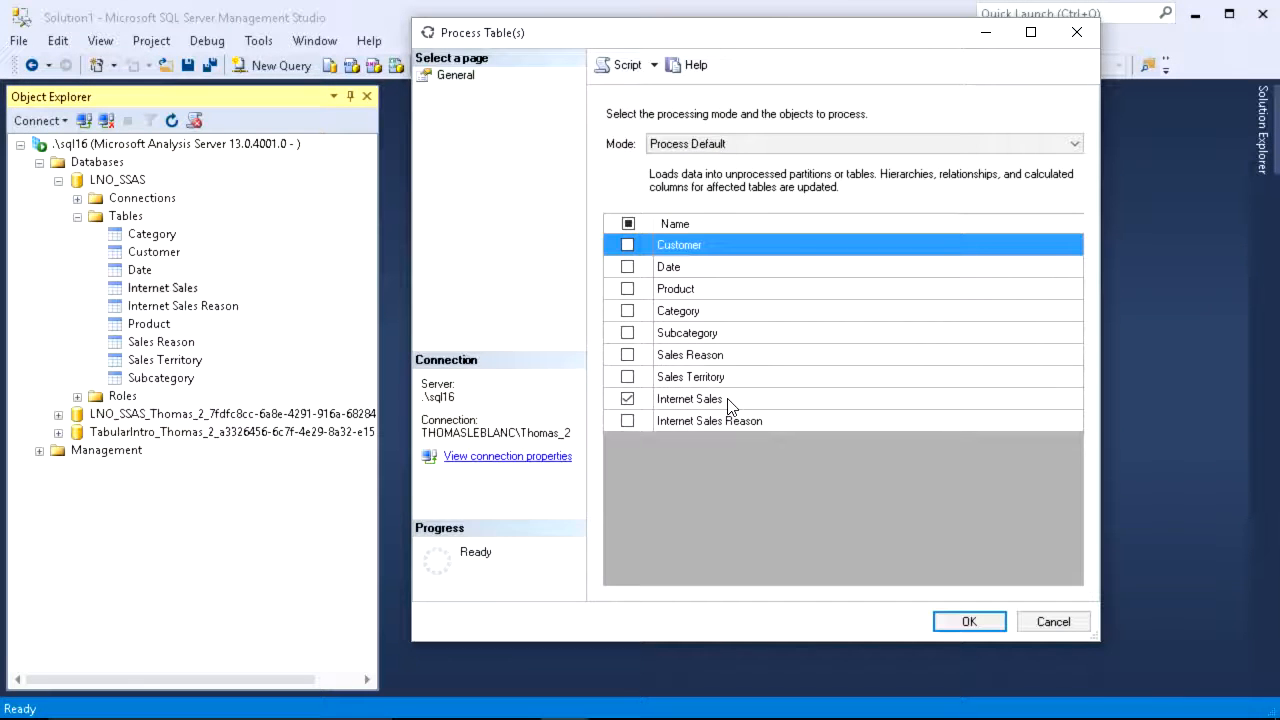
click(729, 400)
click(780, 145)
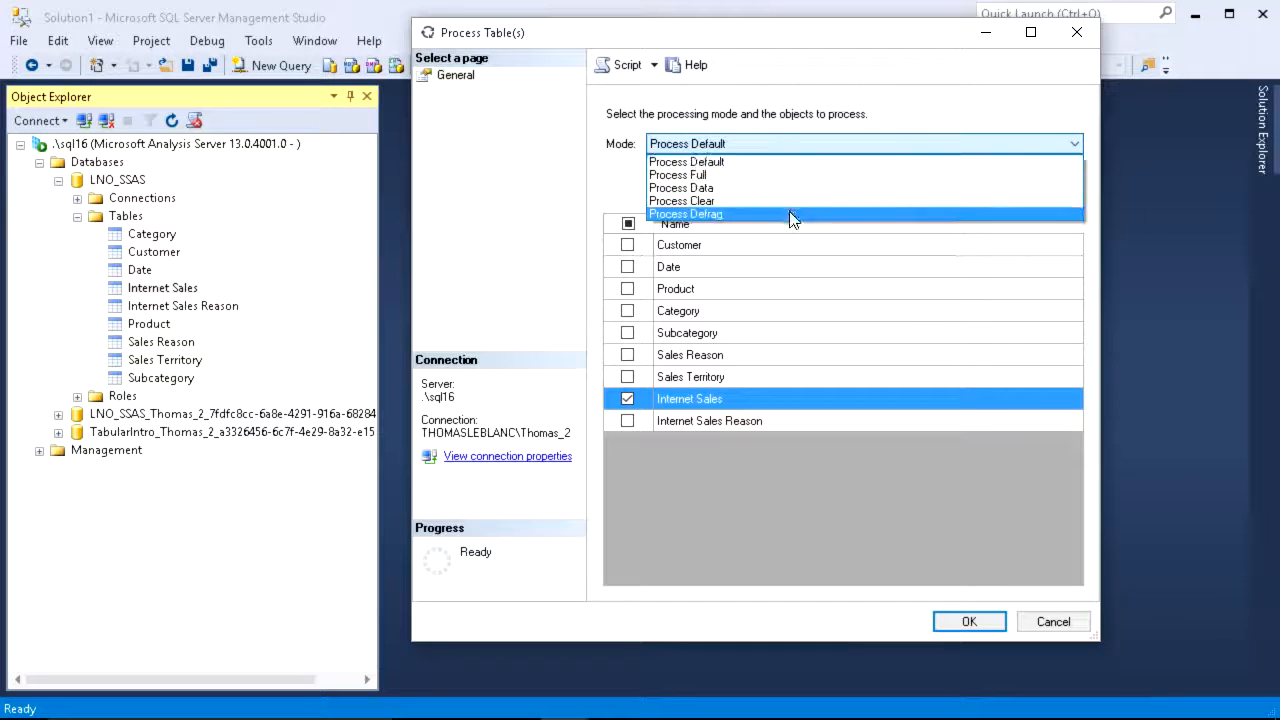
click(1058, 633)
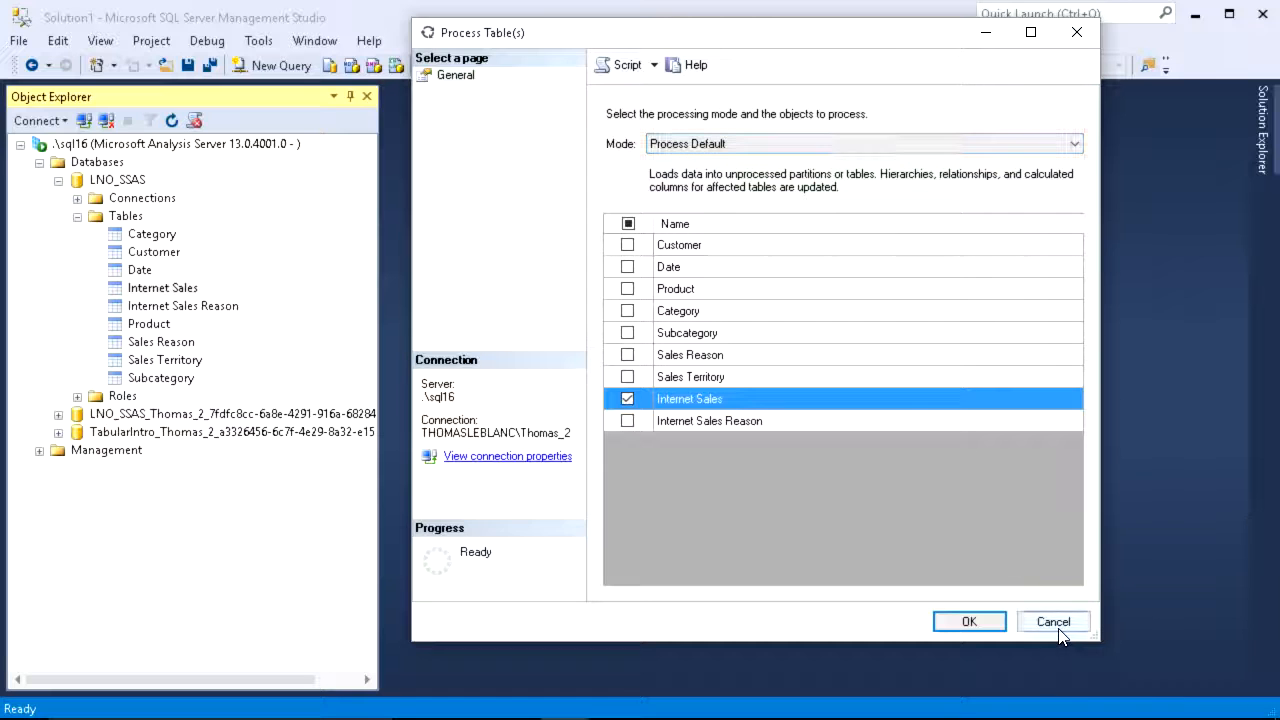
click(626, 72)
click(986, 33)
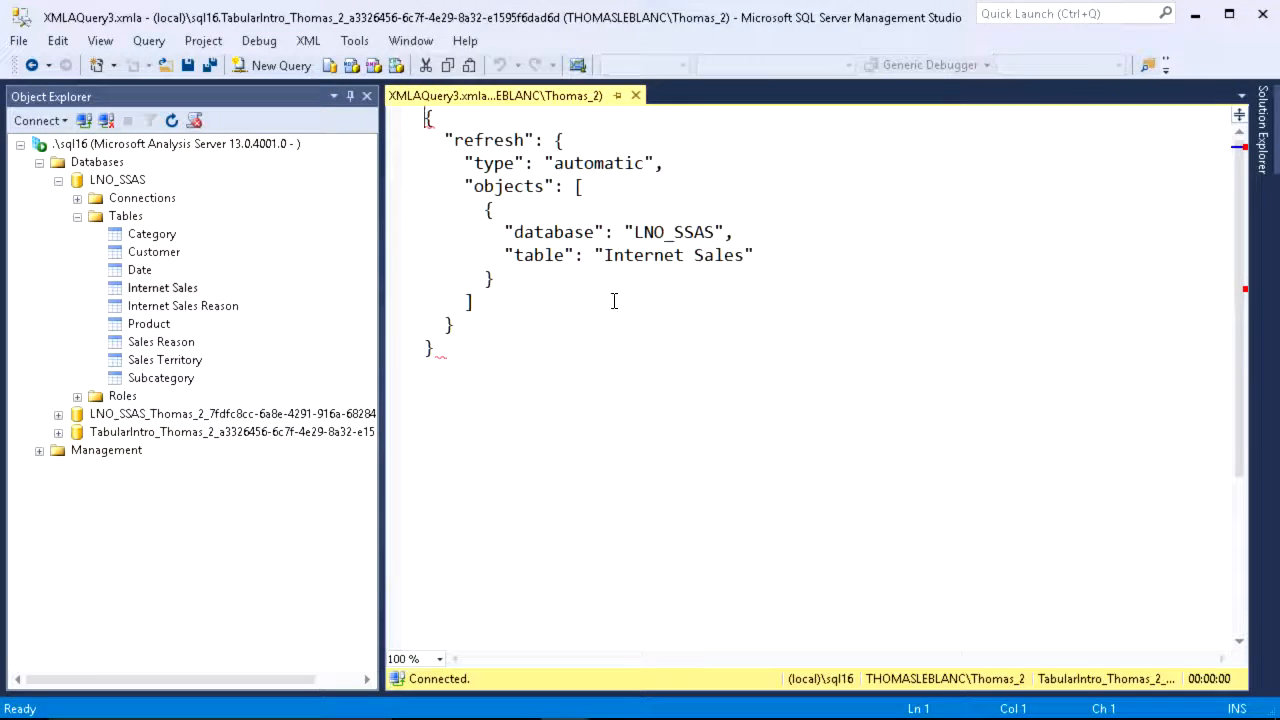
Step: Narrow Object Explorer and script the processing of the TabularIntro database in Process Default mode, without running it
drag(474, 354, 307, 155)
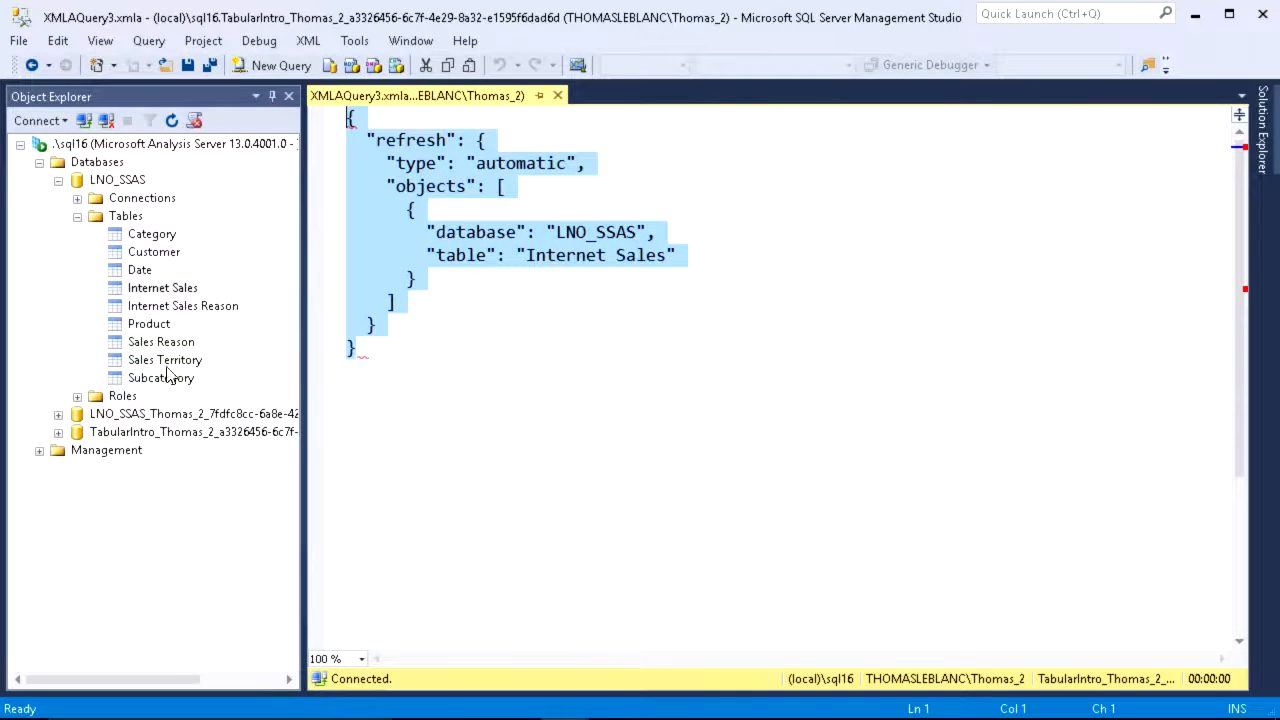
right_click(133, 438)
click(200, 449)
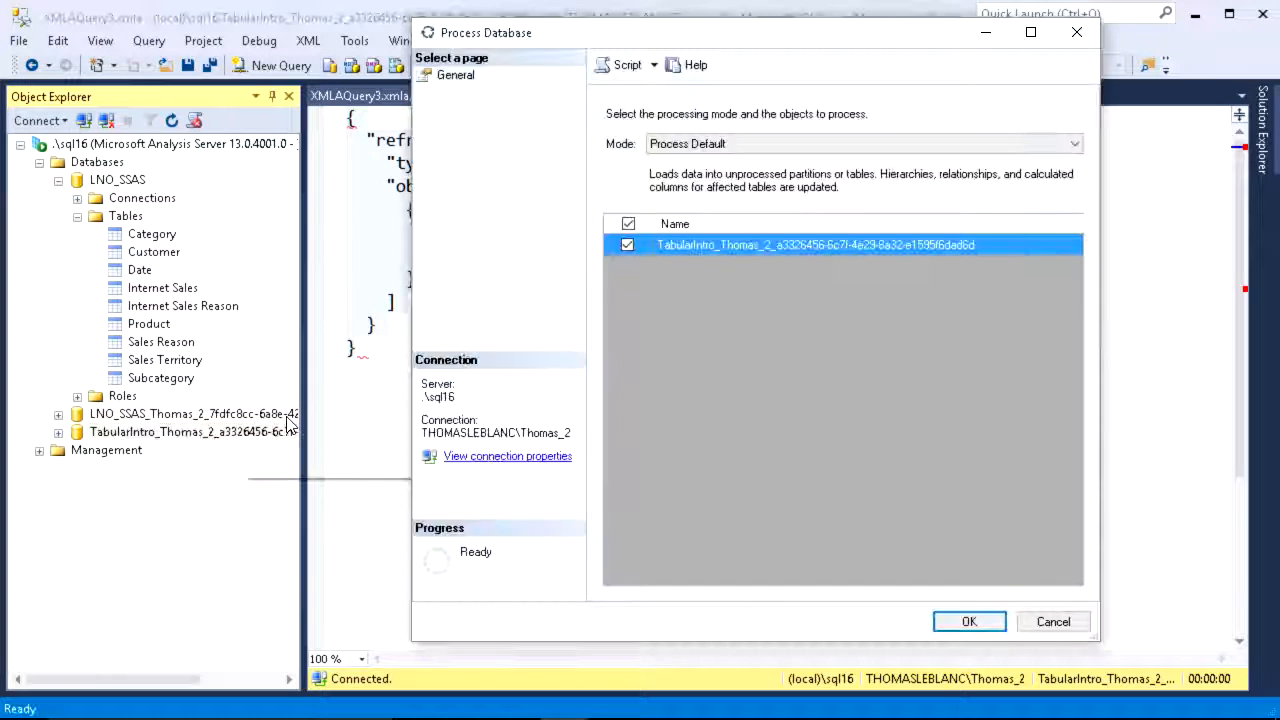
click(627, 64)
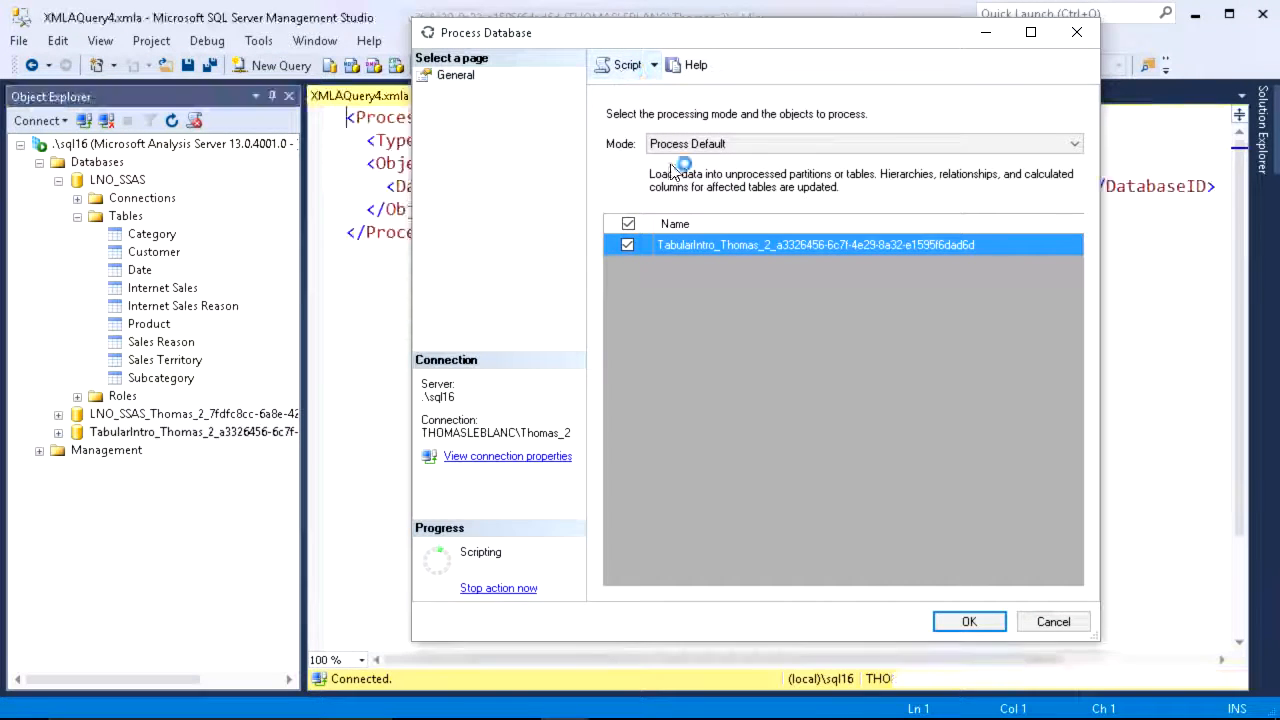
click(1053, 621)
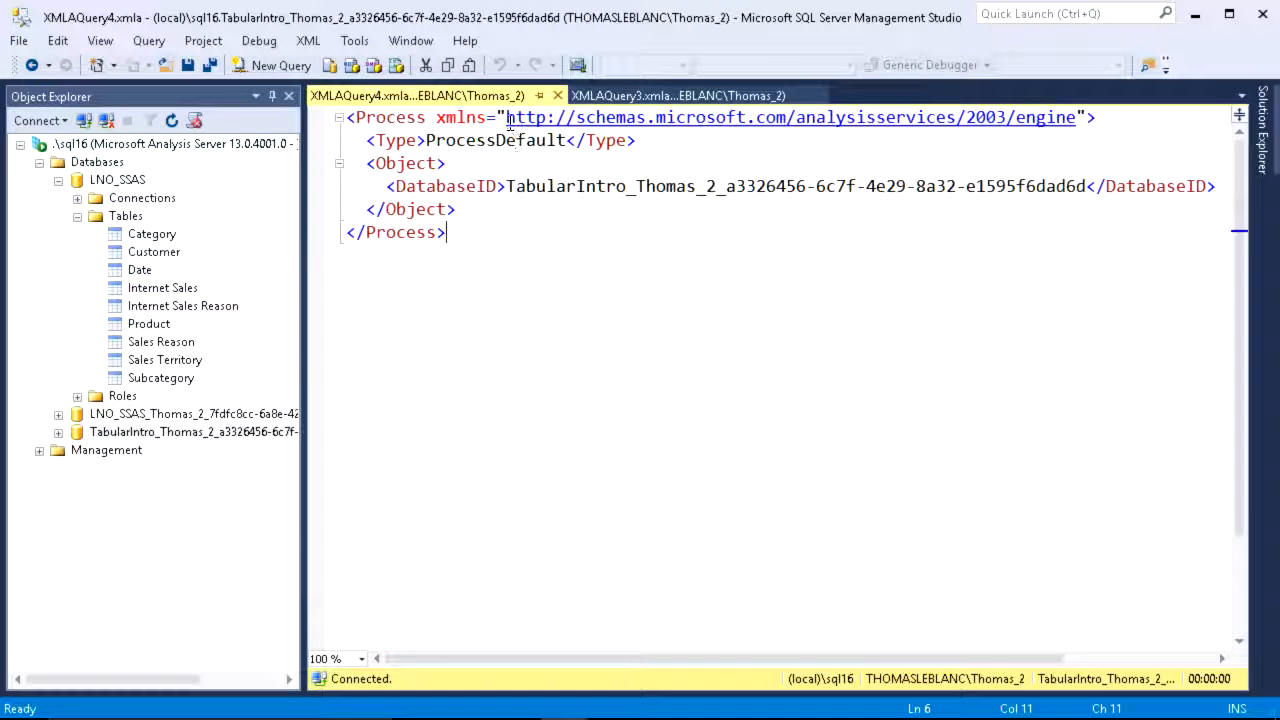
Step: Place the two processing scripts side by side in vertical tab groups and widen the TabularIntro script's pane
right_click(487, 98)
click(563, 344)
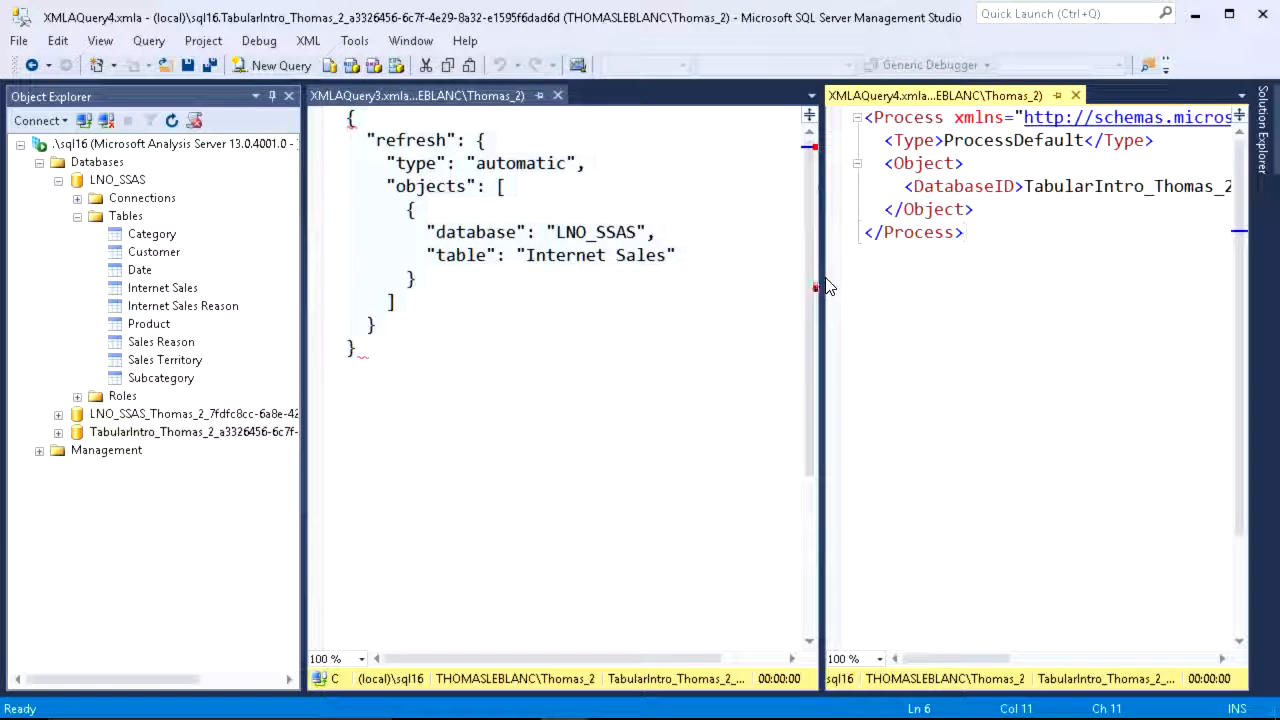
drag(826, 287, 714, 300)
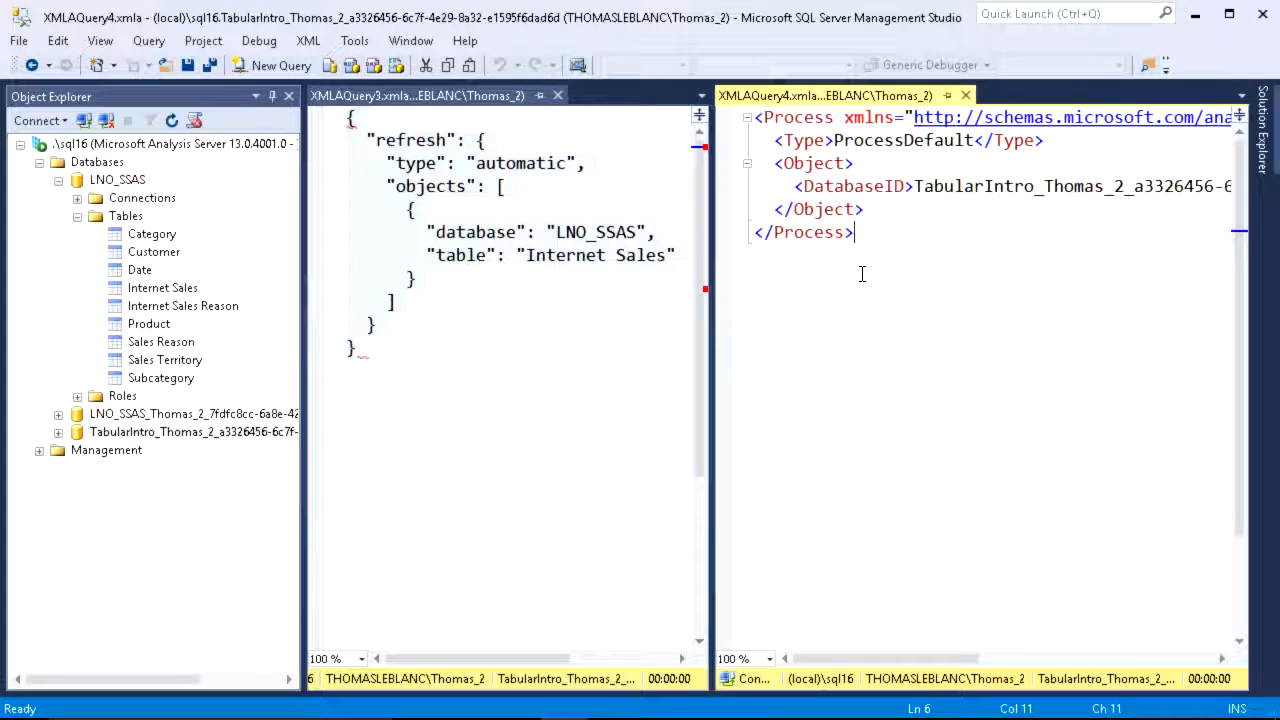